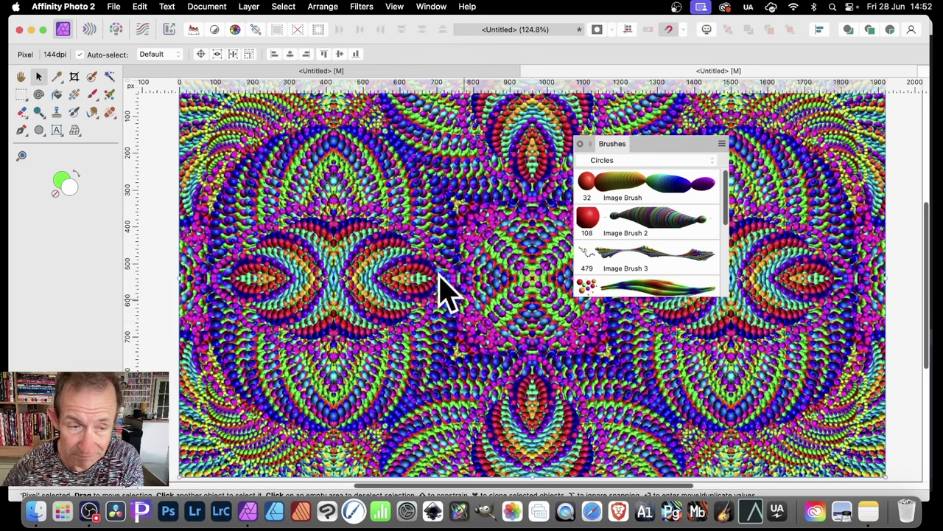
- Delete the patterned pixel layer that fills the canvas
key("Delete")
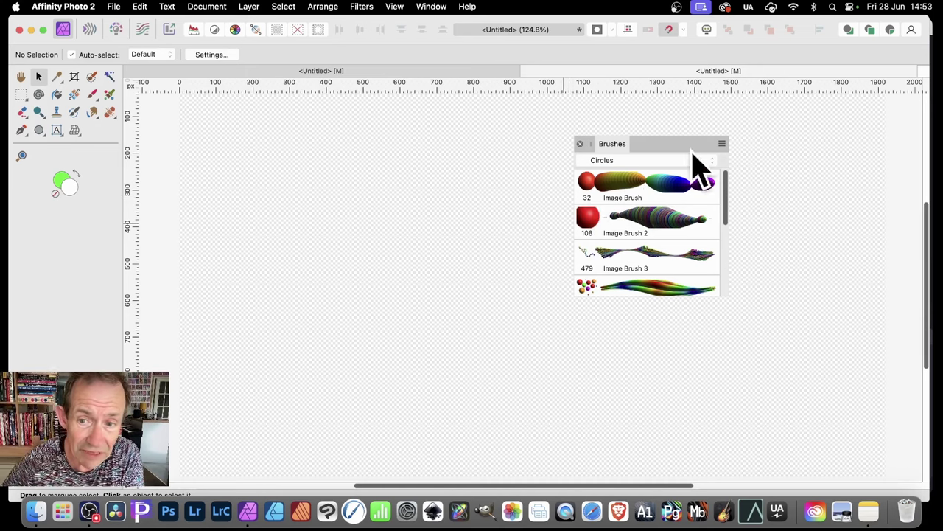
- Edit the dynamics of the first brush in the Circles category: Size Jitter 100% with Cyclic control, and reshape its profile curve
double_click(625, 196)
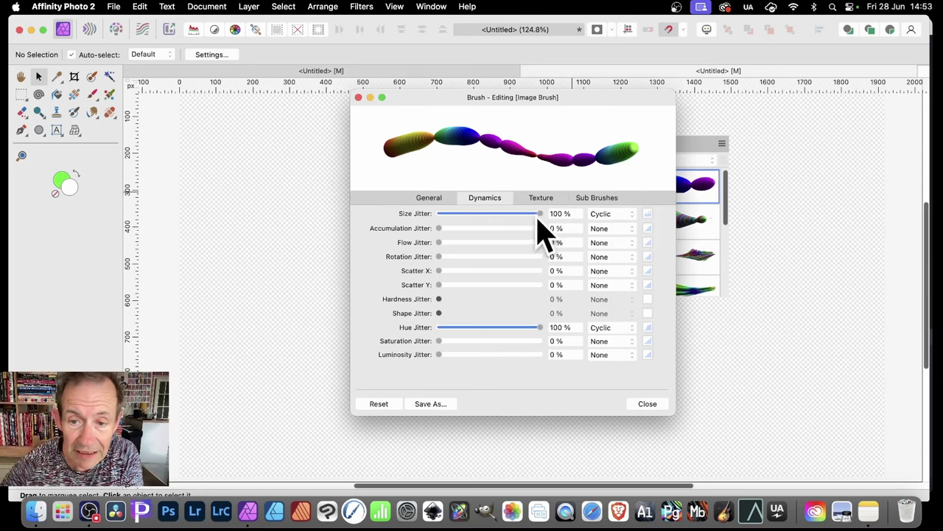
mouse_move(538, 214)
left_mouse_down()
mouse_move(501, 215)
mouse_move(551, 218)
left_mouse_up()
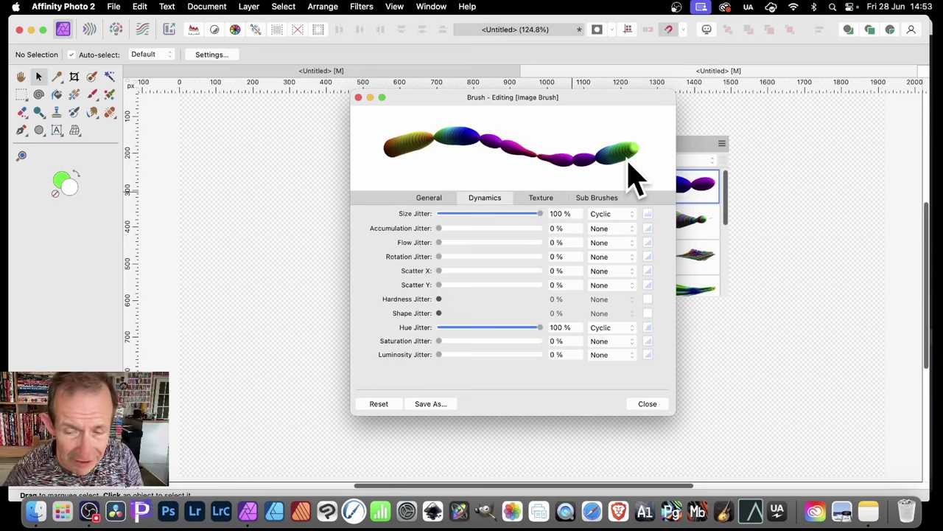
left_click(609, 218)
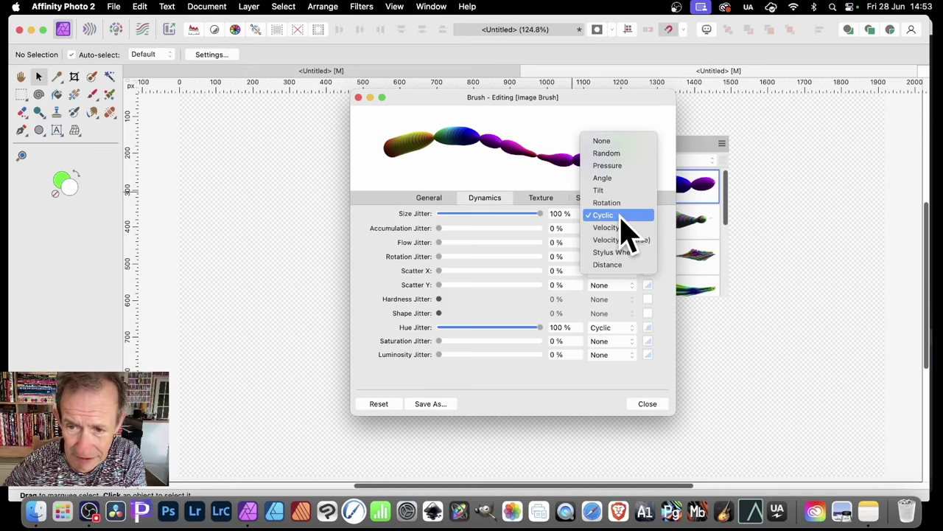
left_click(621, 218)
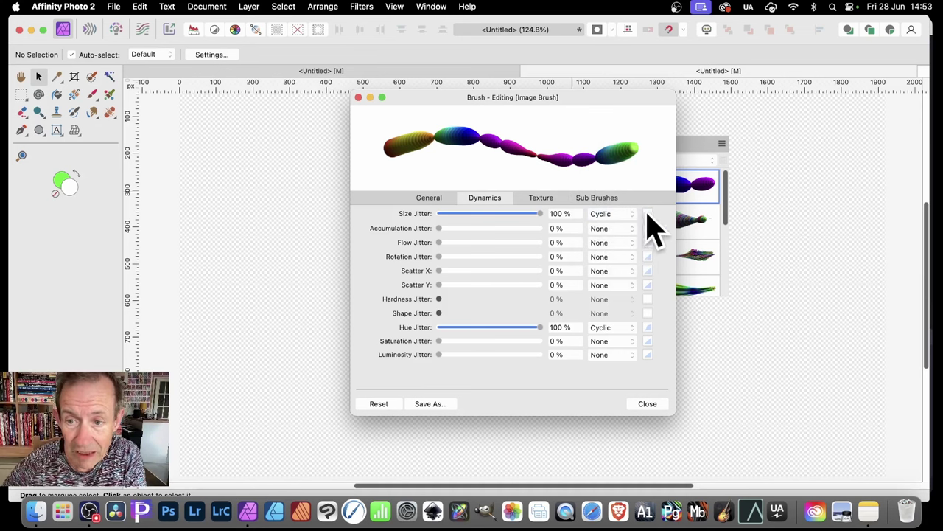
left_click(649, 215)
mouse_move(685, 291)
left_mouse_down()
mouse_move(692, 257)
mouse_move(683, 278)
left_mouse_up()
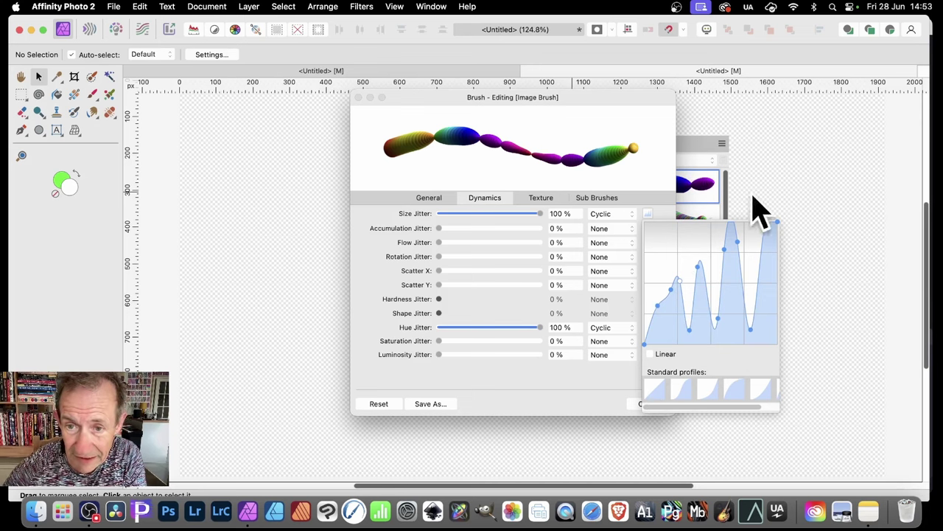
left_click(438, 394)
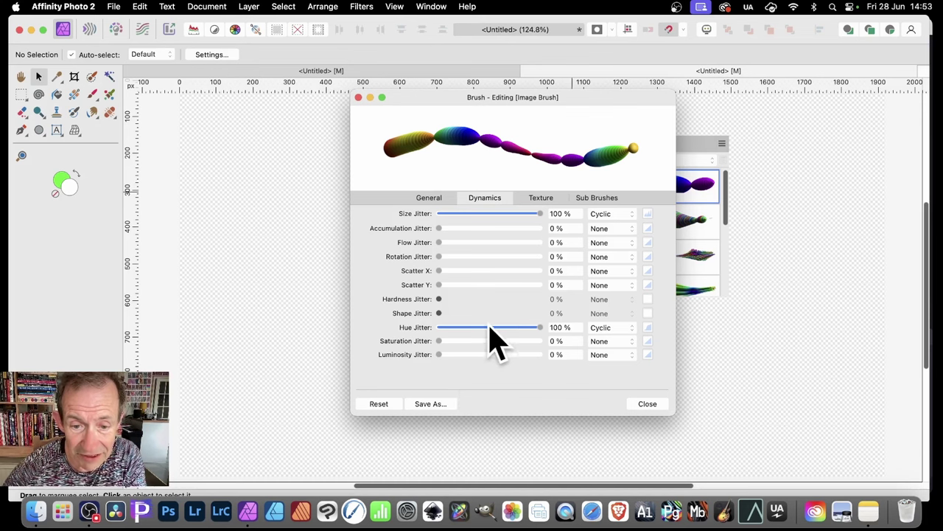
- Review the brush's Hue Jitter control options and its profile curve, and close the brush editor
left_click(618, 328)
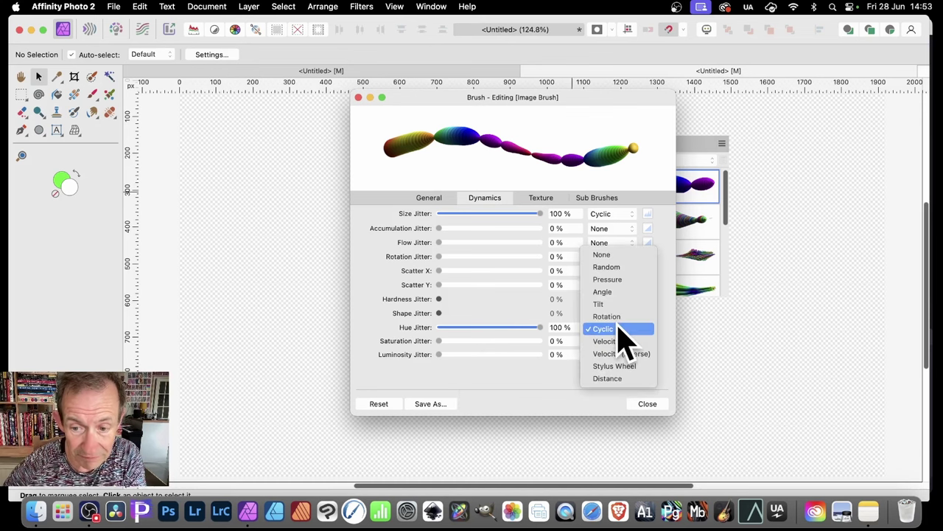
left_click(619, 330)
left_click(647, 329)
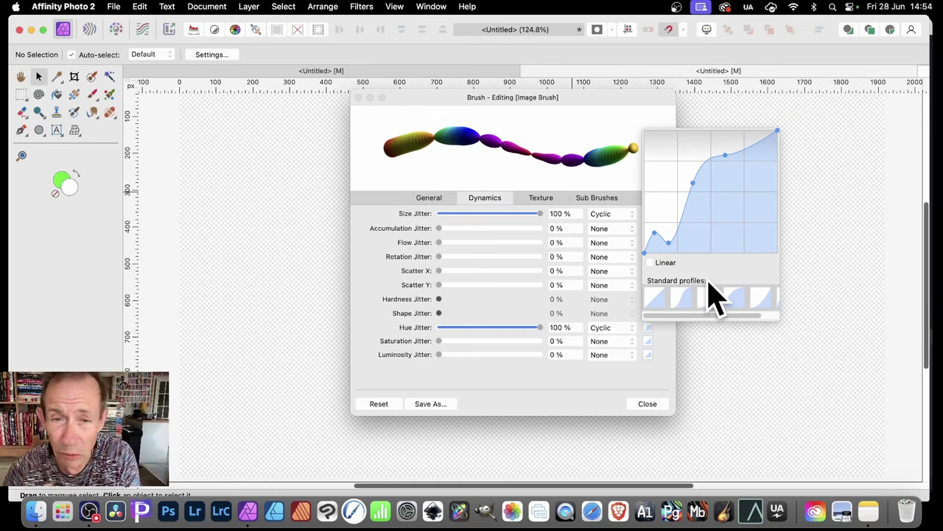
left_click(646, 404)
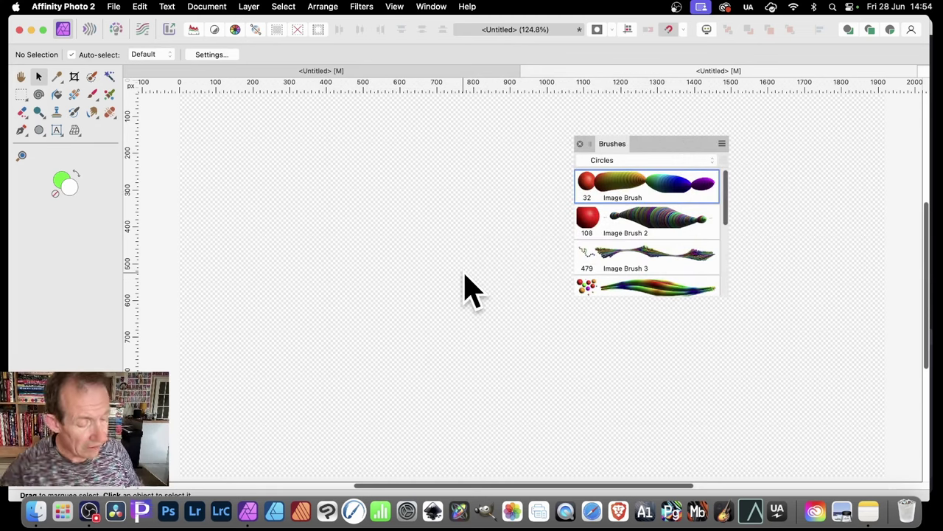
- Paint a group of roughly parallel diagonal strokes across the canvas with the Image Brush at 20 px width
key("b")
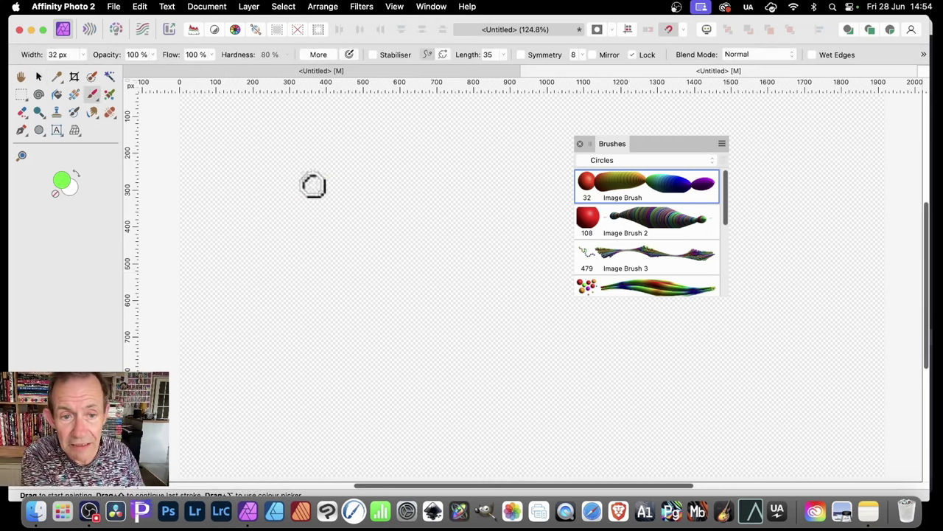
mouse_move(312, 184)
left_mouse_down()
mouse_move(368, 183)
mouse_move(378, 204)
mouse_move(425, 217)
mouse_move(487, 301)
left_mouse_up()
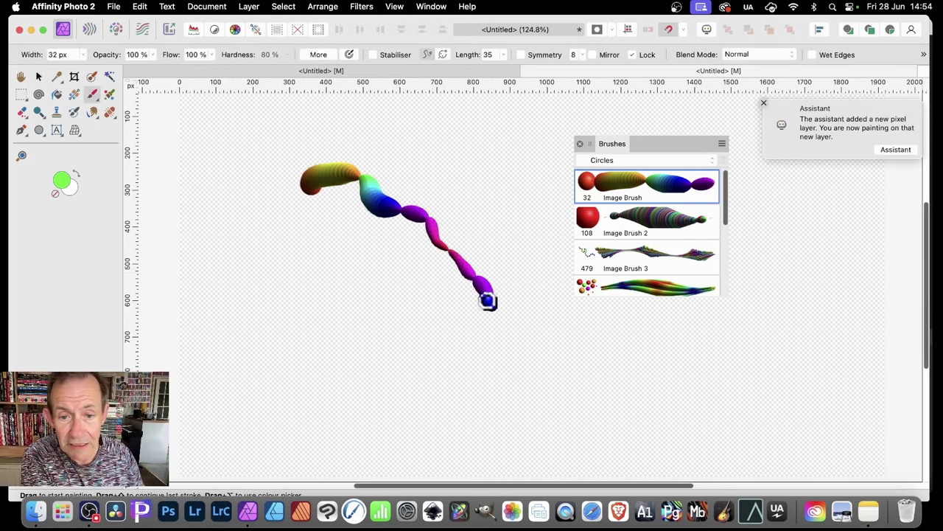
key("super+z")
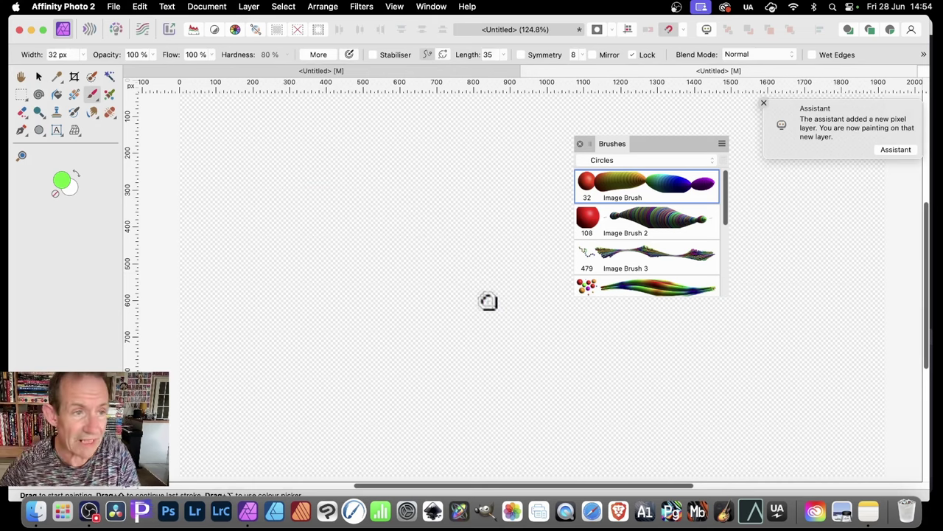
left_click_drag(83, 55, 63, 65)
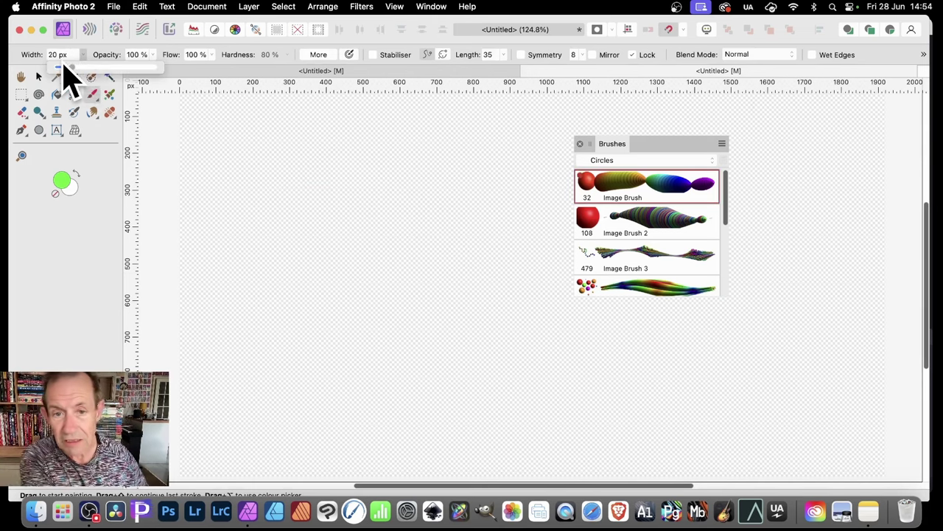
mouse_move(284, 164)
left_mouse_down()
mouse_move(352, 224)
mouse_move(476, 353)
left_mouse_up()
mouse_move(271, 134)
left_mouse_down()
mouse_move(393, 245)
mouse_move(472, 335)
left_mouse_up()
mouse_move(308, 152)
left_mouse_down()
mouse_move(337, 163)
mouse_move(493, 315)
mouse_move(346, 161)
mouse_move(396, 193)
left_mouse_up()
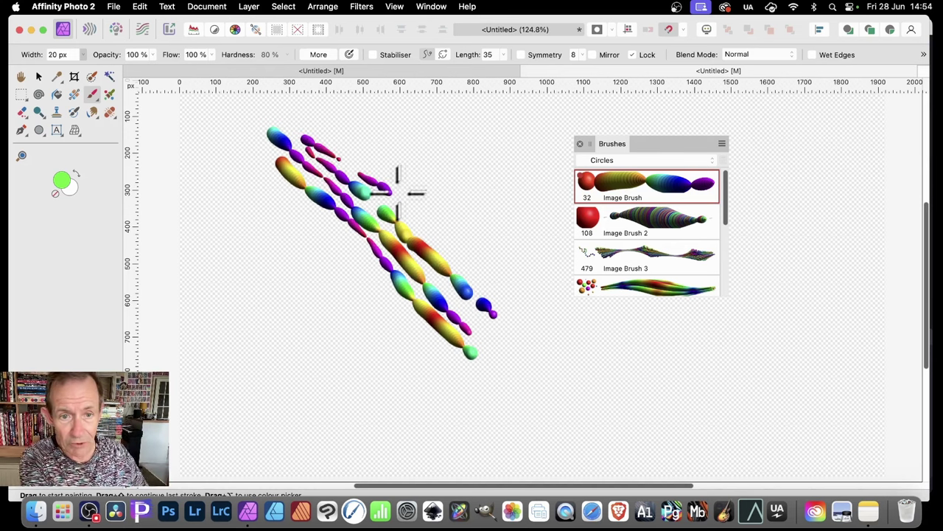
left_click_drag(405, 199, 530, 321)
mouse_move(257, 179)
left_mouse_down()
mouse_move(300, 205)
mouse_move(416, 334)
mouse_move(461, 361)
left_mouse_up()
left_click_drag(350, 244, 372, 264)
left_click_drag(449, 341, 479, 362)
left_click_drag(487, 312, 528, 384)
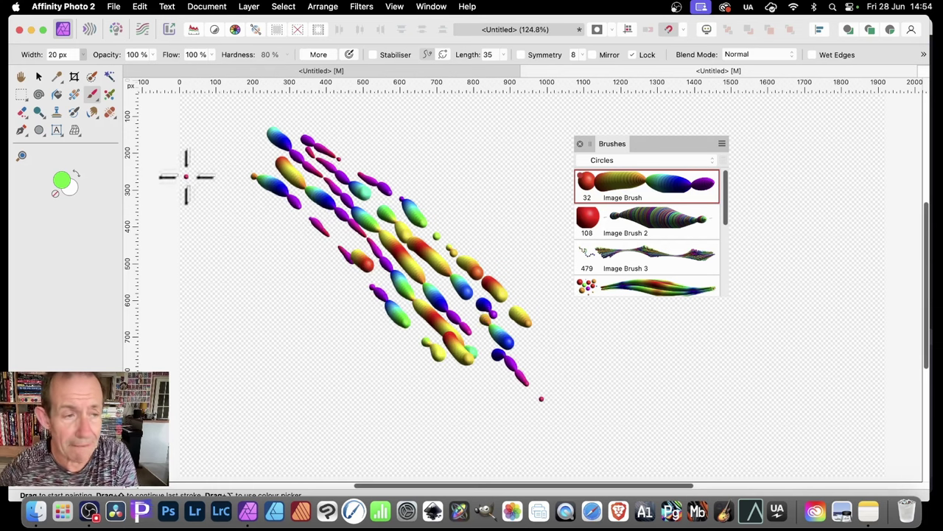
- Move the painted strokes slightly down and to the left on the canvas
left_click(39, 76)
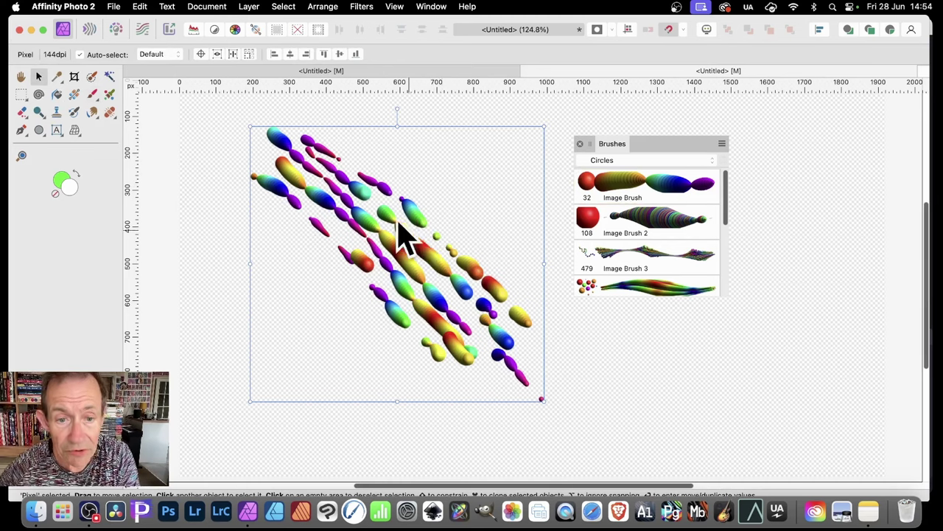
left_click_drag(395, 219, 350, 222)
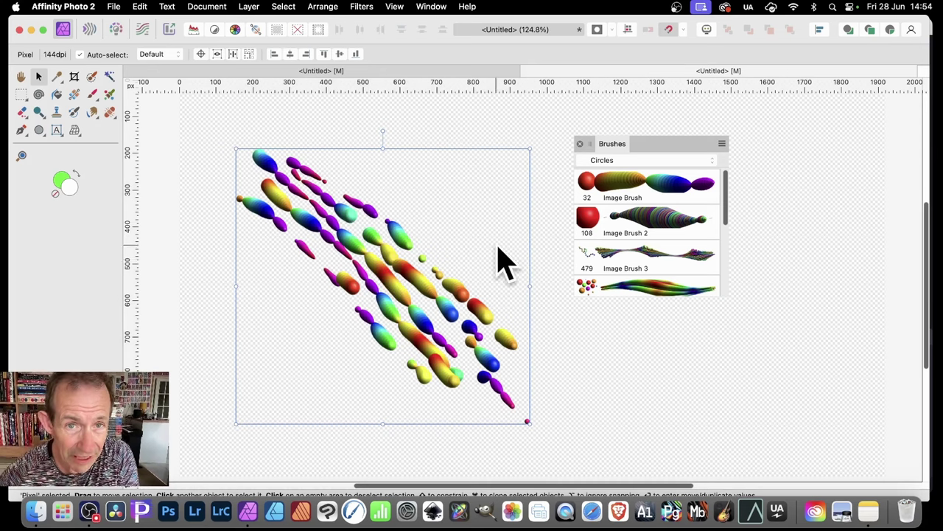
left_click(361, 7)
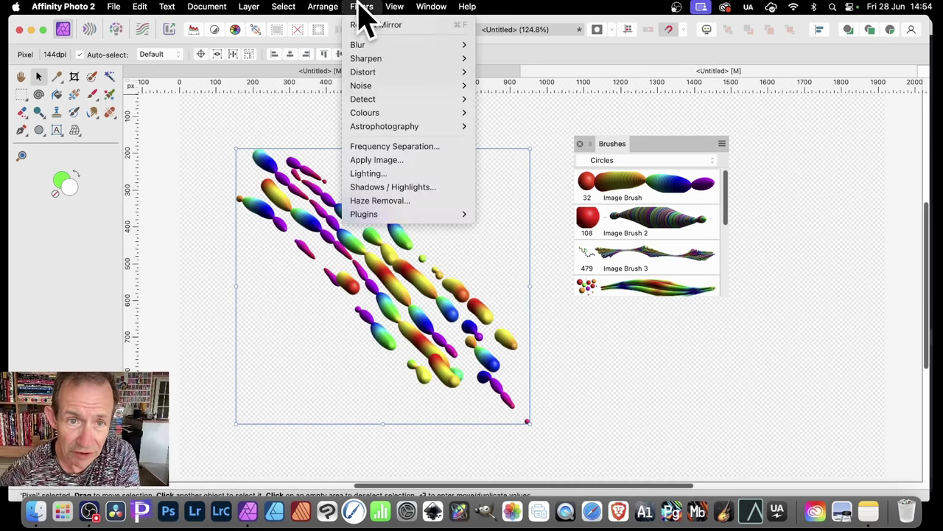
mouse_move(366, 73)
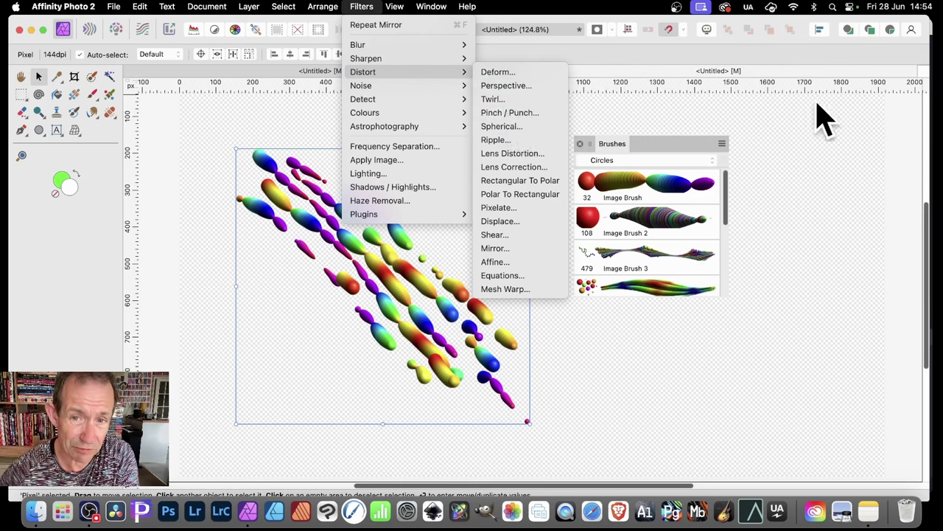
left_click(911, 117)
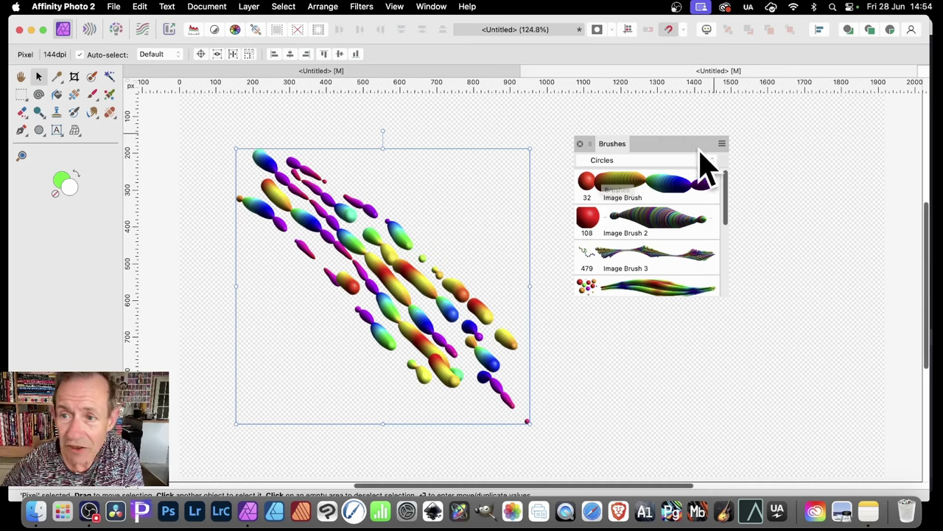
- Create a new brush from the selected strokes in the Circles category, and set its size to 140.8 px and spacing to 1%
left_click(722, 145)
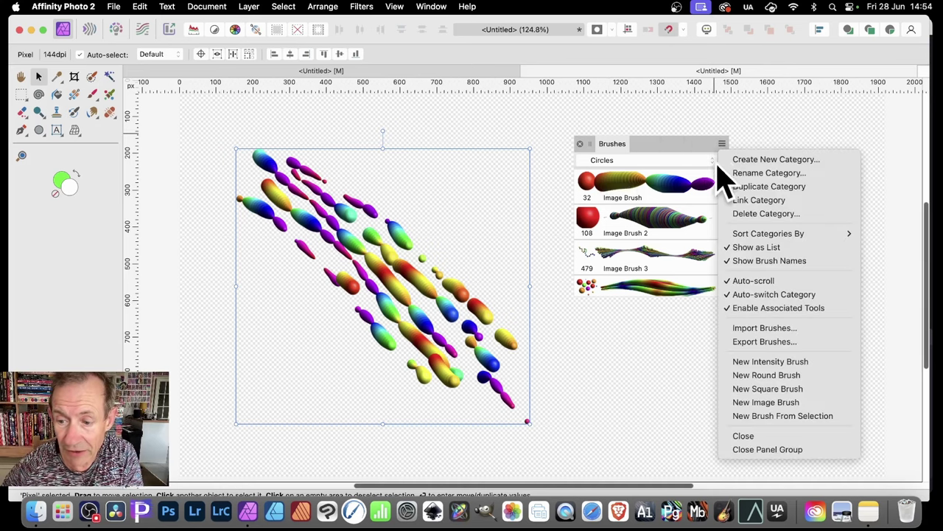
left_click(770, 417)
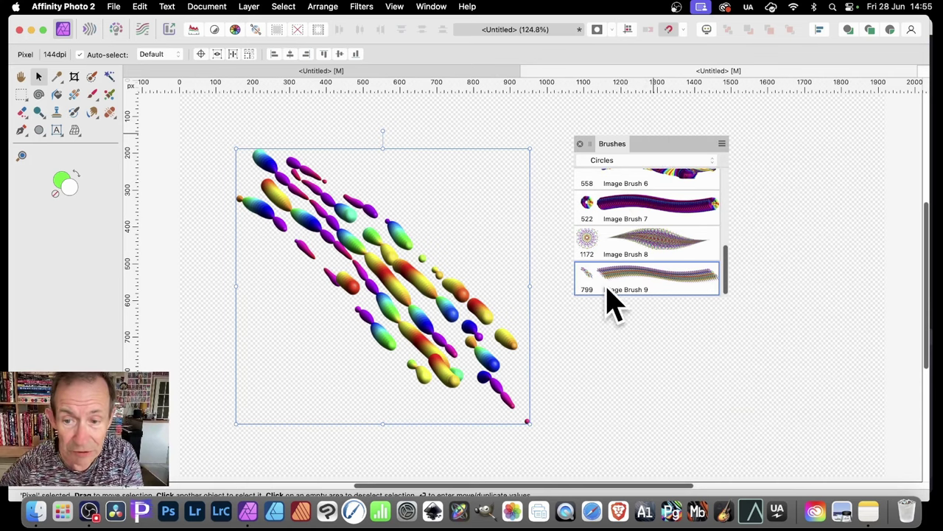
double_click(617, 278)
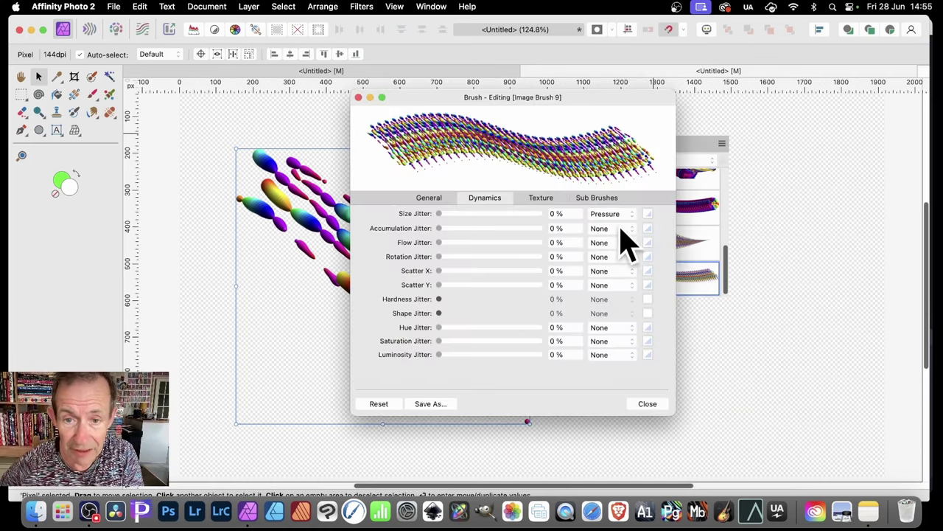
left_click(442, 199)
mouse_move(531, 237)
left_mouse_down()
mouse_move(480, 235)
mouse_move(492, 235)
left_mouse_up()
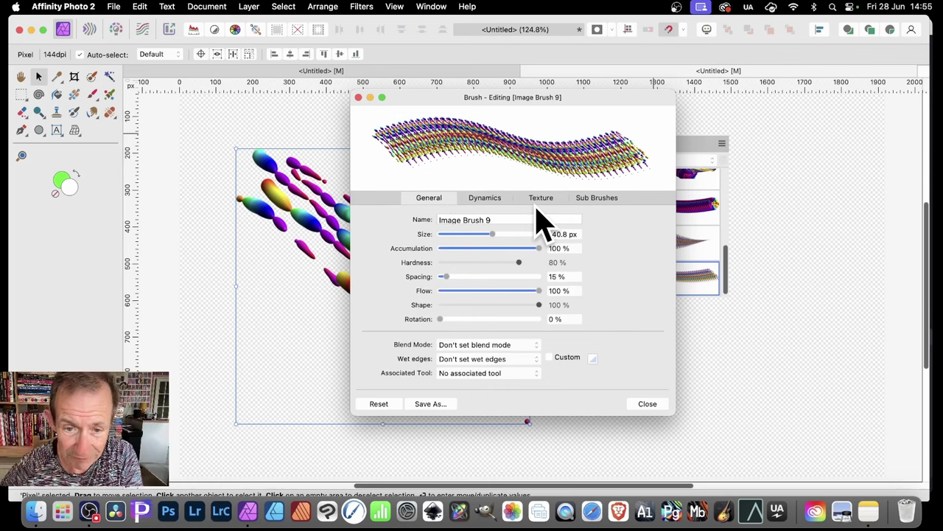
left_click_drag(446, 277, 432, 277)
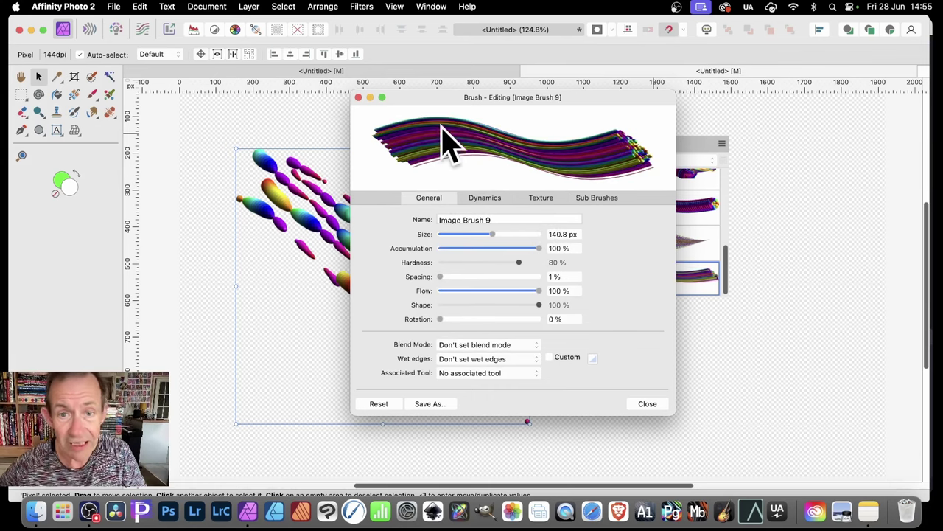
- Paint large looping ribbon strokes over the diagonal strokes with the new brush, and close the brush editor
left_click_drag(472, 106, 638, 109)
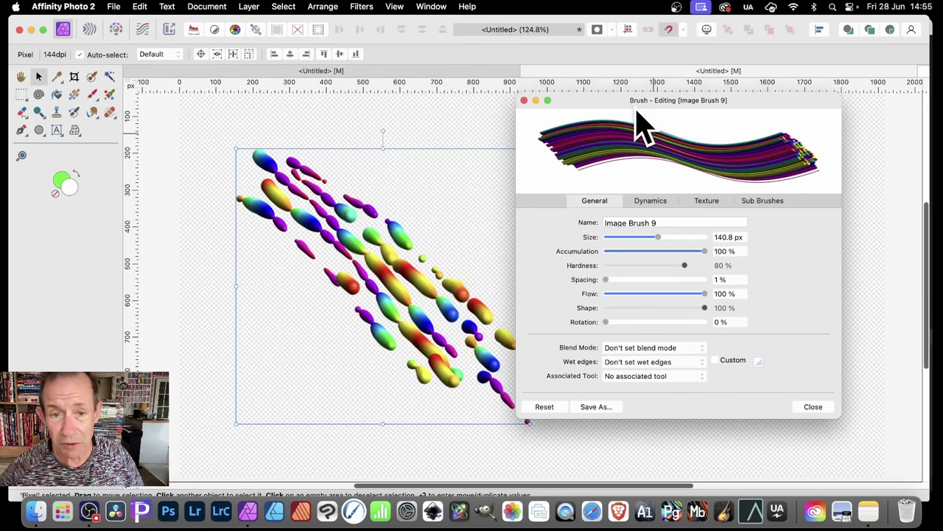
key("b")
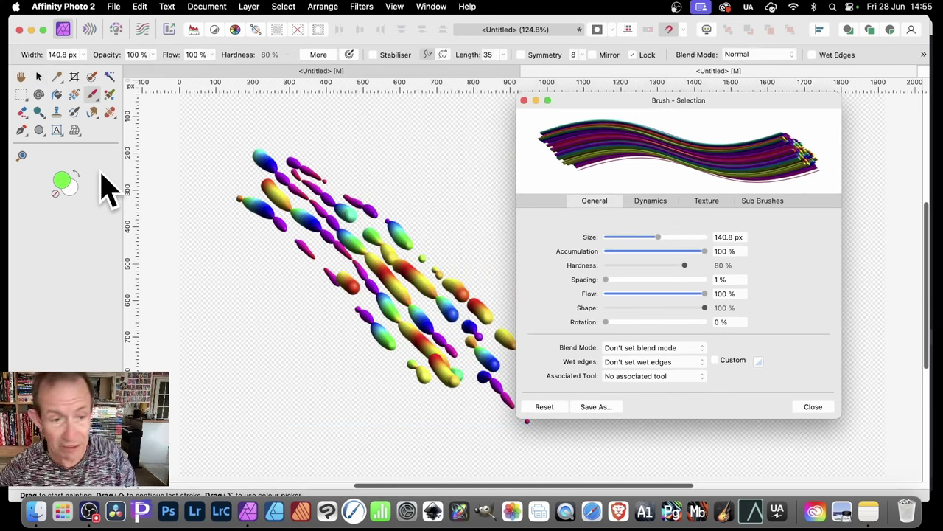
mouse_move(276, 107)
left_mouse_down()
mouse_move(387, 180)
mouse_move(369, 218)
mouse_move(377, 254)
mouse_move(426, 252)
mouse_move(431, 193)
mouse_move(464, 159)
mouse_move(442, 252)
mouse_move(368, 276)
mouse_move(380, 280)
mouse_move(284, 324)
mouse_move(257, 235)
mouse_move(339, 247)
mouse_move(409, 369)
mouse_move(306, 413)
mouse_move(376, 298)
mouse_move(379, 154)
mouse_move(313, 257)
mouse_move(421, 378)
mouse_move(410, 324)
mouse_move(464, 409)
left_mouse_up()
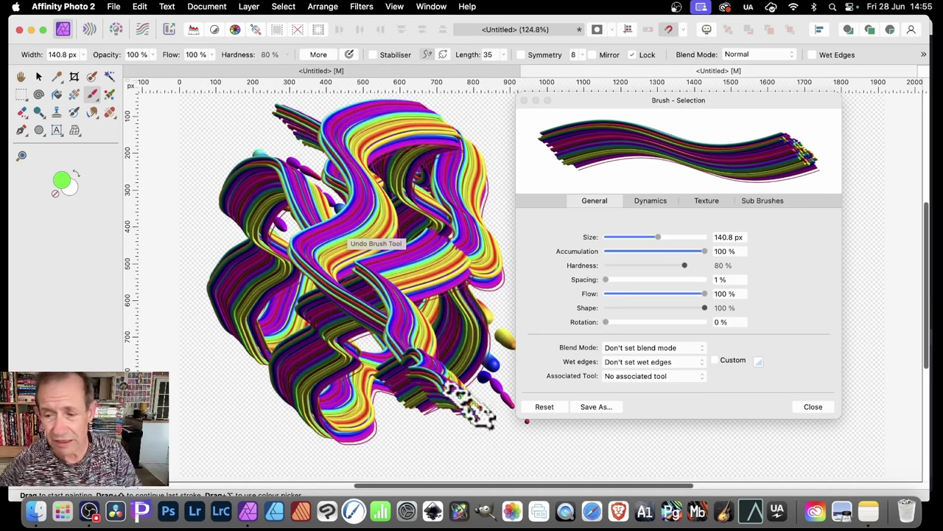
left_click(813, 406)
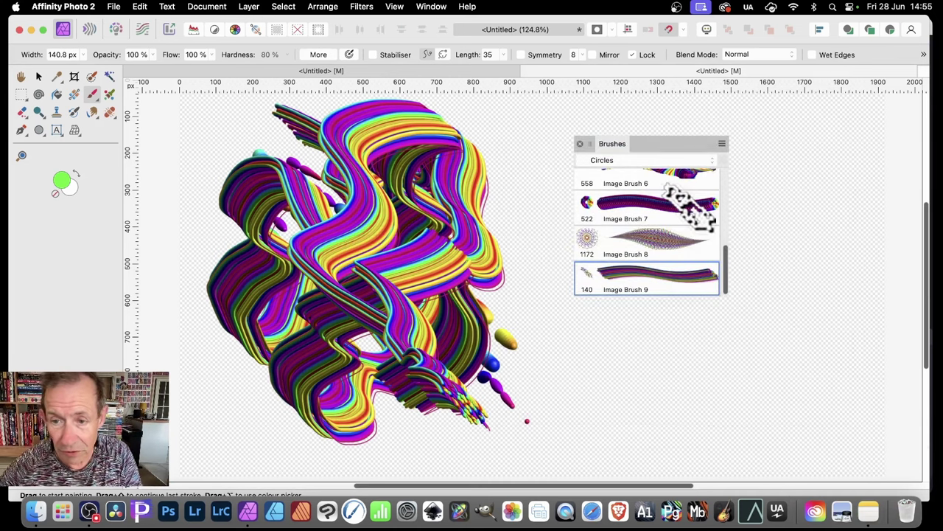
- Enable the 3D layer effect on the painted pixel layer
left_click(441, 8)
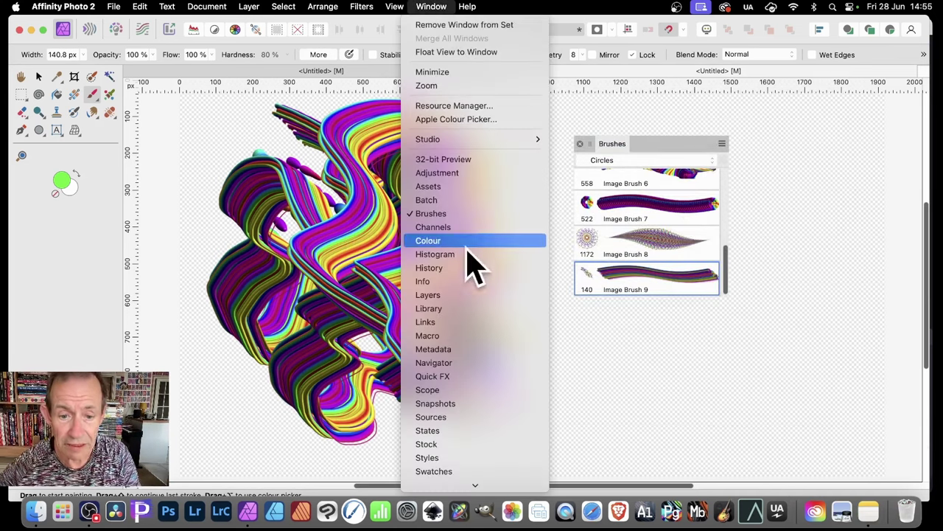
left_click(460, 295)
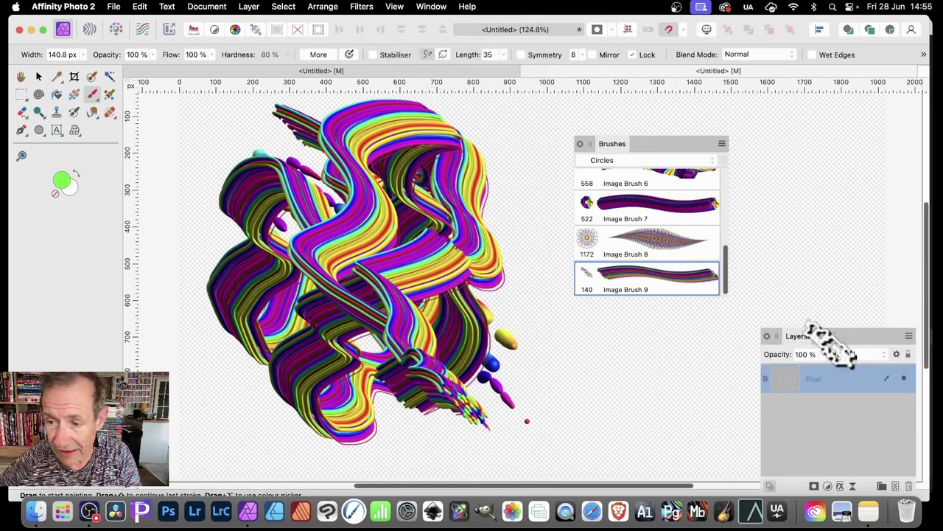
left_click_drag(801, 337, 726, 173)
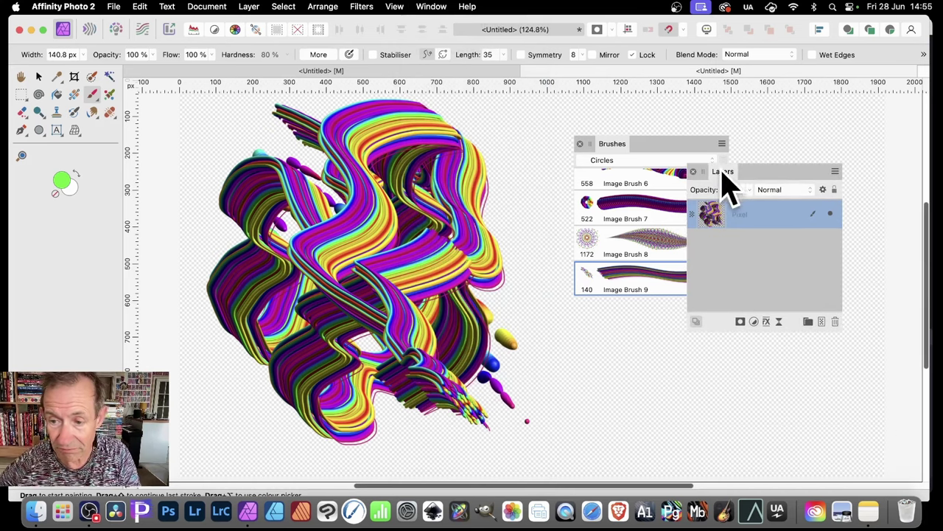
left_click(767, 322)
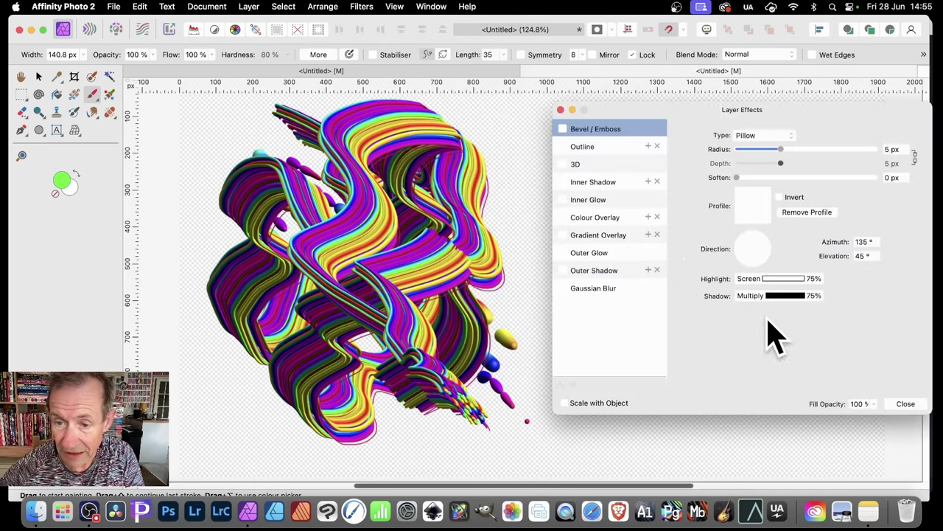
left_click(564, 165)
left_click(583, 167)
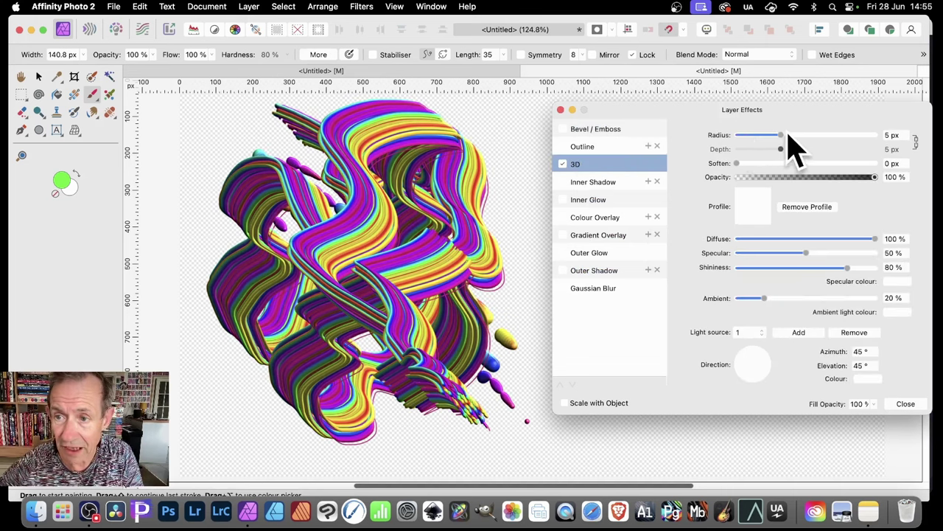
- Set the 3D effect's radius to 37.2 px, add an outer shadow with 6.4 px radius and 7.5 px offset, and close the layer effects
left_click_drag(790, 137, 841, 137)
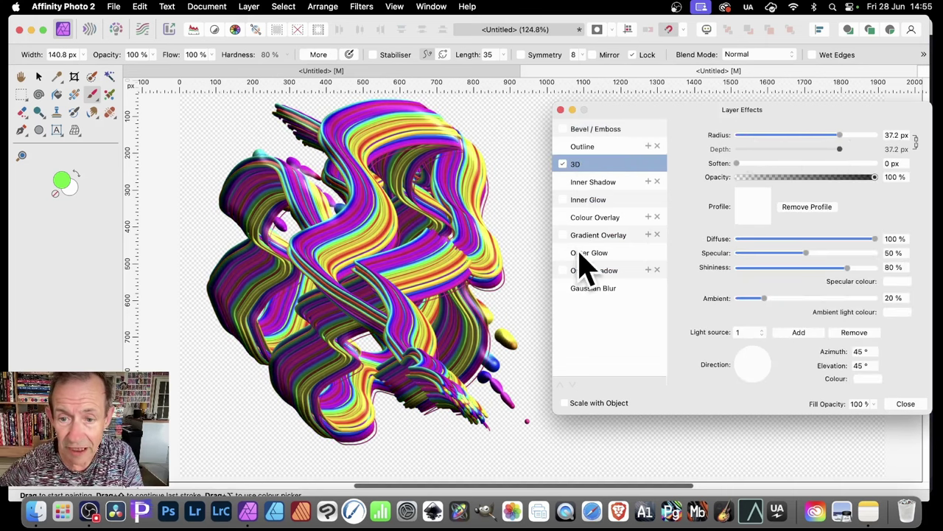
left_click(612, 271)
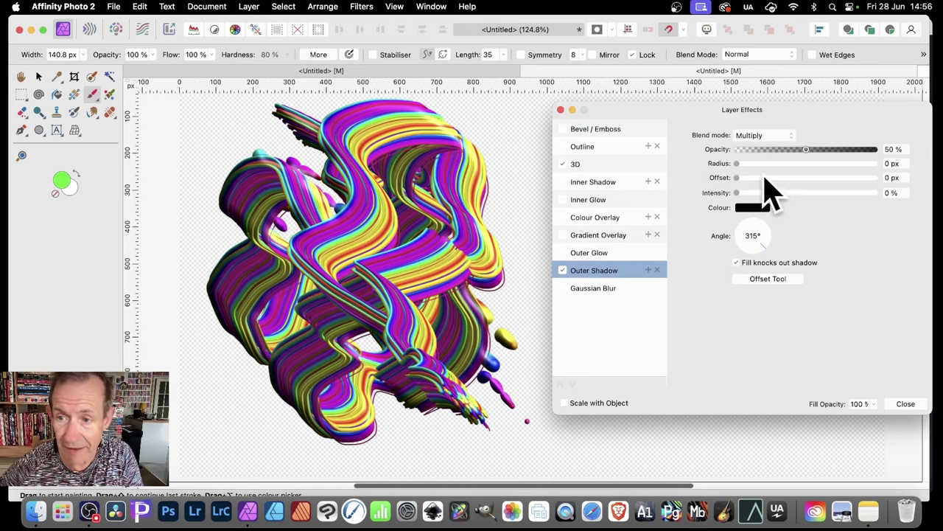
mouse_move(736, 164)
left_mouse_down()
mouse_move(784, 164)
mouse_move(779, 179)
mouse_move(789, 178)
left_mouse_up()
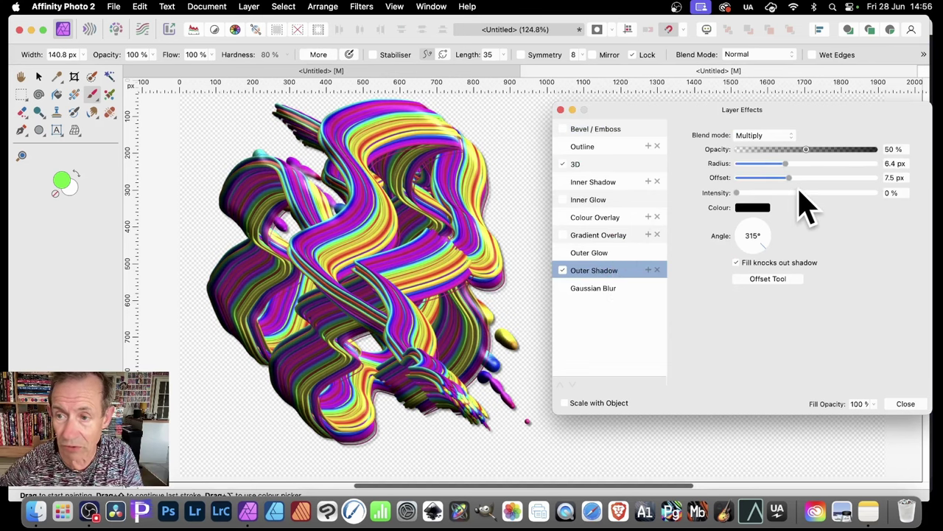
left_click(907, 403)
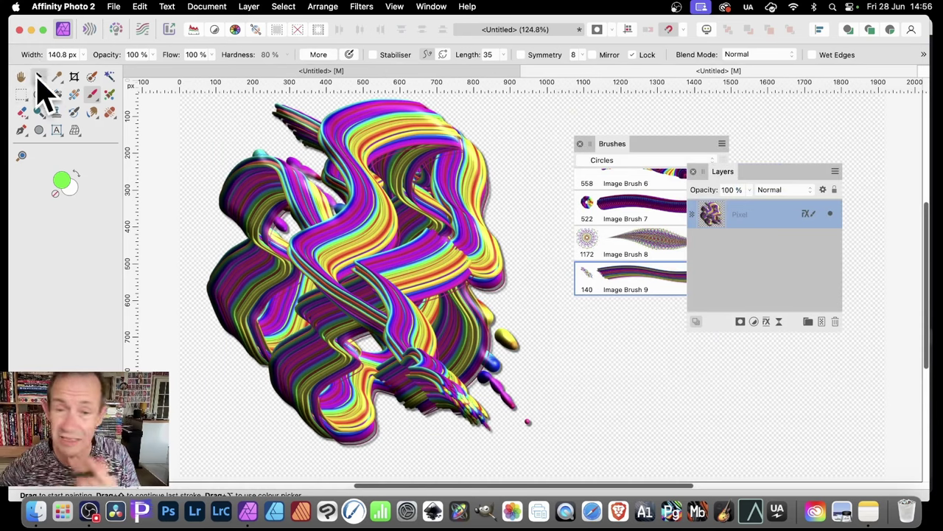
- Place two overlapping duplicates of the artwork layer, one to the right and one below the original
left_click(38, 78)
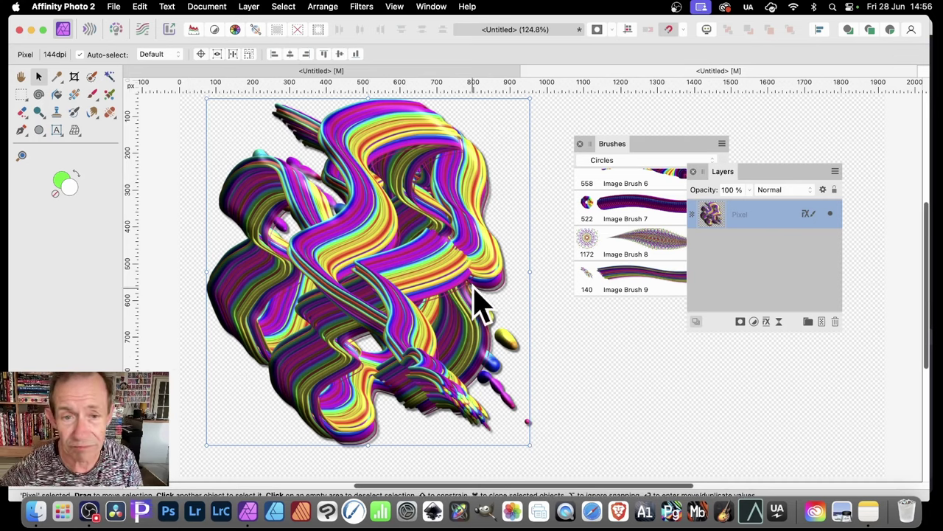
mouse_move(361, 264)
left_mouse_down()
mouse_move(542, 328)
mouse_move(520, 319)
mouse_move(359, 400)
mouse_move(356, 418)
left_mouse_up()
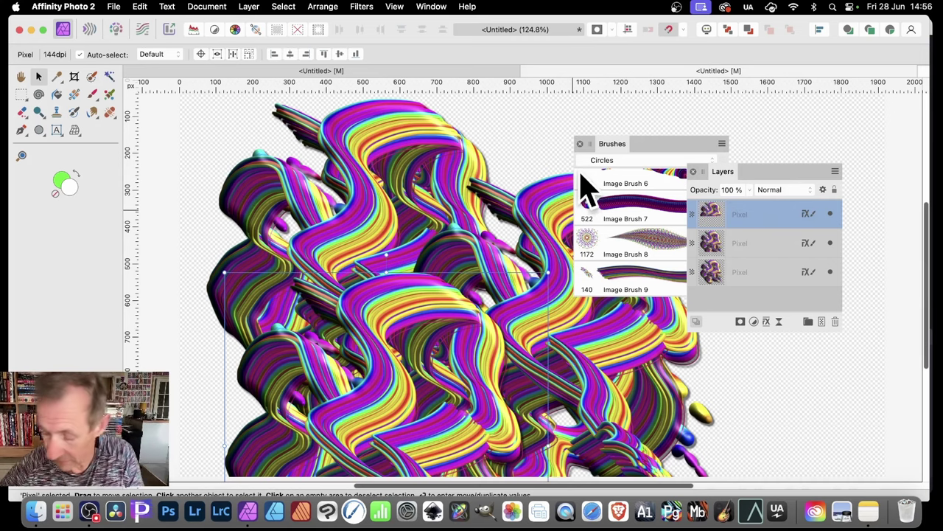
- Clear the original artwork and both of its duplicates from the canvas
key("super+z")
key("super+z")
key("super+z")
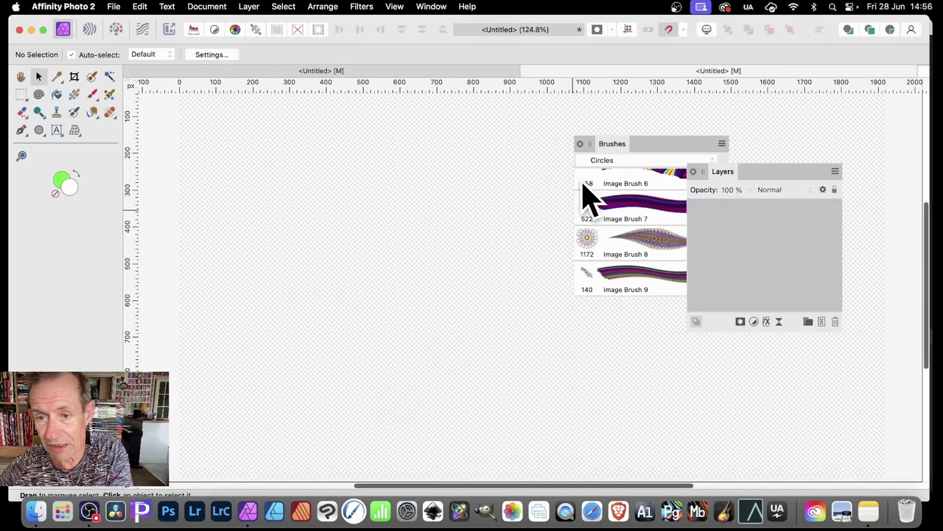
- Set the size jitter and rotation jitter of Image Brush 6 to 0%, and close the brush editor
left_click_drag(638, 143, 620, 131)
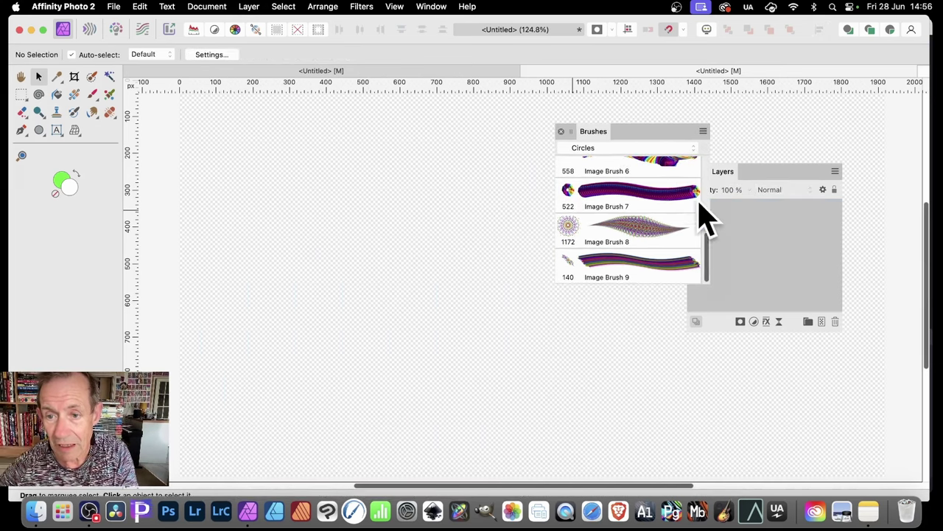
left_click_drag(708, 238, 705, 218)
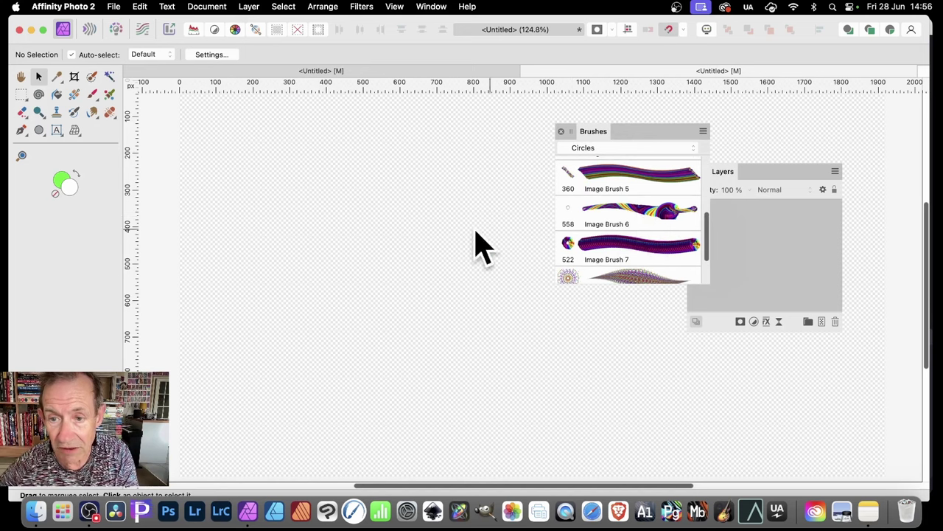
double_click(646, 220)
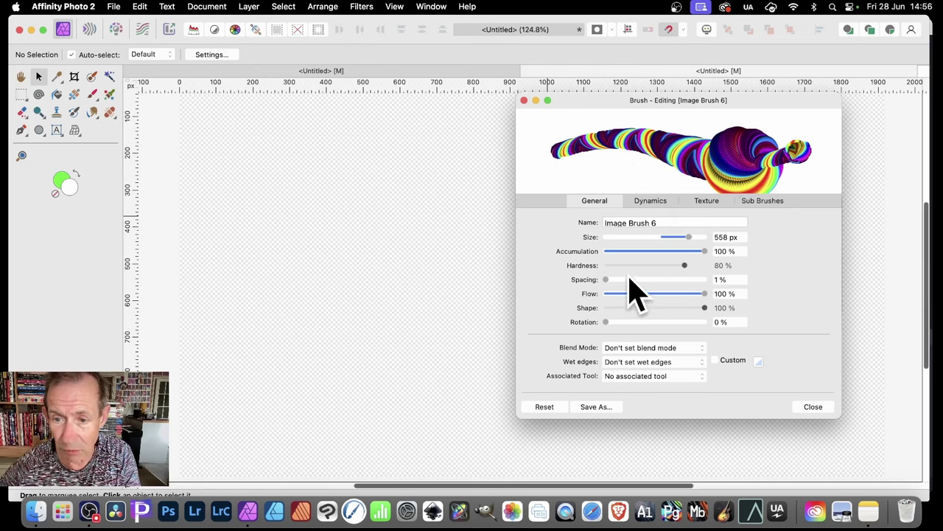
left_click(649, 203)
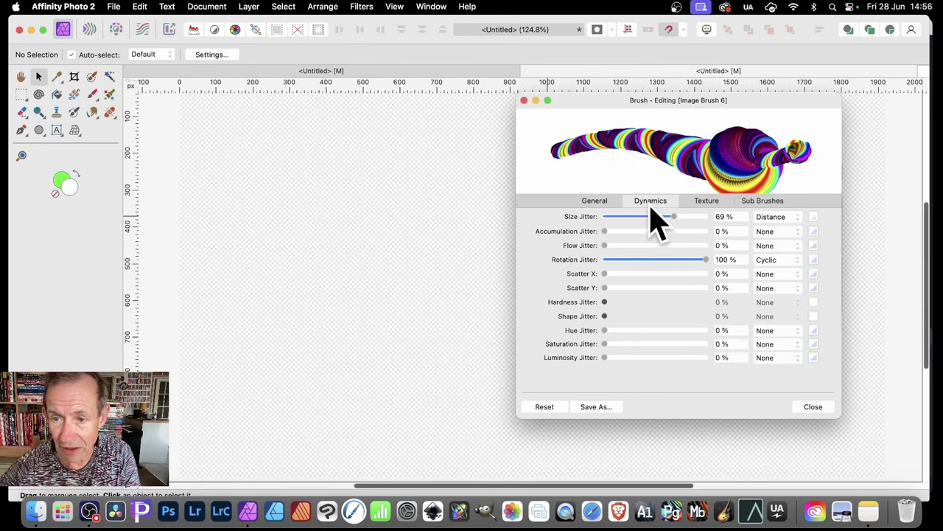
left_click_drag(673, 218, 590, 218)
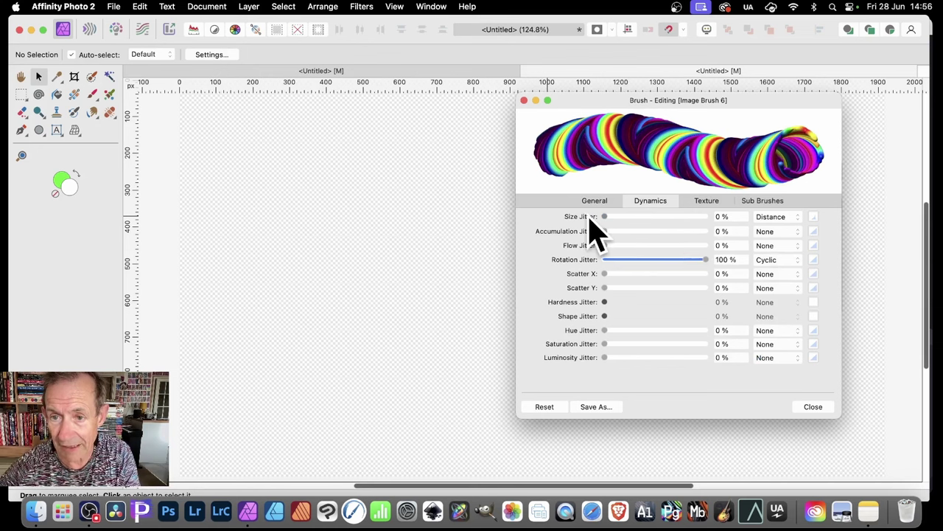
left_click_drag(703, 261, 595, 267)
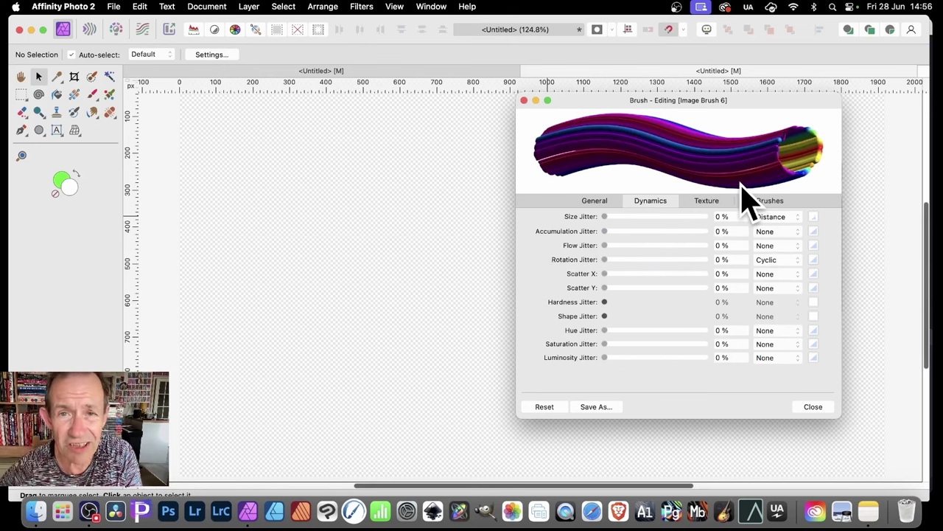
left_click(818, 407)
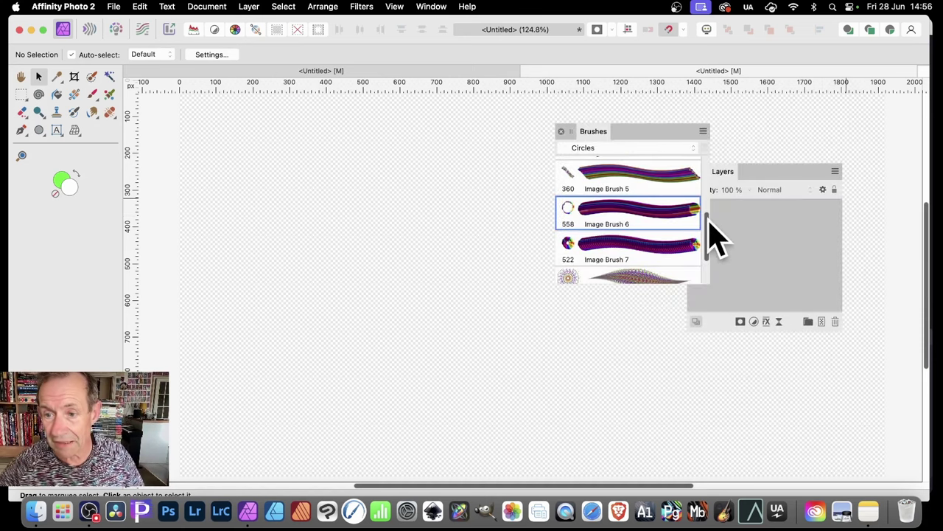
- Choose the first Image Brush in the Circles category for painting and set its width to 22 px
left_click_drag(709, 220, 706, 179)
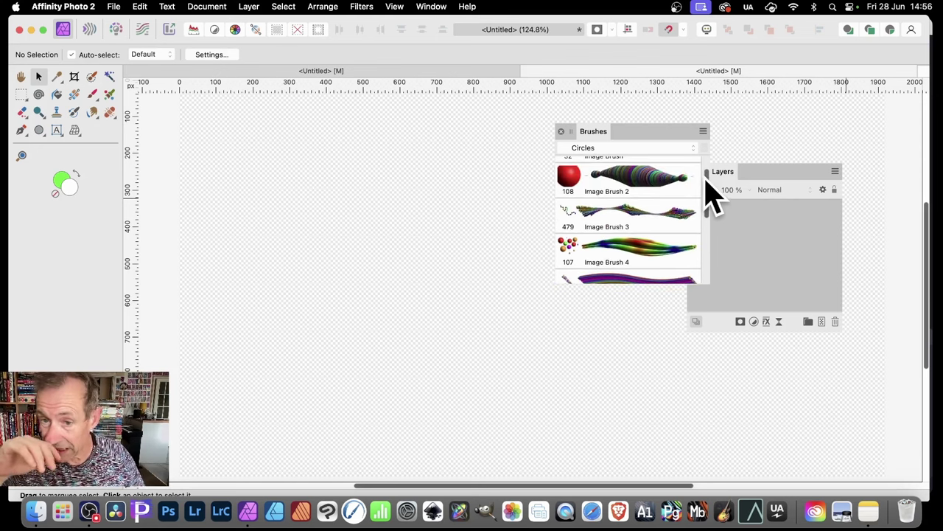
scroll(706, 192, "up", 2)
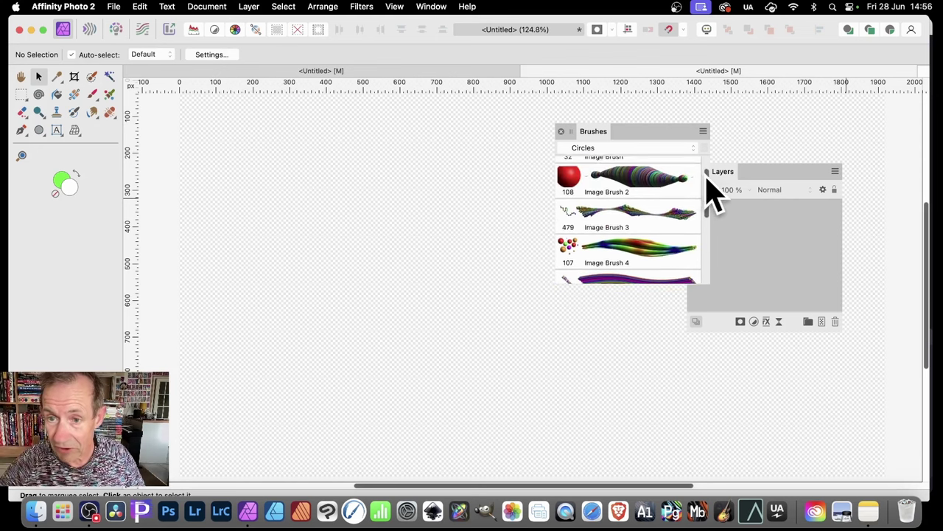
left_click(619, 179)
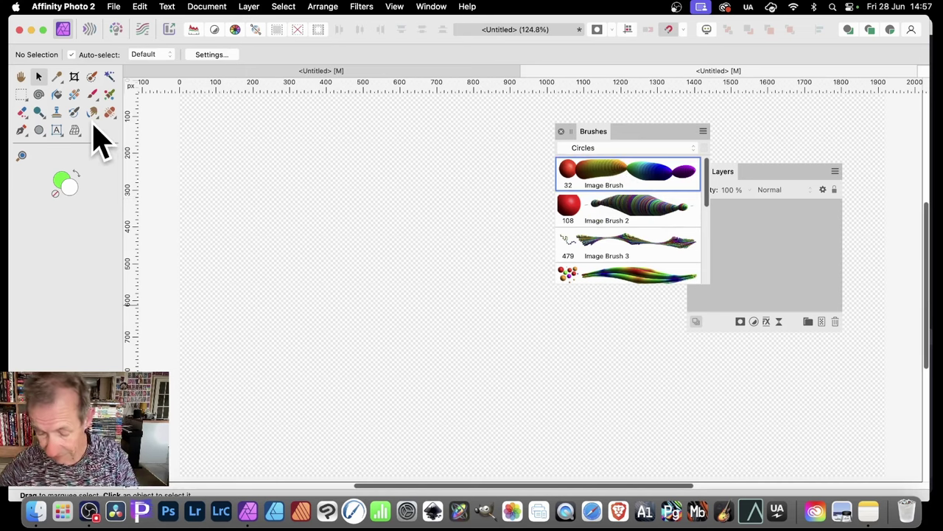
key("b")
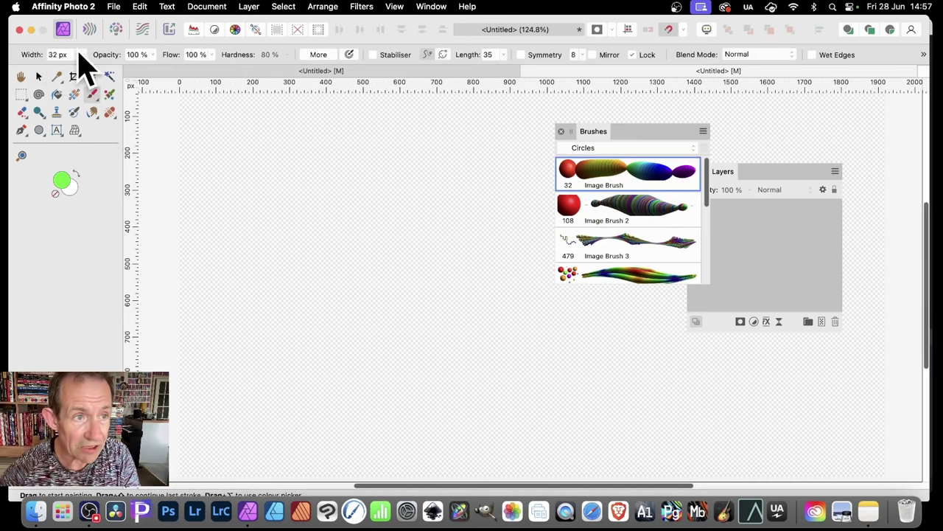
left_click(83, 55)
left_click_drag(88, 71, 85, 78)
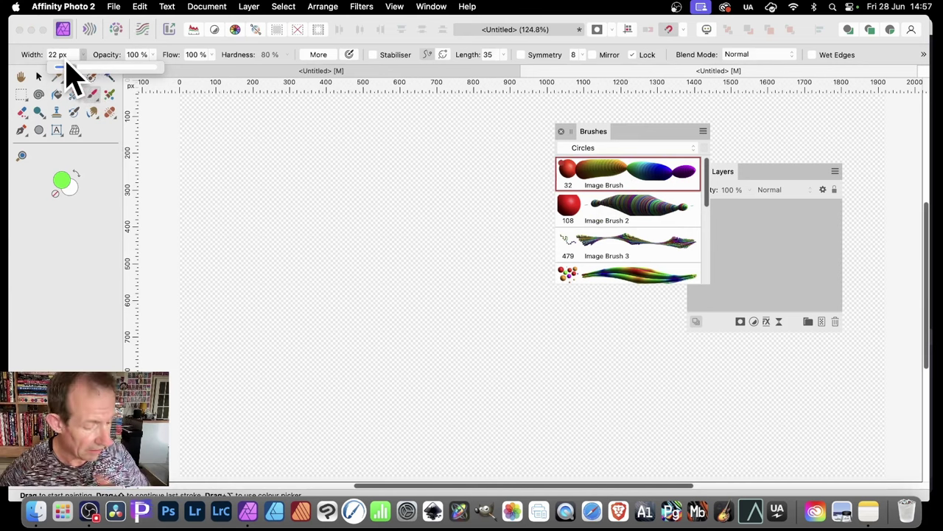
- Paint an inward rainbow spiral about 430 px tall, and move it slightly down and to the right
left_click(303, 192)
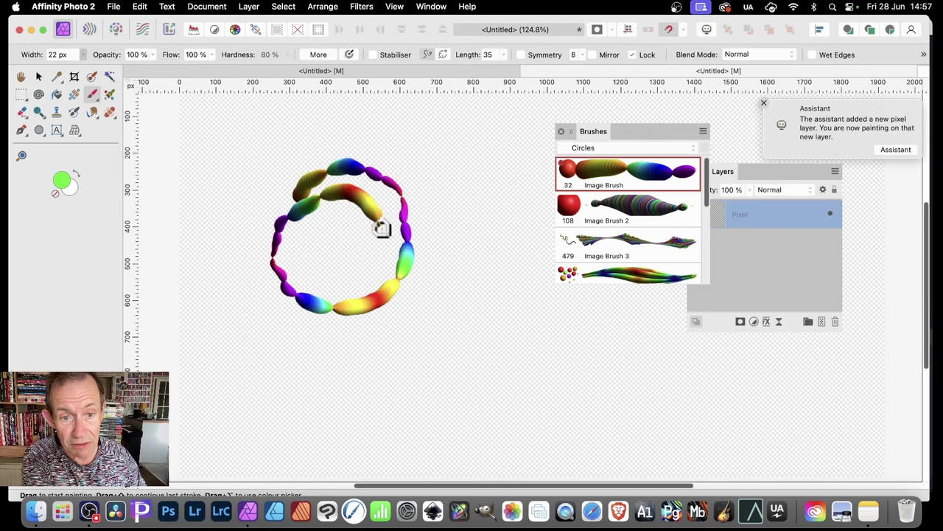
mouse_move(381, 228)
left_mouse_down()
mouse_move(361, 282)
mouse_move(334, 286)
mouse_move(312, 274)
left_mouse_up()
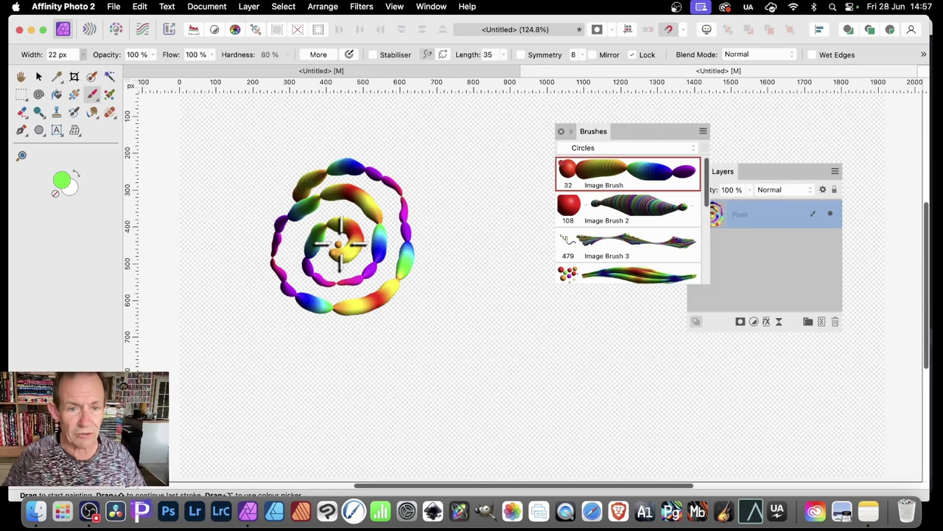
left_click_drag(339, 243, 340, 245)
left_click(39, 77)
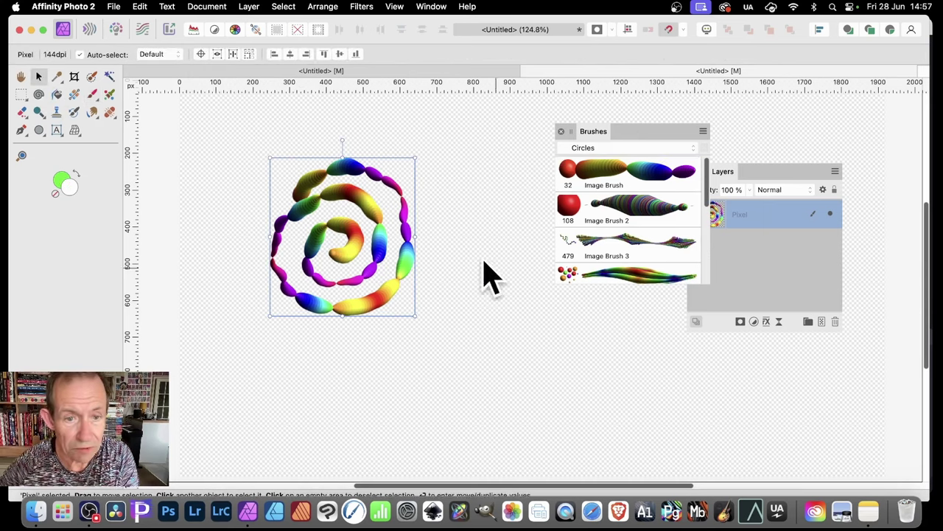
mouse_move(388, 214)
left_mouse_down()
mouse_move(411, 210)
mouse_move(416, 232)
left_mouse_up()
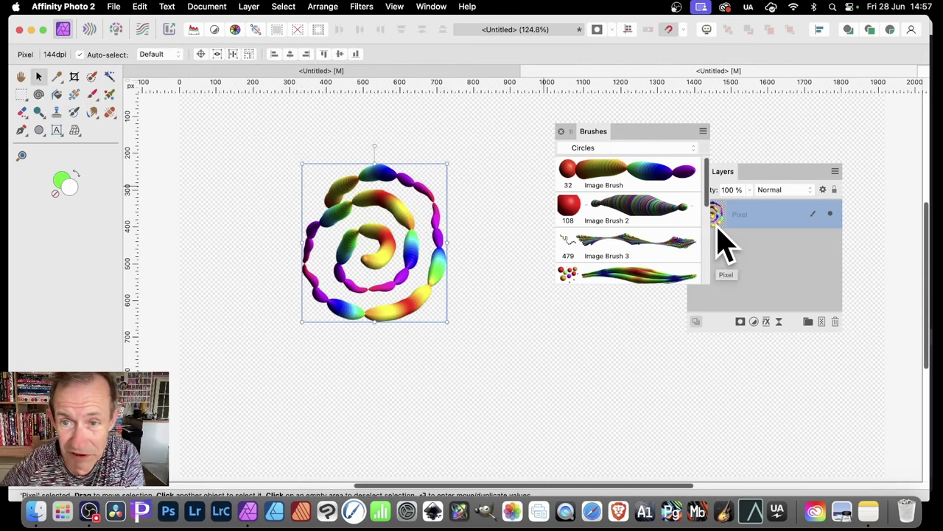
- Create a new brush from the selected spiral in the Circles category, and delete the spiral from the canvas
left_click(703, 132)
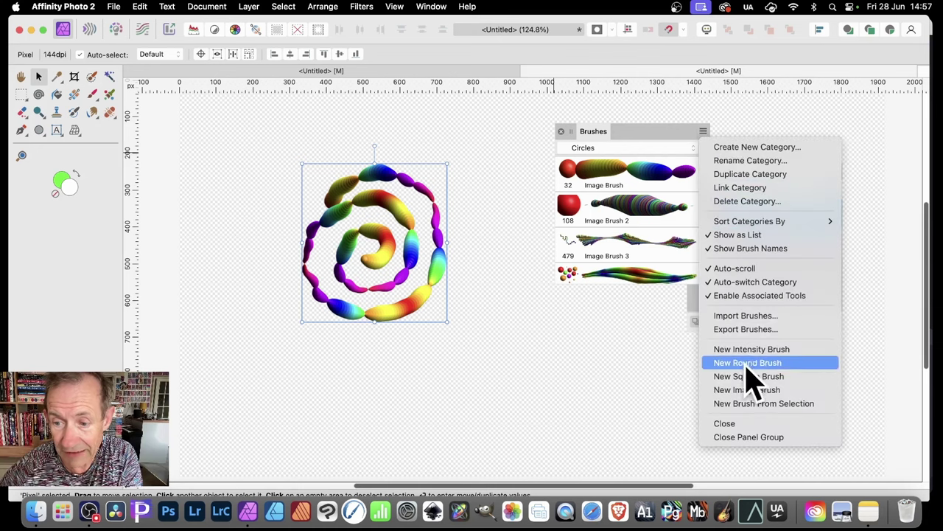
left_click(759, 403)
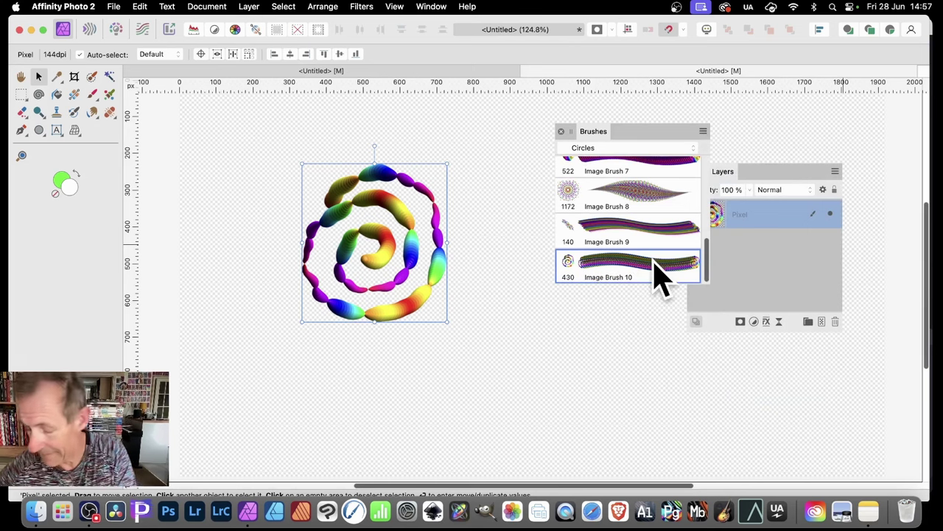
key("Delete")
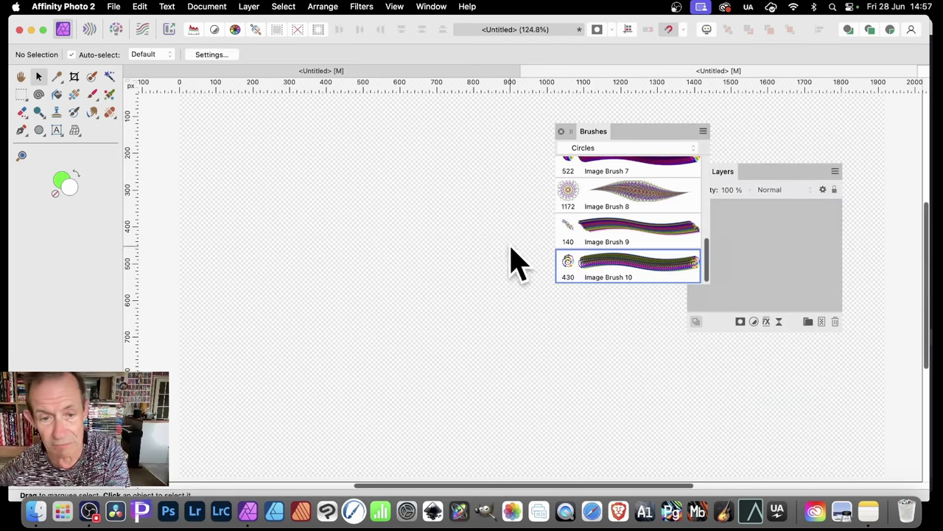
- Set the new spiral brush's size to 139.9 px and its spacing to 1%, keeping its rotation at 0%
double_click(618, 278)
left_click(595, 200)
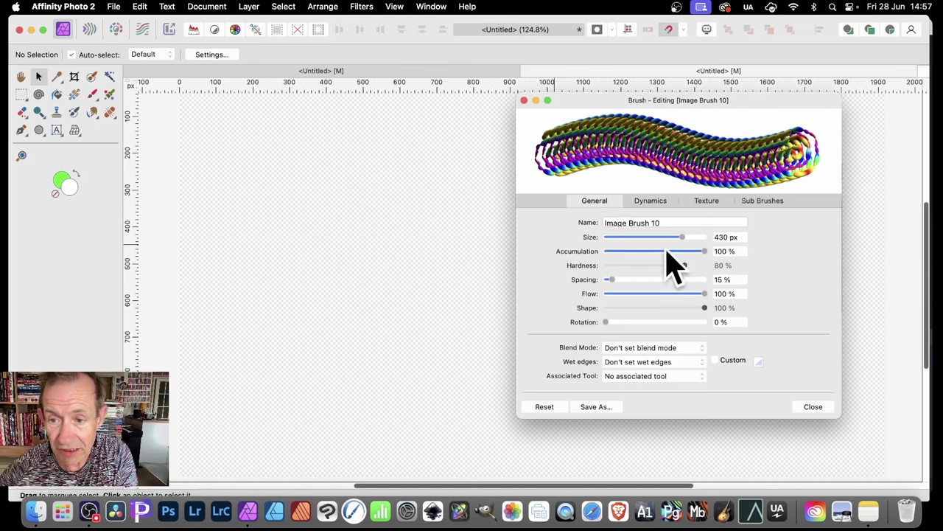
left_click_drag(682, 236, 658, 239)
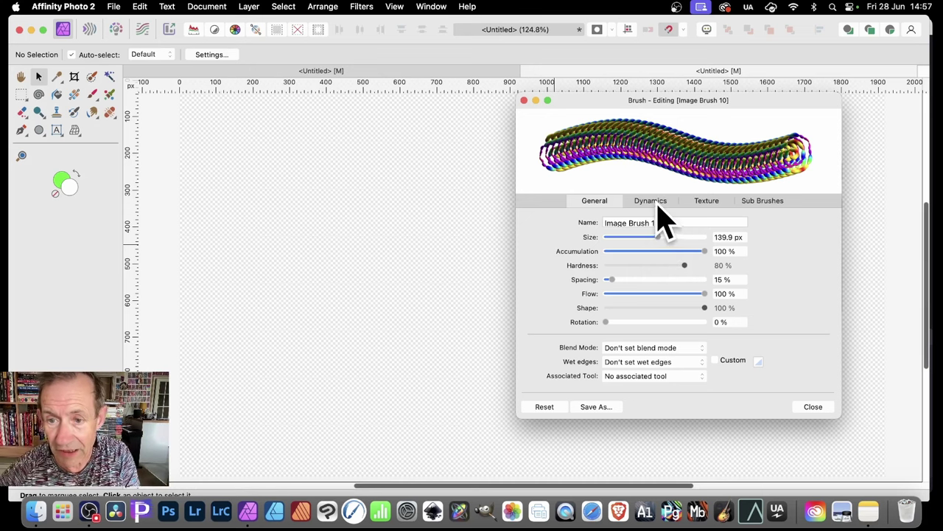
left_click(660, 205)
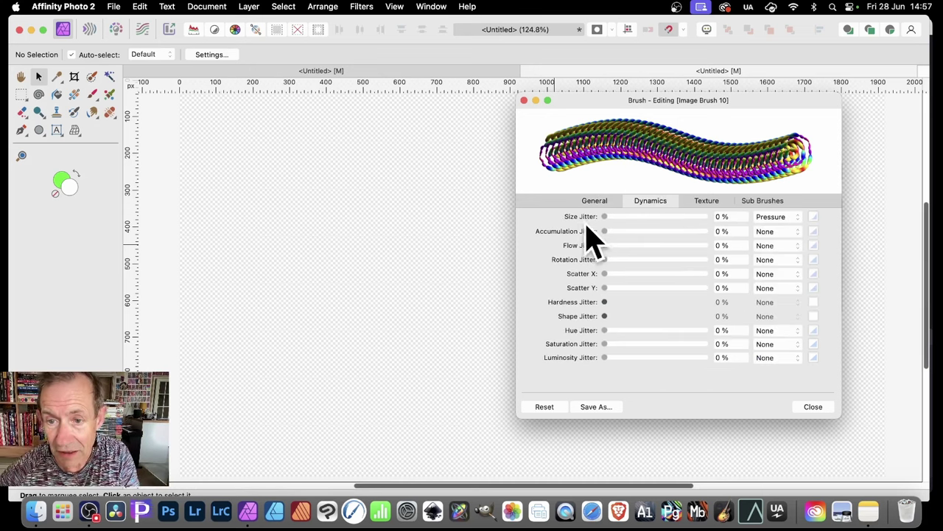
left_click(598, 206)
left_click_drag(611, 280, 601, 280)
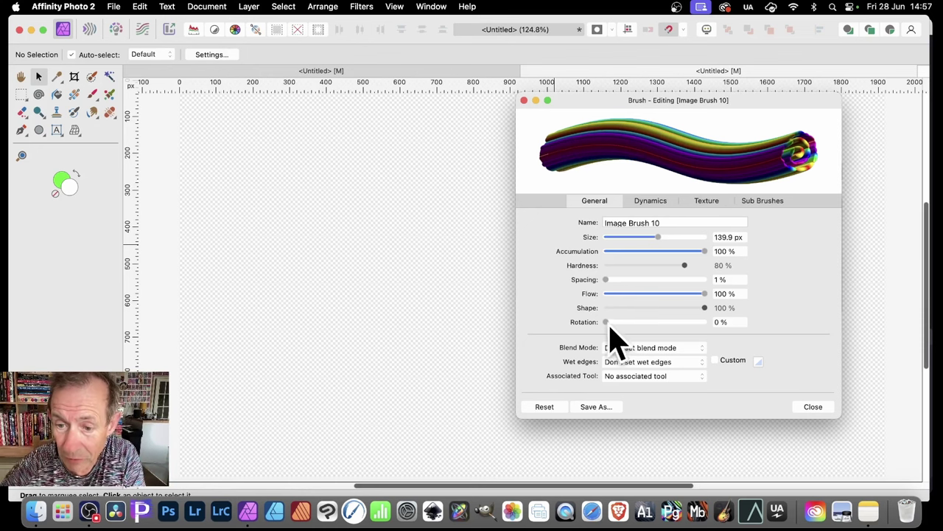
mouse_move(608, 324)
left_mouse_down()
mouse_move(648, 325)
mouse_move(656, 339)
mouse_move(531, 326)
left_mouse_up()
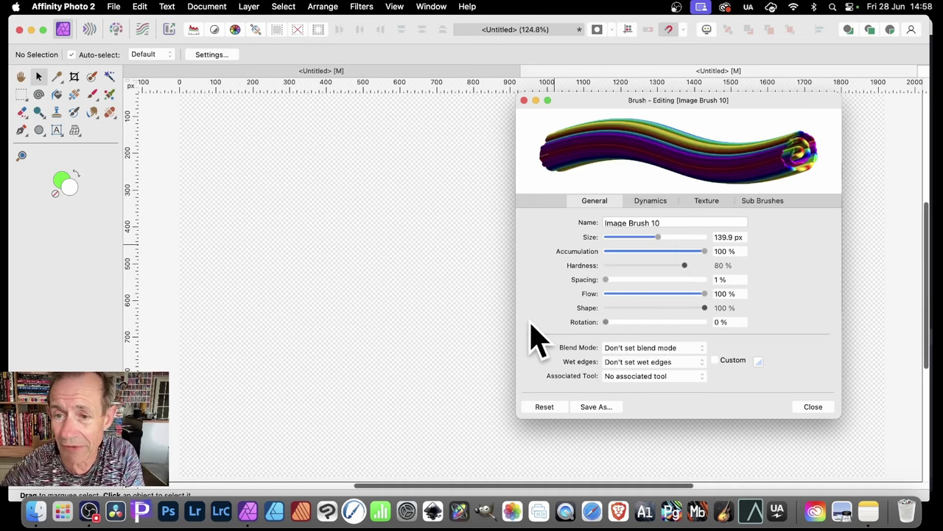
- Set the spiral brush's size jitter to 100% with the Cyclic controller
left_click(658, 204)
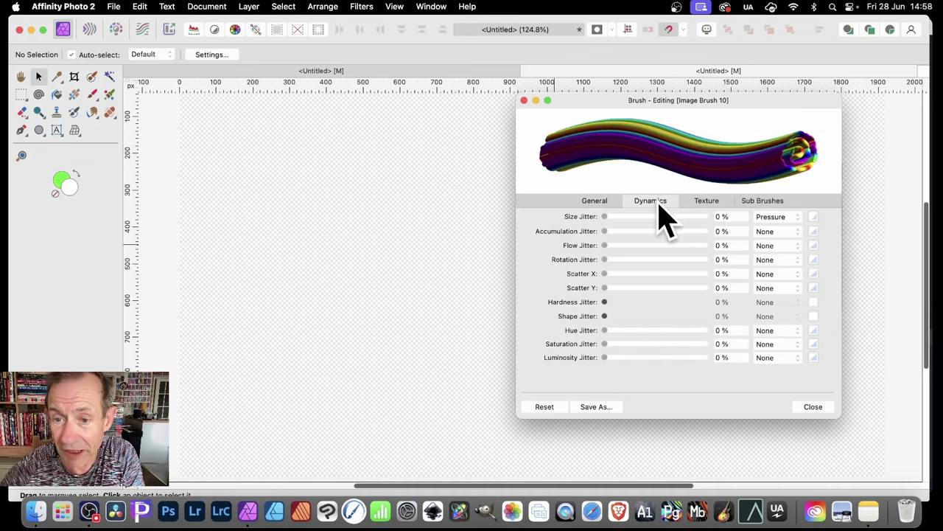
left_click_drag(604, 217, 715, 218)
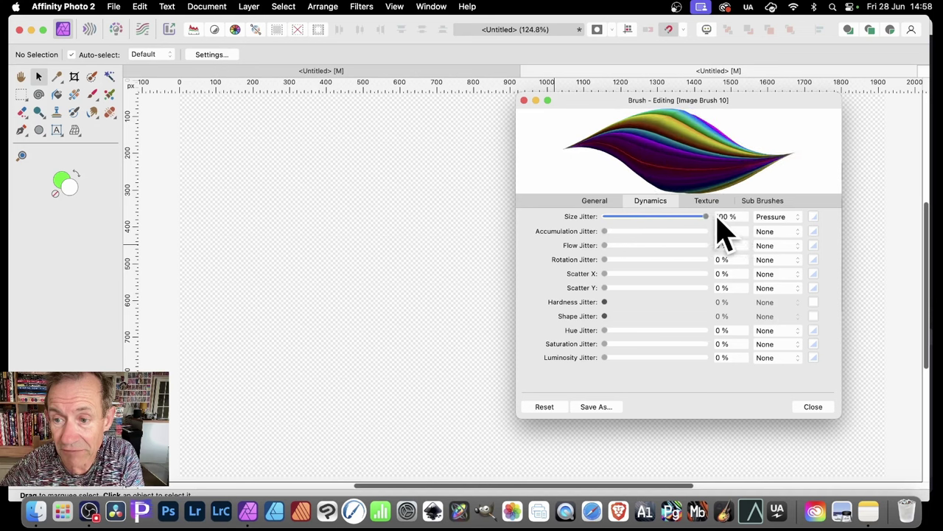
left_click(796, 218)
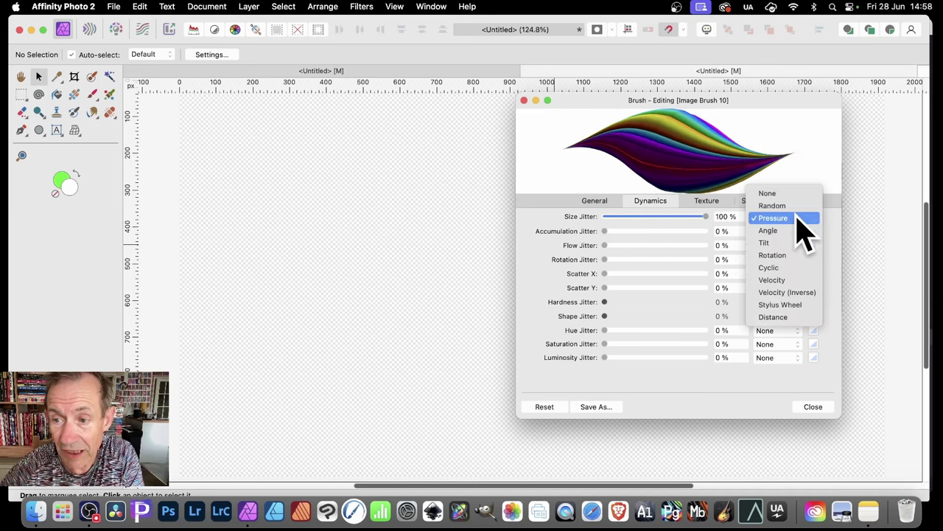
left_click(779, 268)
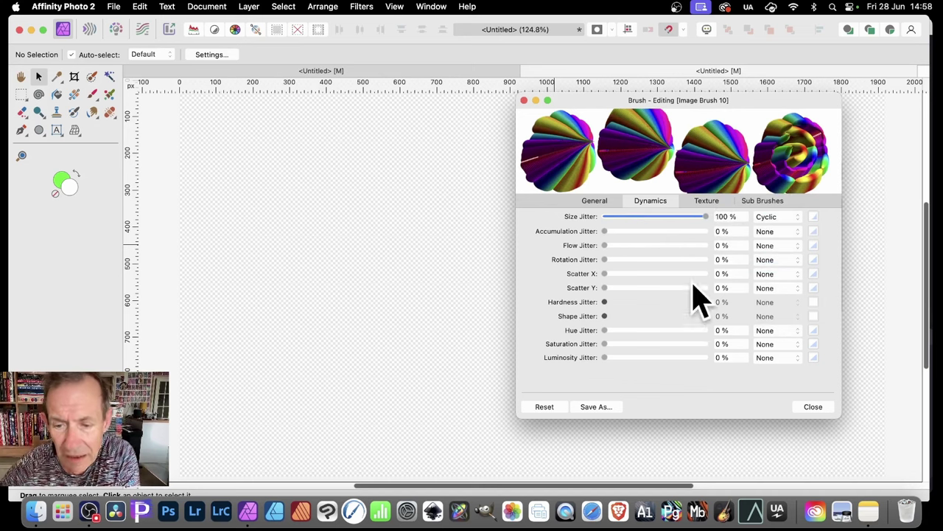
- Set the spiral brush's size jitter to 66%, and paint then undo a looping test stroke
left_click_drag(706, 217, 671, 218)
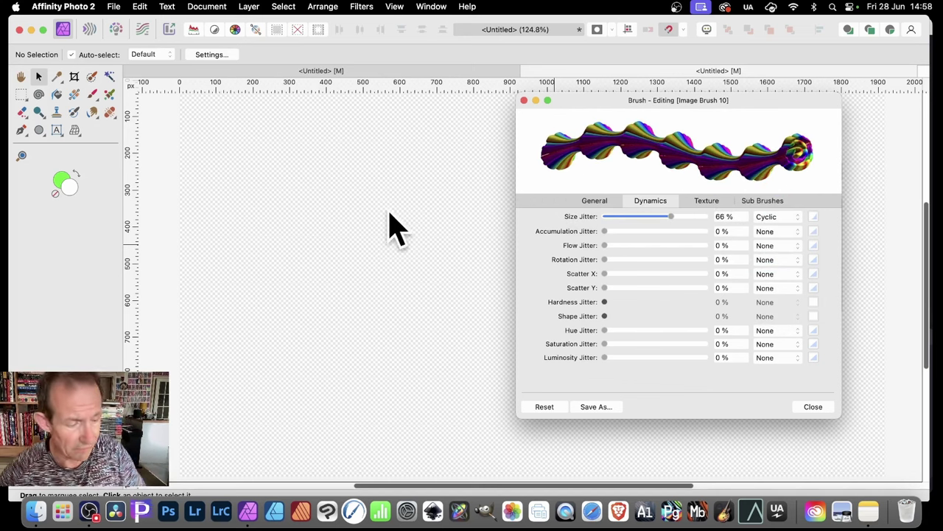
key("b")
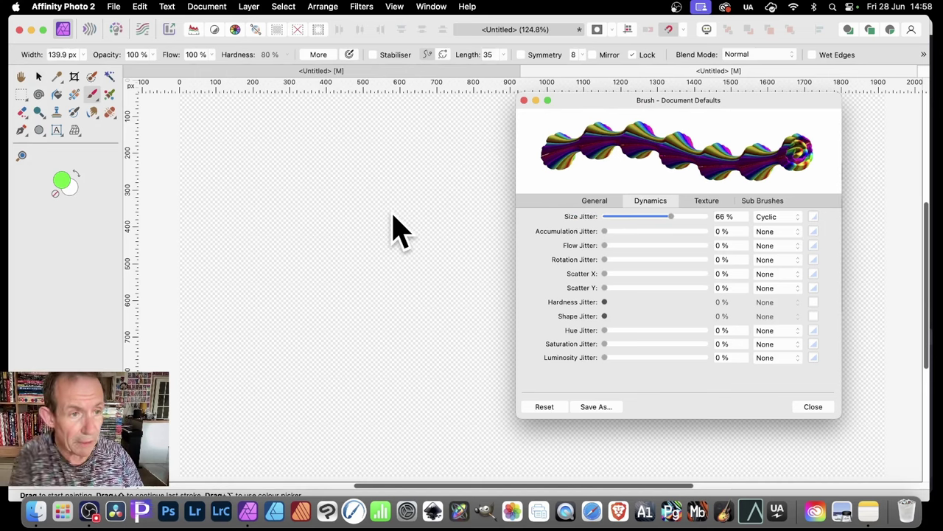
mouse_move(221, 172)
left_mouse_down()
mouse_move(249, 174)
mouse_move(359, 192)
mouse_move(405, 234)
mouse_move(419, 261)
mouse_move(405, 295)
mouse_move(339, 346)
mouse_move(304, 340)
mouse_move(338, 292)
mouse_move(263, 277)
mouse_move(262, 252)
mouse_move(225, 241)
mouse_move(417, 125)
mouse_move(443, 168)
mouse_move(461, 217)
mouse_move(440, 345)
mouse_move(400, 386)
mouse_move(338, 402)
mouse_move(285, 384)
mouse_move(226, 313)
mouse_move(231, 189)
mouse_move(296, 130)
mouse_move(349, 134)
mouse_move(406, 187)
left_mouse_up()
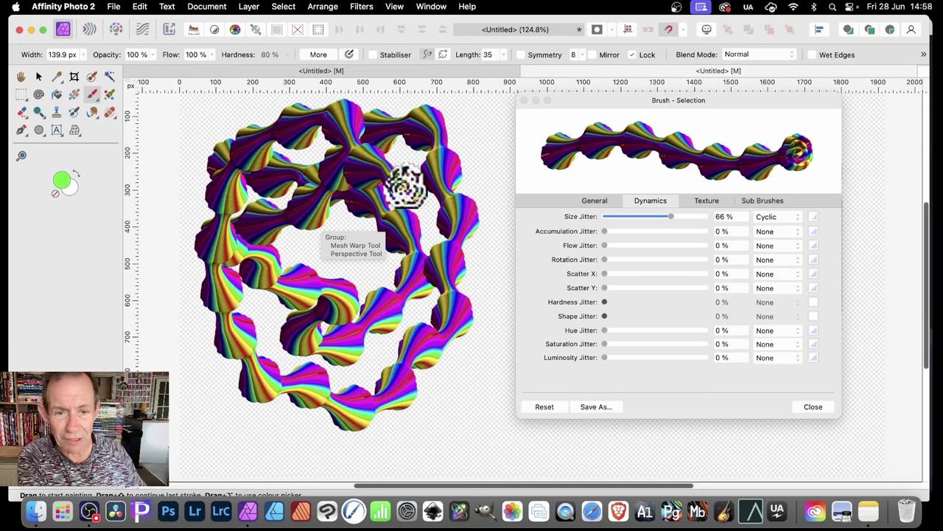
key("super+z")
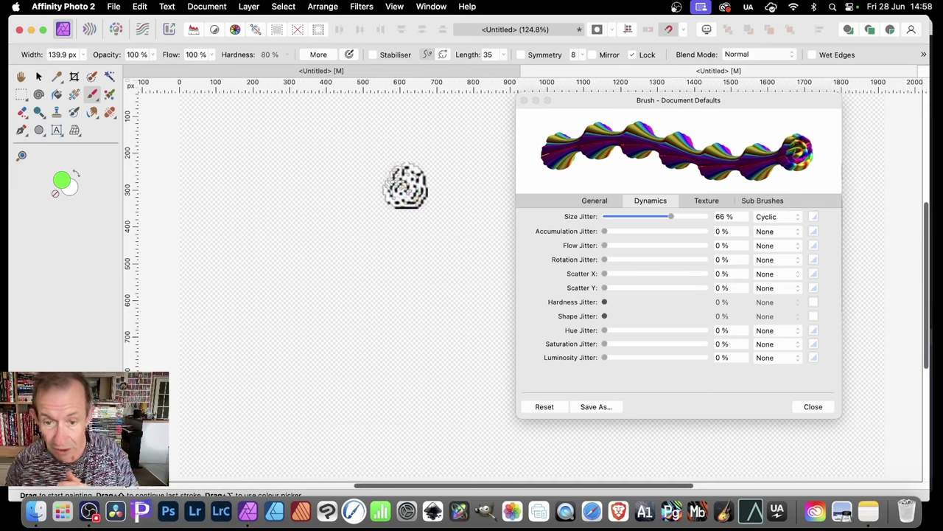
- Set the brush's hue jitter to 100% with the Cyclic controller, and bend its response curve upward
left_click_drag(623, 333, 748, 341)
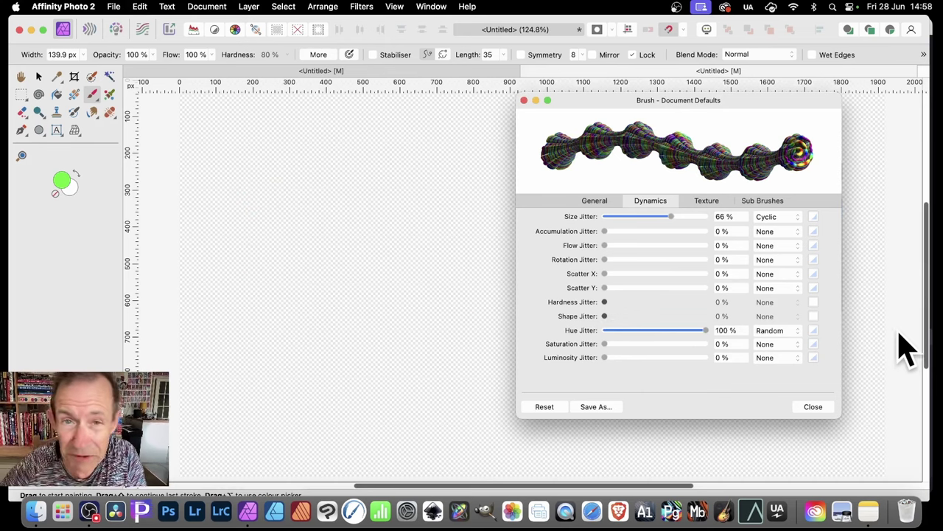
left_click(787, 334)
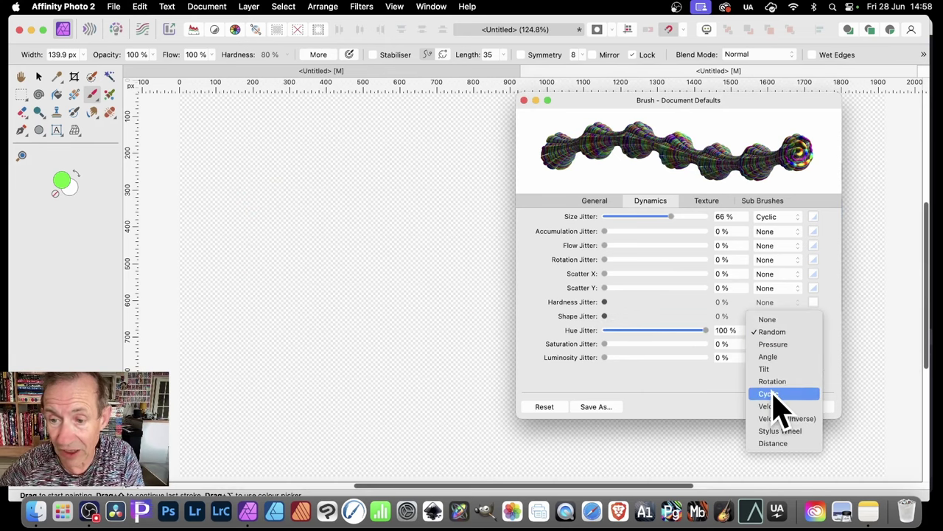
left_click(773, 395)
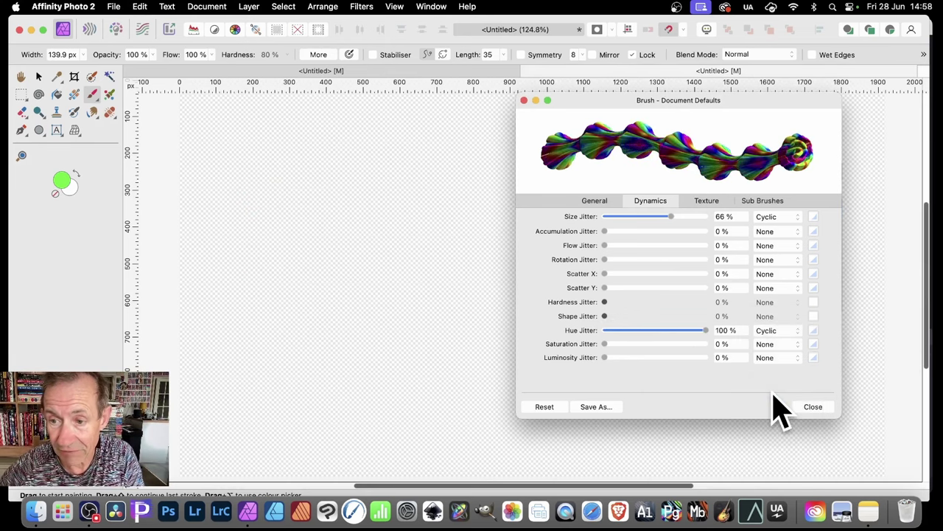
left_click(813, 330)
left_click_drag(842, 228, 882, 164)
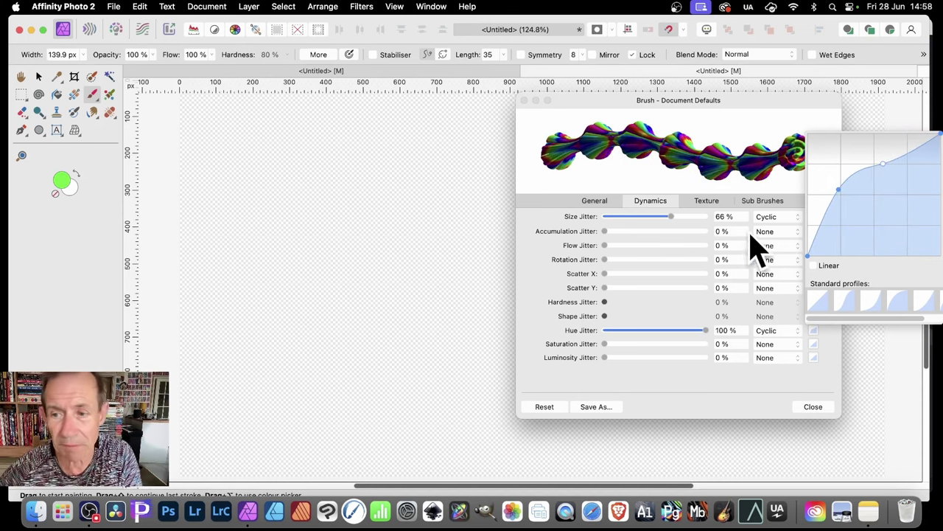
left_click(798, 212)
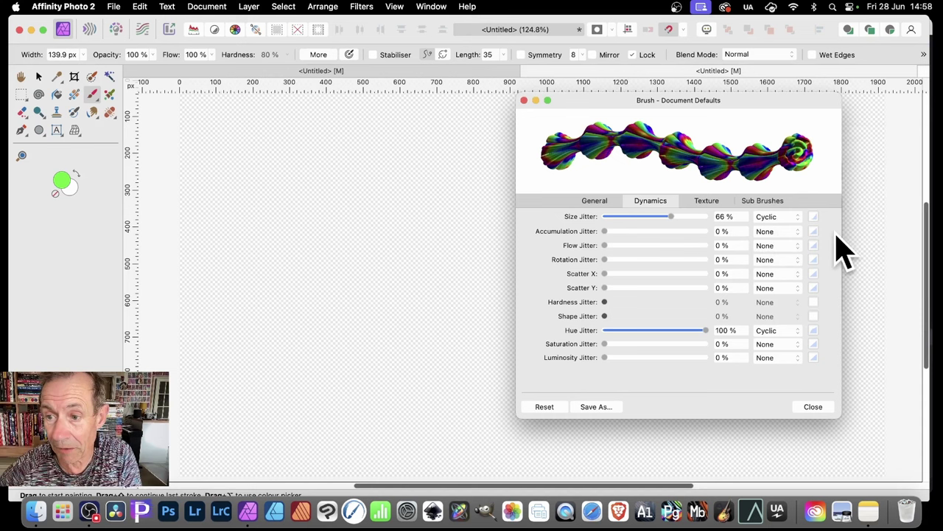
- Reshape the size jitter's response curve with a sharp peak near its low end
left_click(813, 217)
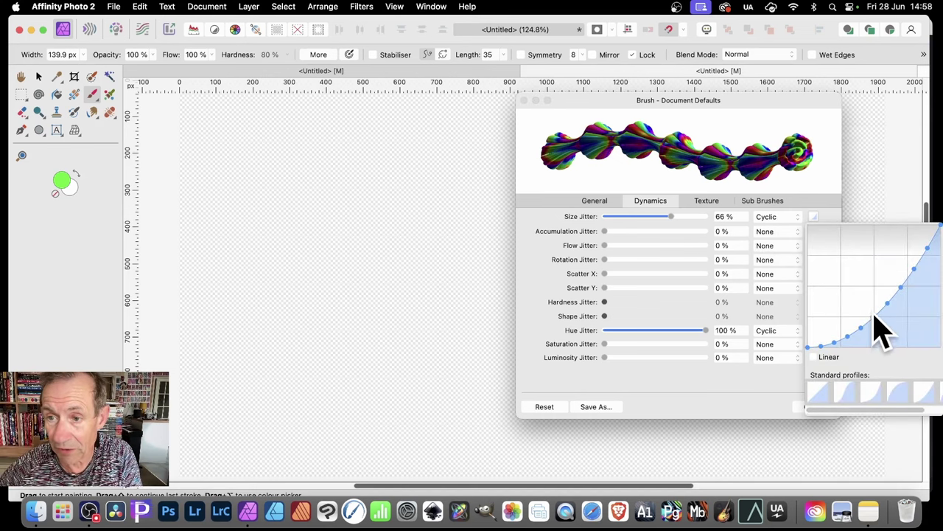
mouse_move(876, 318)
left_mouse_down()
mouse_move(867, 307)
mouse_move(872, 318)
mouse_move(831, 313)
mouse_move(832, 304)
left_mouse_up()
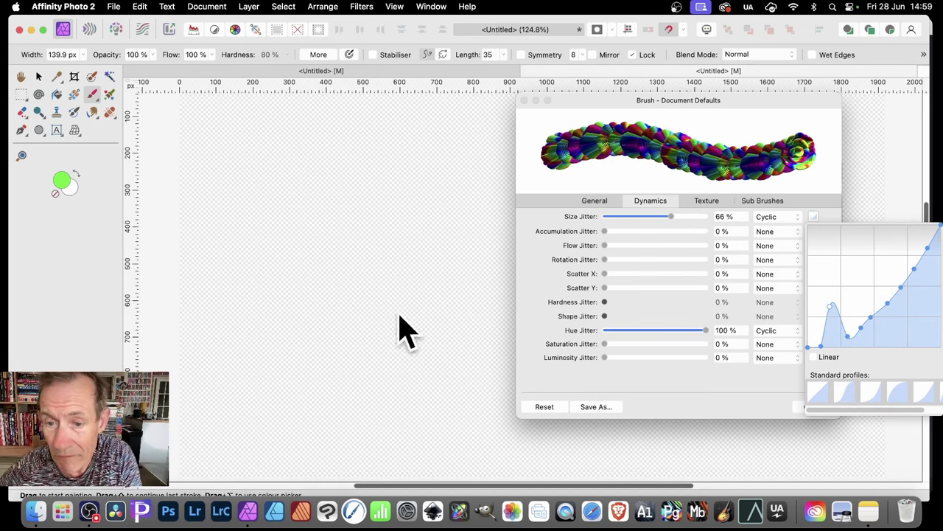
left_click(632, 312)
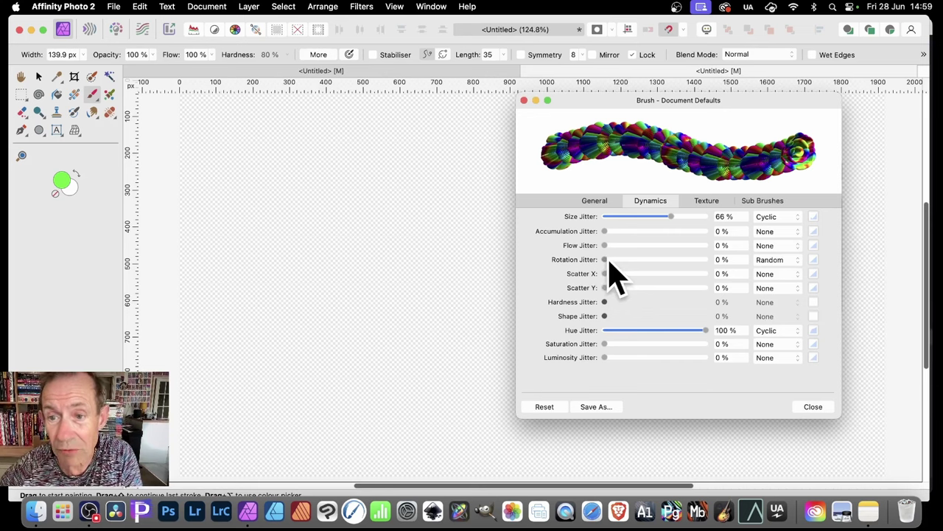
- Set the brush's rotation jitter to 100% with the Cyclic controller
left_click_drag(606, 260, 722, 271)
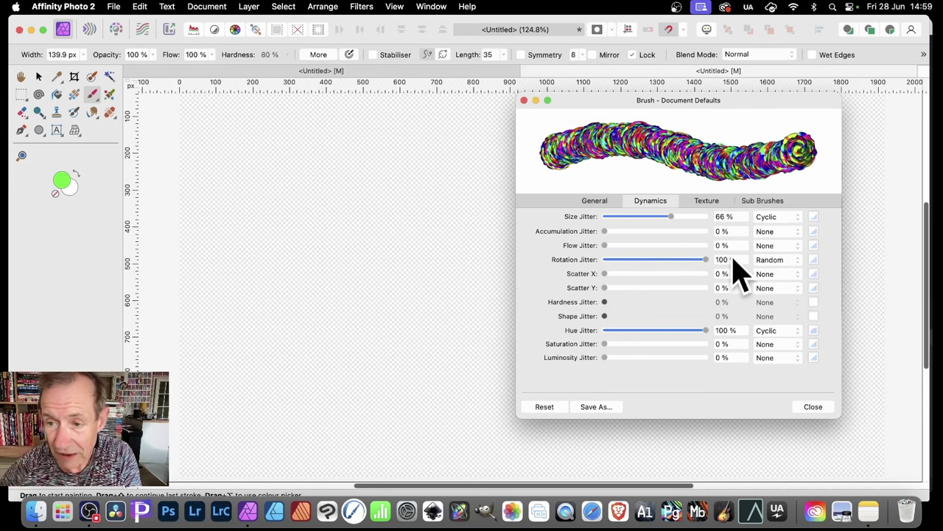
left_click(777, 260)
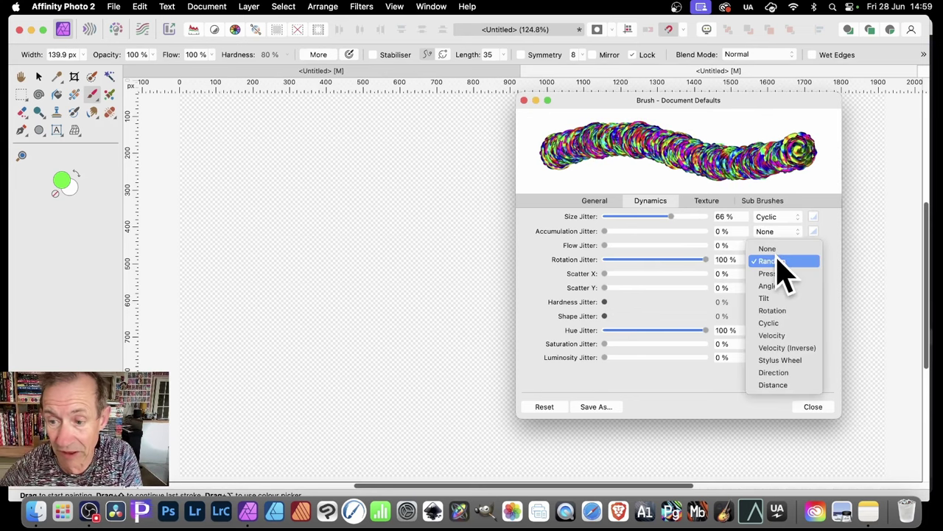
left_click(789, 326)
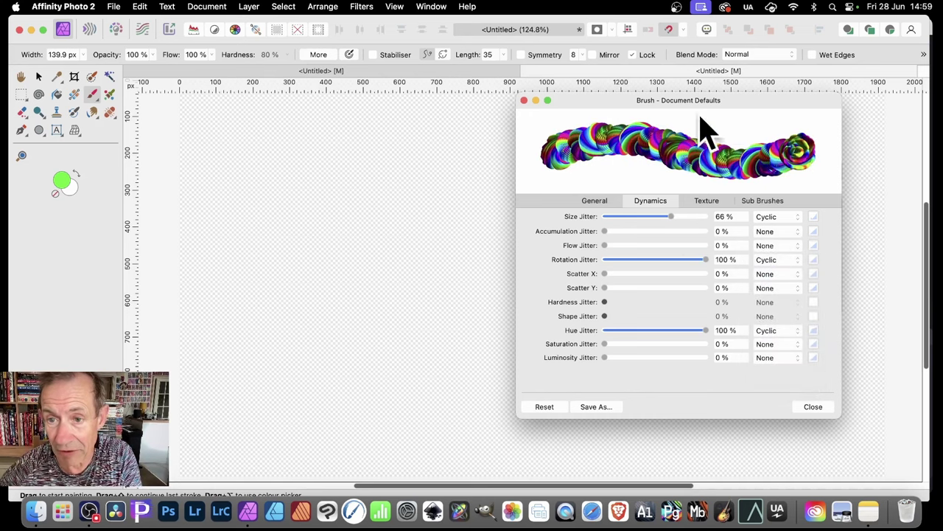
- Reshape the rotation jitter's response curve into a hump followed by a dip, and paint a winding stroke on the canvas
left_click(814, 261)
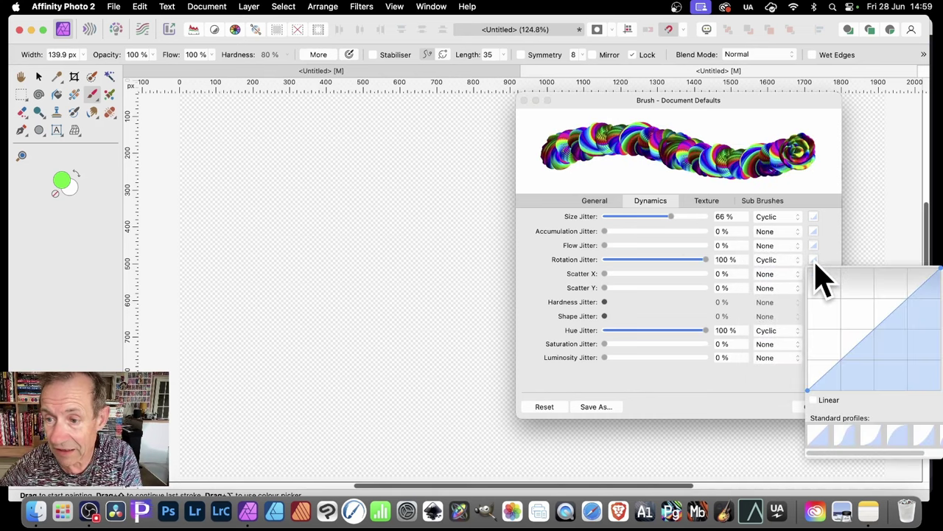
mouse_move(835, 373)
left_mouse_down()
mouse_move(820, 346)
mouse_move(823, 366)
mouse_move(845, 316)
mouse_move(860, 334)
left_mouse_up()
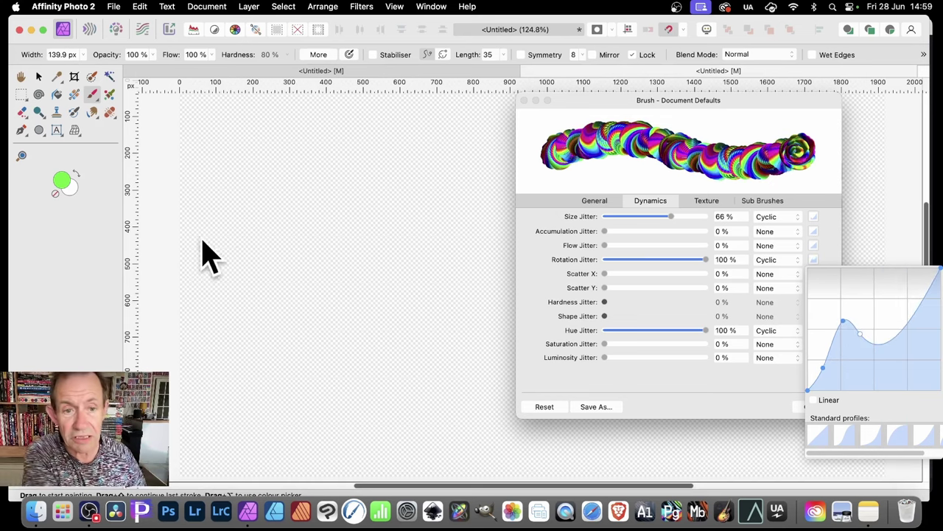
mouse_move(208, 254)
left_mouse_down()
mouse_move(249, 200)
mouse_move(280, 211)
mouse_move(322, 257)
mouse_move(352, 139)
mouse_move(428, 225)
mouse_move(332, 339)
mouse_move(270, 273)
left_mouse_up()
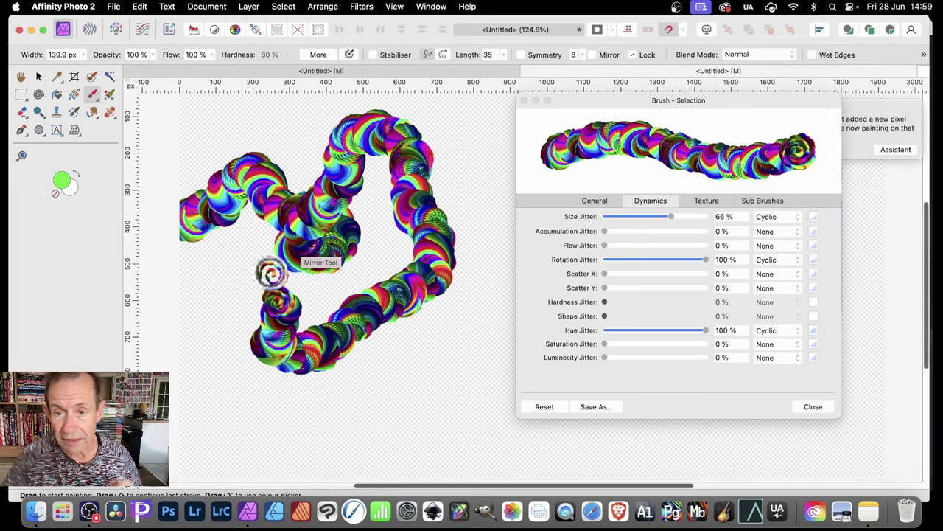
- Increase the brush's size jitter, set its size to 71.8 px, and paint a beaded stroke over the first one
left_click(673, 216)
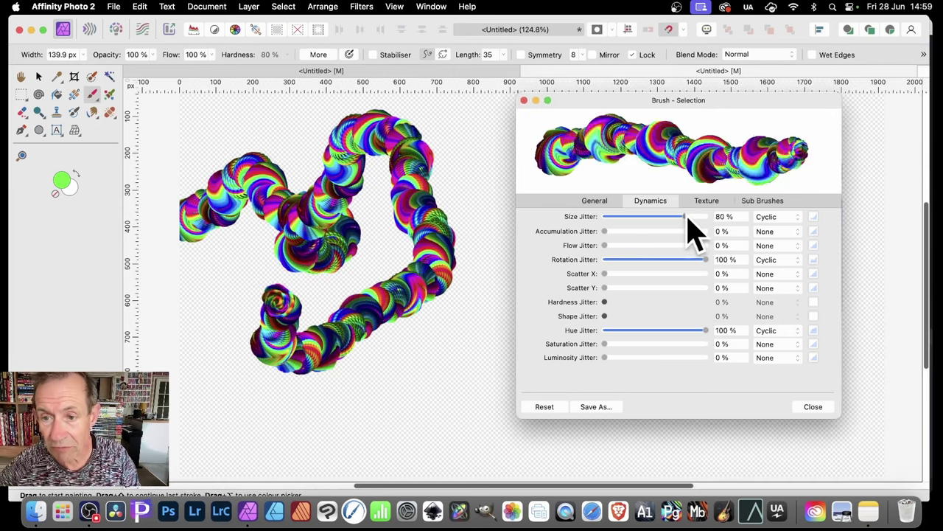
mouse_move(670, 216)
left_mouse_down()
mouse_move(653, 218)
mouse_move(697, 217)
mouse_move(650, 237)
left_mouse_up()
left_click(590, 202)
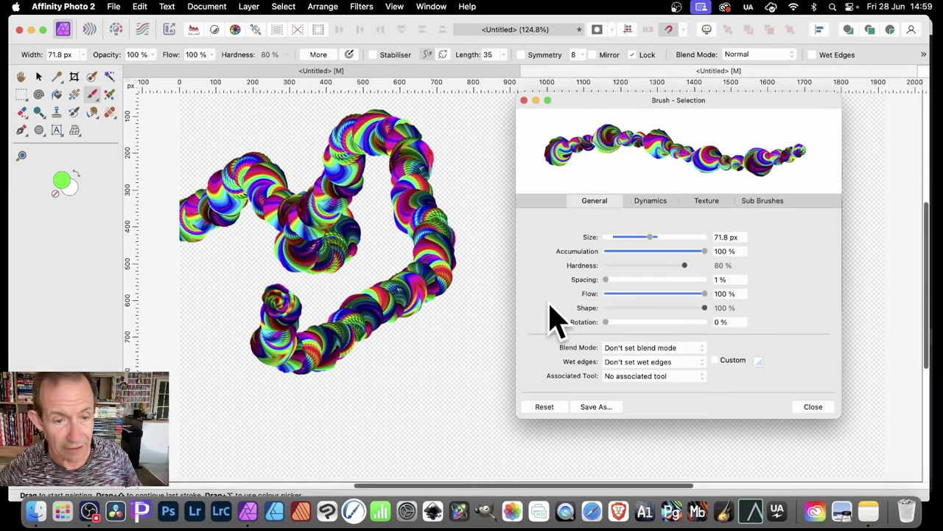
mouse_move(306, 236)
left_mouse_down()
mouse_move(314, 168)
mouse_move(390, 193)
mouse_move(423, 185)
mouse_move(482, 221)
mouse_move(415, 344)
mouse_move(366, 267)
mouse_move(387, 266)
mouse_move(306, 188)
left_mouse_up()
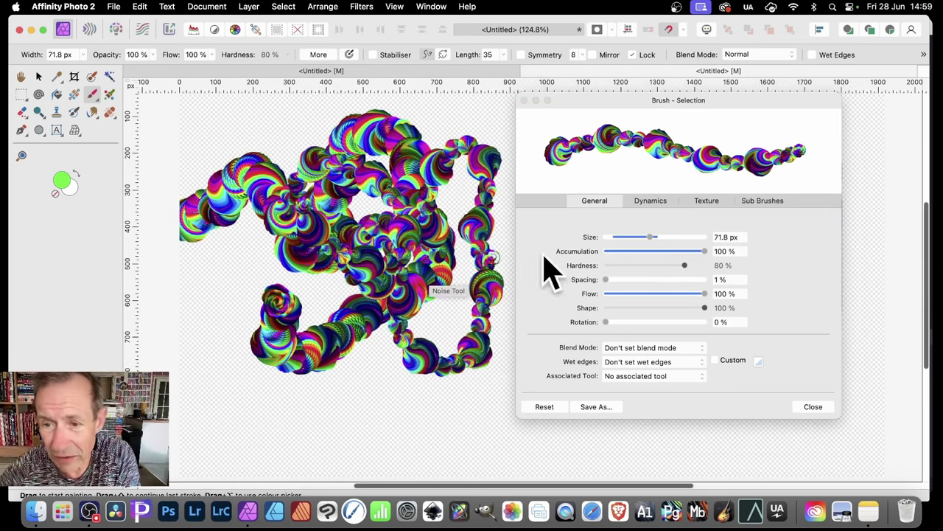
- Set the brush size to 332.4 px, close the brush editor, and fill the canvas with large overlapping strokes
left_click_drag(660, 236, 667, 237)
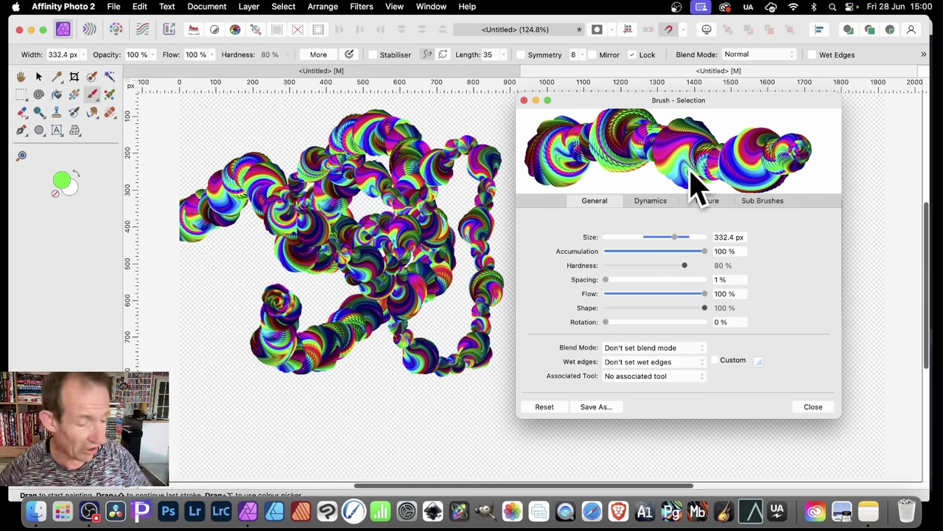
mouse_move(294, 248)
left_mouse_down()
mouse_move(362, 194)
mouse_move(273, 140)
mouse_move(440, 143)
mouse_move(598, 118)
left_mouse_up()
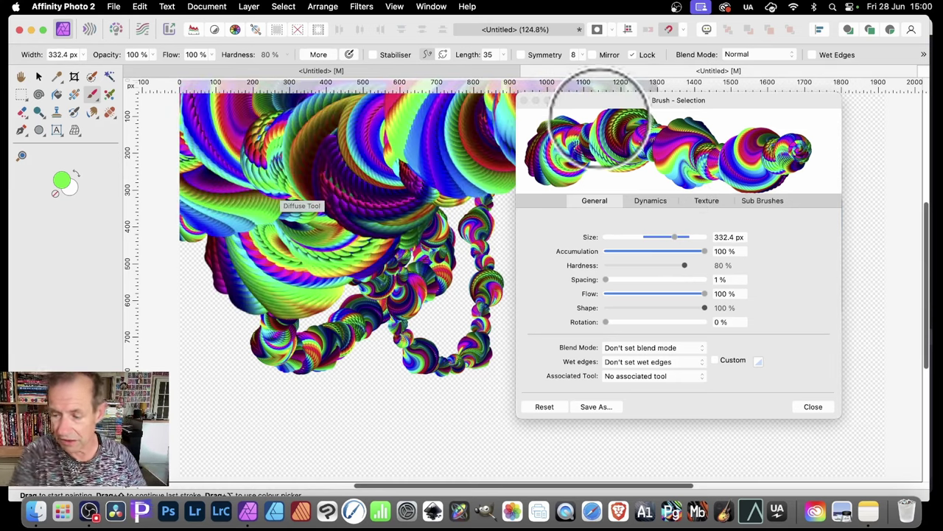
left_click(813, 406)
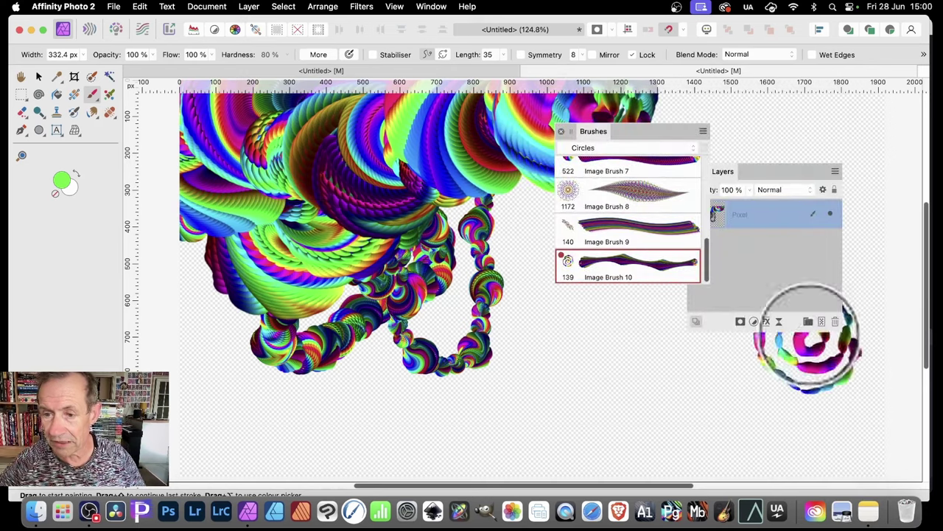
mouse_move(631, 101)
left_mouse_down()
mouse_move(695, 142)
mouse_move(734, 125)
mouse_move(894, 147)
mouse_move(855, 219)
mouse_move(816, 333)
mouse_move(808, 393)
mouse_move(683, 383)
mouse_move(674, 310)
mouse_move(603, 291)
mouse_move(548, 243)
left_mouse_up()
mouse_move(398, 177)
left_mouse_down()
mouse_move(435, 213)
mouse_move(406, 301)
mouse_move(497, 326)
mouse_move(545, 366)
mouse_move(420, 304)
mouse_move(401, 243)
mouse_move(376, 274)
left_mouse_up()
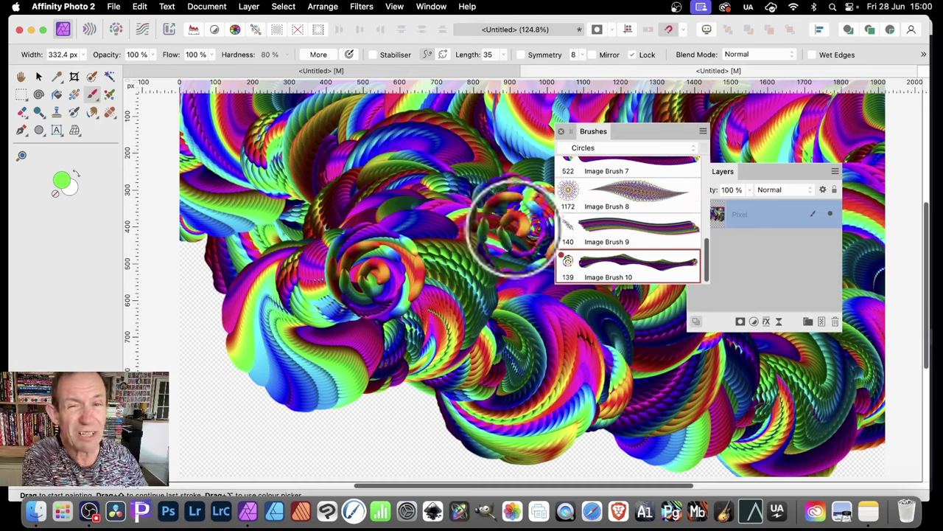
mouse_move(442, 250)
left_mouse_down()
mouse_move(235, 262)
mouse_move(210, 400)
mouse_move(347, 375)
mouse_move(443, 385)
mouse_move(582, 353)
mouse_move(597, 383)
mouse_move(337, 147)
mouse_move(494, 340)
mouse_move(541, 419)
mouse_move(484, 421)
mouse_move(488, 248)
mouse_move(368, 221)
mouse_move(395, 151)
mouse_move(494, 137)
mouse_move(727, 148)
mouse_move(817, 295)
mouse_move(819, 387)
mouse_move(798, 410)
mouse_move(502, 395)
mouse_move(337, 221)
mouse_move(377, 177)
left_mouse_up()
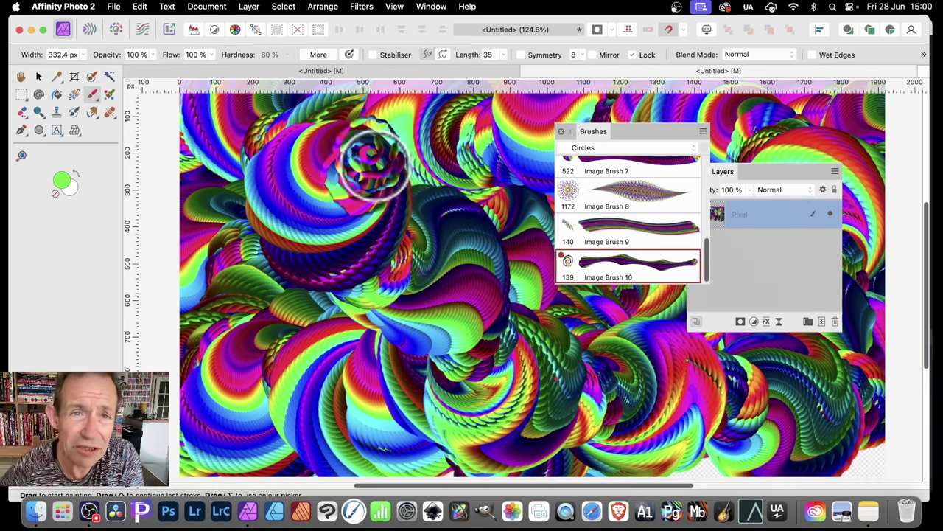
left_click_drag(373, 159, 356, 103)
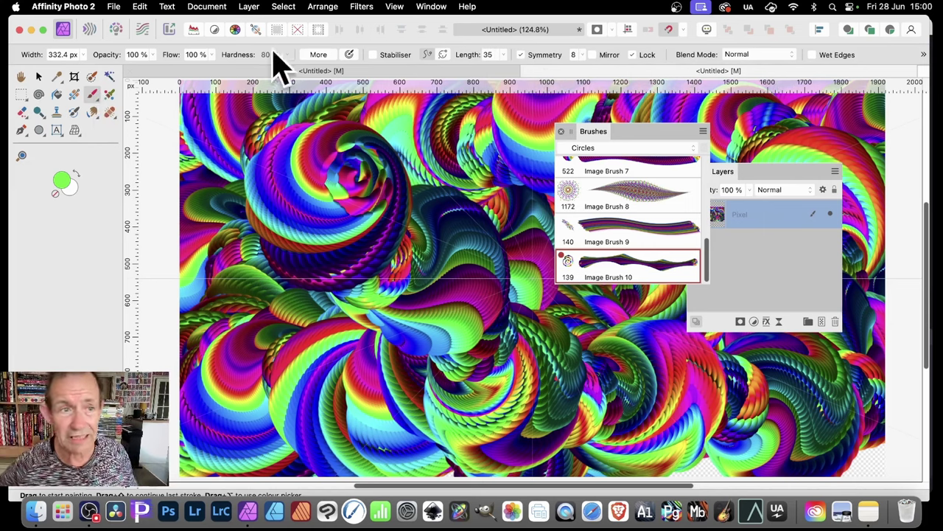
- Set the brush width to 90 px and, with 8-way symmetry on, paint a dense rosette pattern around the canvas centre
left_click(84, 56)
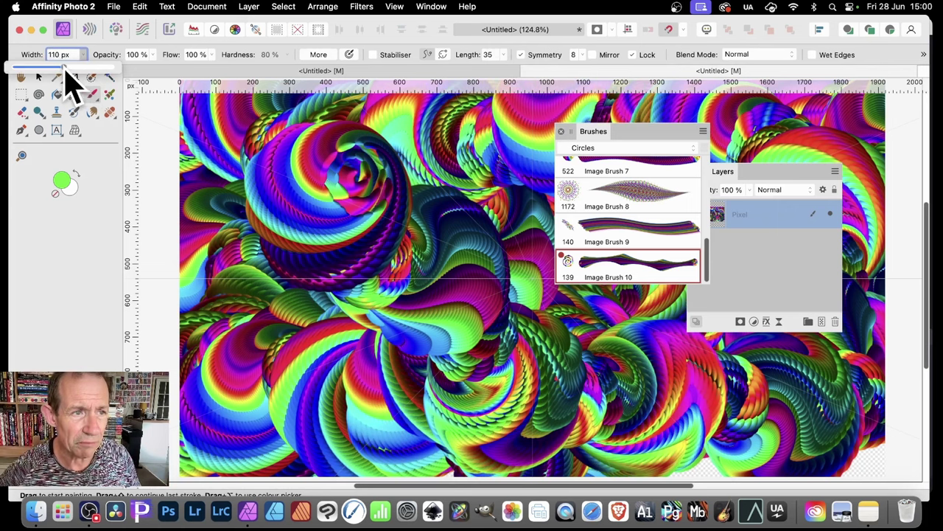
mouse_move(313, 333)
left_mouse_down()
mouse_move(331, 353)
mouse_move(319, 297)
mouse_move(329, 305)
mouse_move(332, 222)
mouse_move(379, 177)
left_mouse_up()
key("super+z")
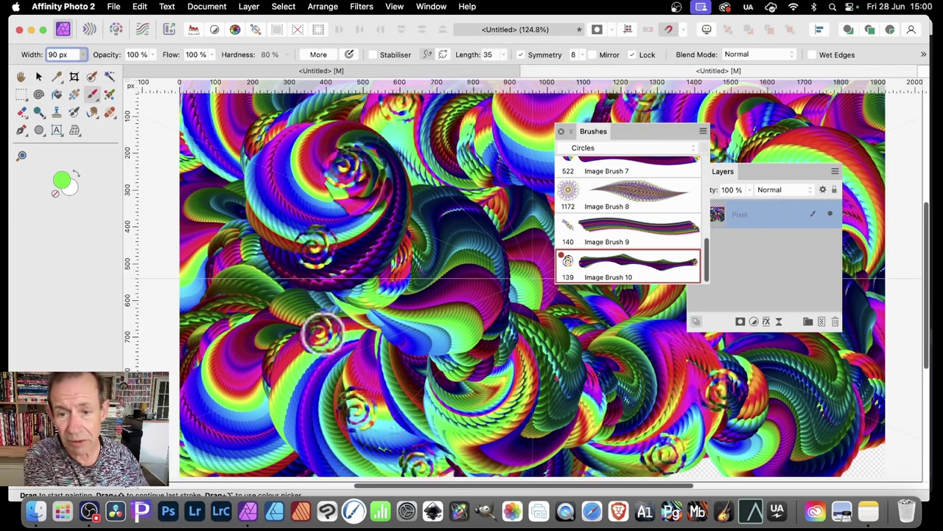
mouse_move(442, 309)
left_mouse_down()
mouse_move(474, 284)
mouse_move(495, 294)
mouse_move(523, 283)
mouse_move(438, 210)
mouse_move(361, 187)
mouse_move(358, 159)
mouse_move(273, 177)
mouse_move(280, 133)
mouse_move(252, 152)
mouse_move(269, 165)
mouse_move(299, 137)
mouse_move(270, 120)
mouse_move(238, 143)
mouse_move(228, 96)
mouse_move(247, 188)
mouse_move(457, 254)
mouse_move(542, 257)
left_mouse_up()
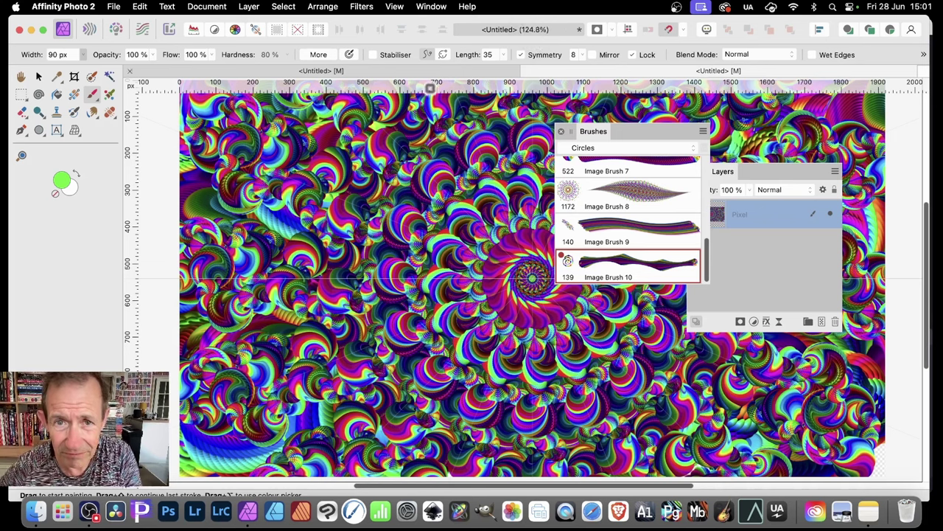
- Try the Distort Mirror filter on the painted rosette layer with 4 mirrors
left_click(362, 9)
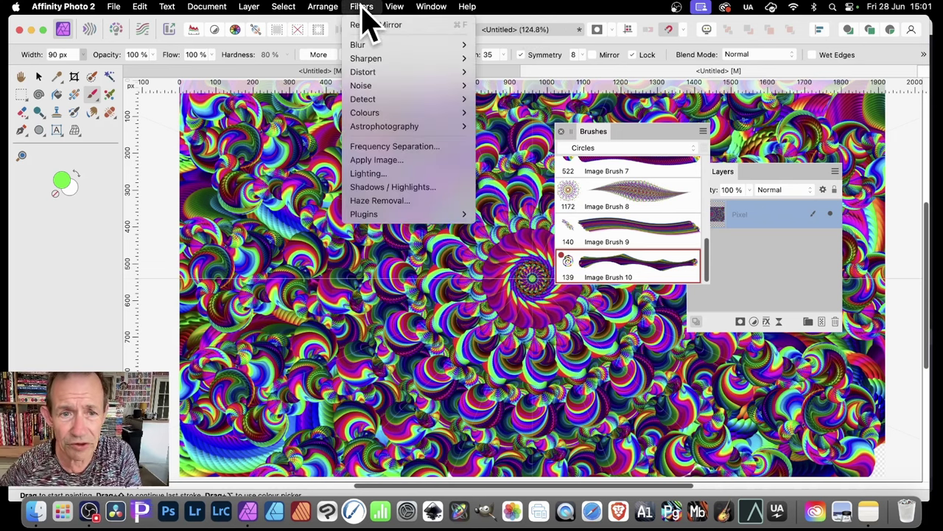
mouse_move(369, 68)
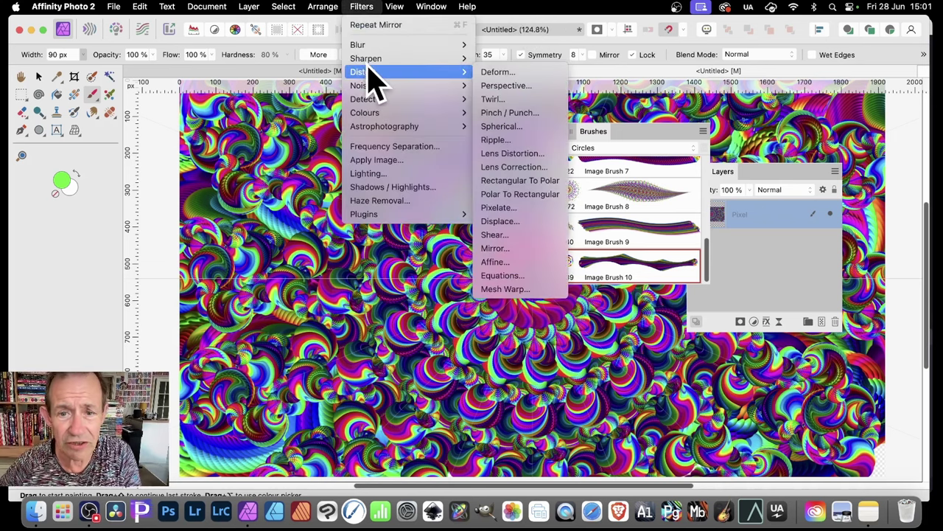
left_click(518, 249)
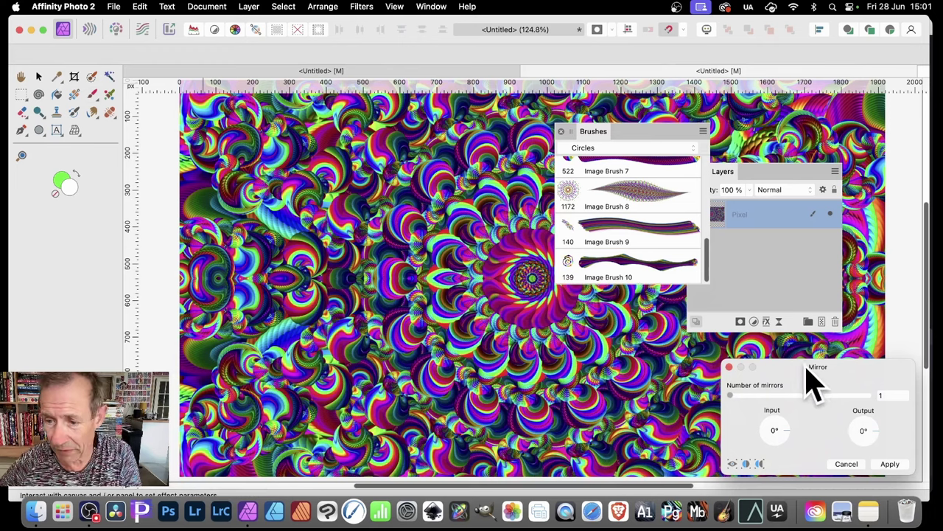
mouse_move(810, 380)
left_mouse_down()
mouse_move(472, 181)
mouse_move(655, 158)
mouse_move(653, 166)
left_mouse_up()
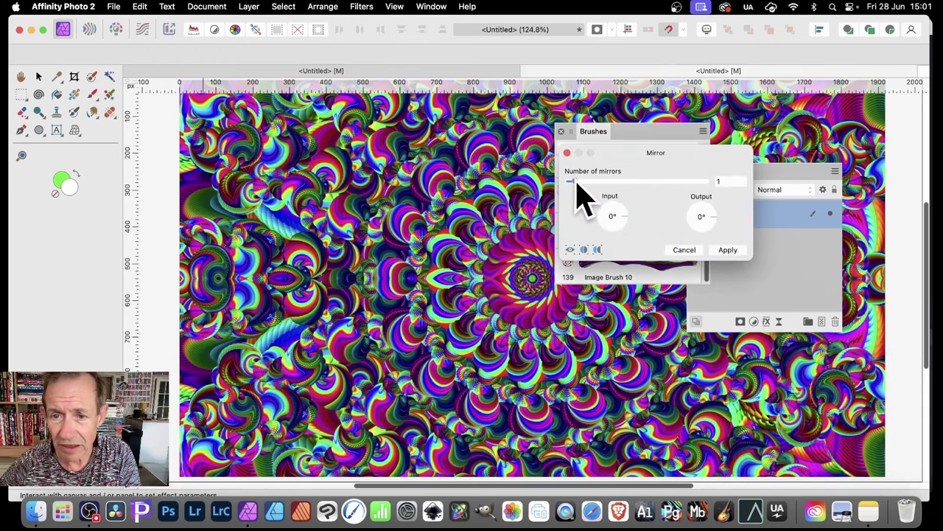
left_click_drag(577, 184, 598, 182)
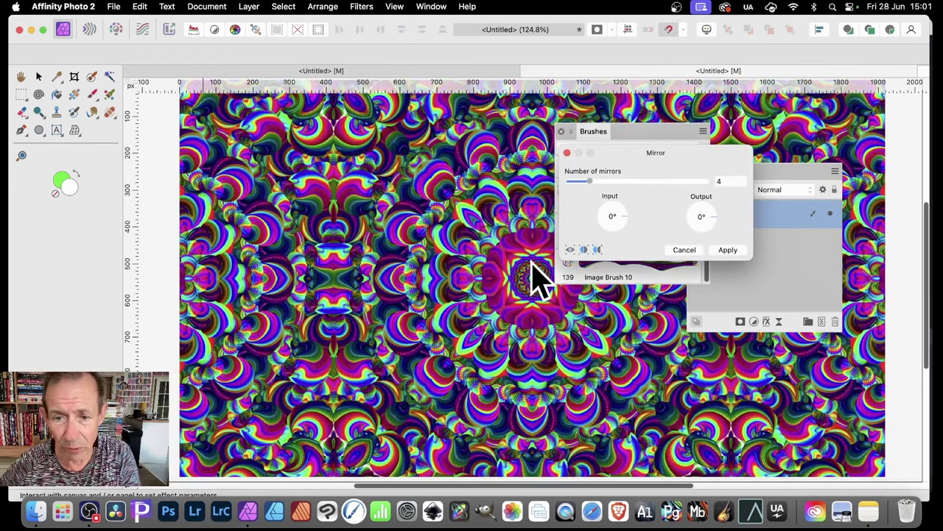
mouse_move(653, 137)
left_mouse_down()
mouse_move(727, 142)
mouse_move(685, 158)
mouse_move(675, 148)
left_mouse_up()
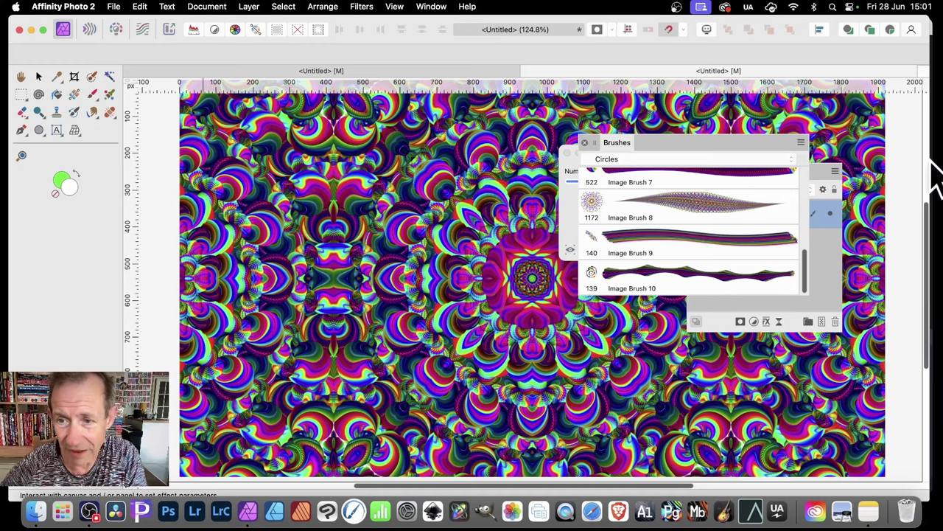
- Delete the painted rosette artwork from the canvas and bring up the first brushes of the Circles category
left_click(824, 280)
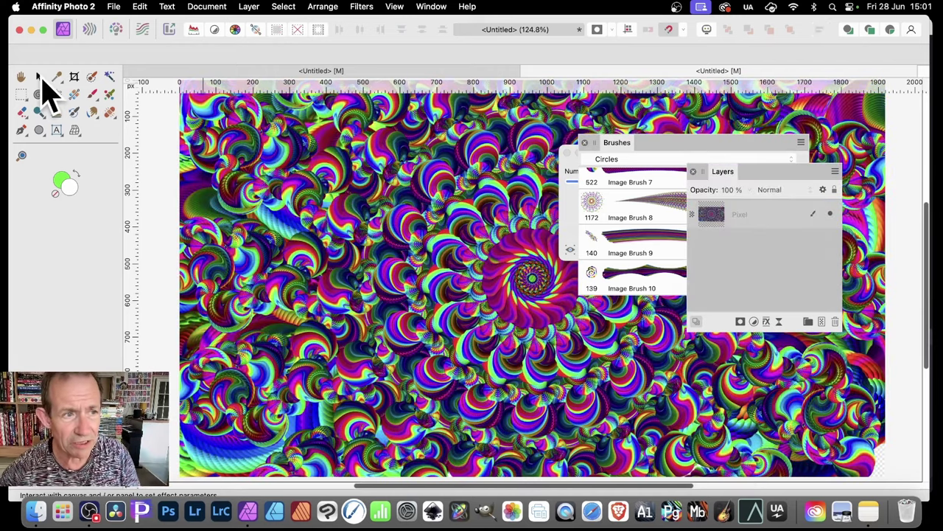
left_click(38, 77)
left_click(428, 214)
key("Delete")
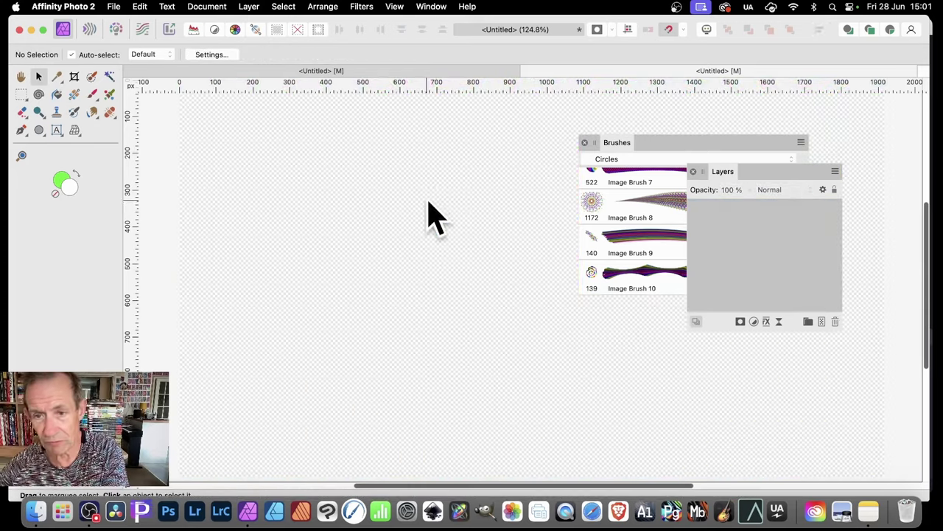
left_click(689, 143)
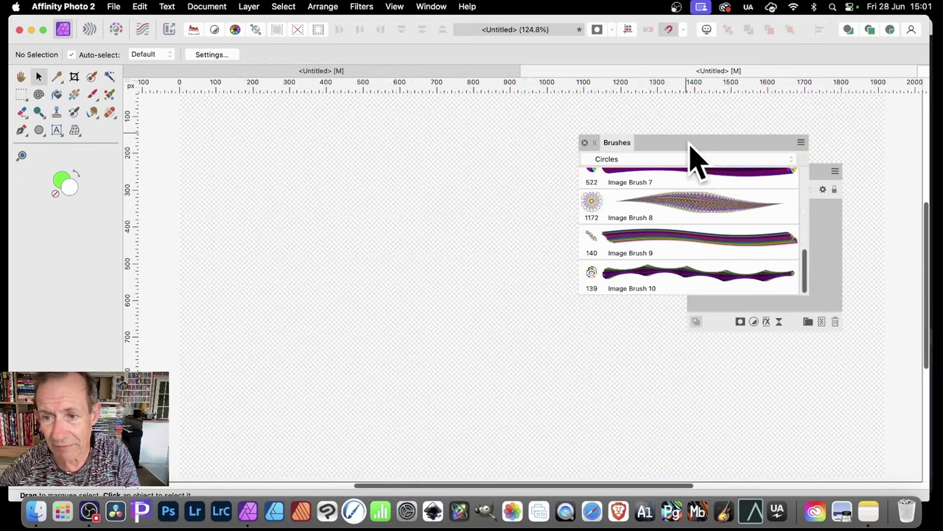
mouse_move(802, 268)
left_mouse_down()
mouse_move(804, 197)
mouse_move(791, 173)
left_mouse_up()
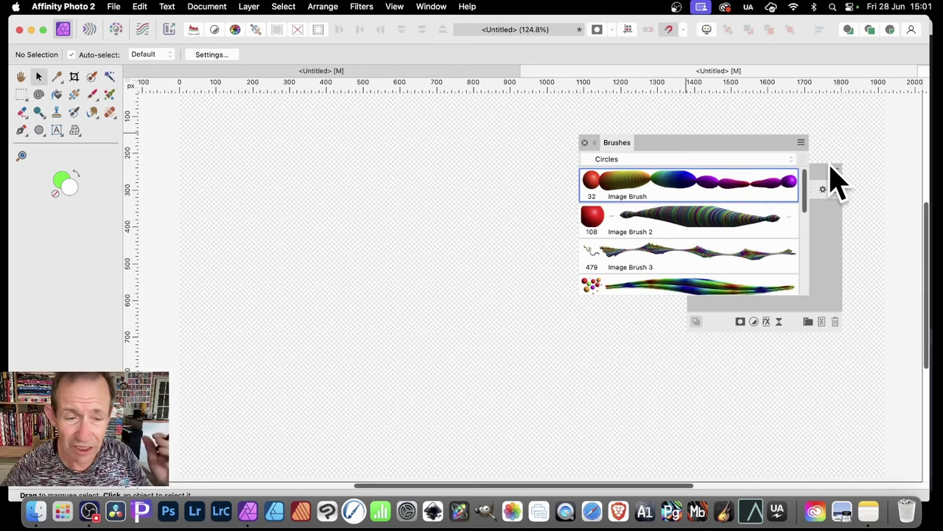
- Draw a circle about 224 px across in the upper-left part of the canvas and fill it with red FF0000
left_click(39, 130)
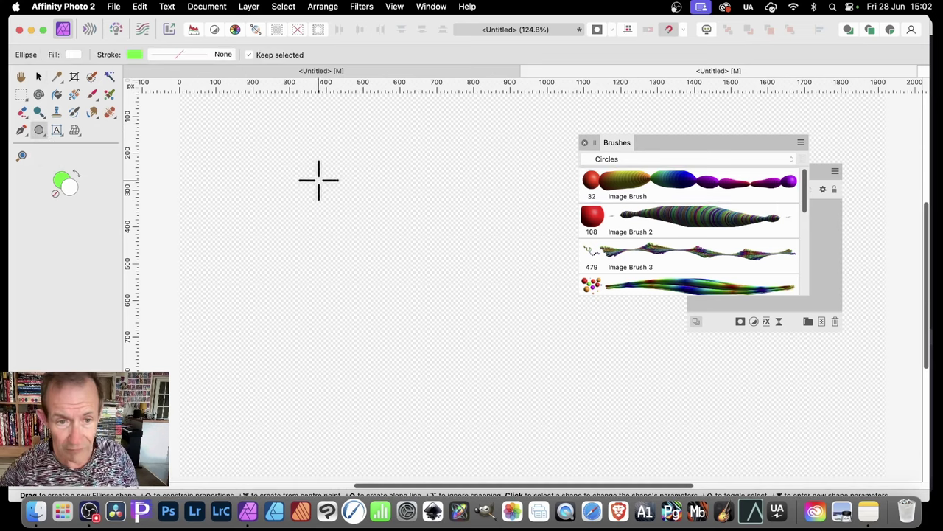
left_click_drag(318, 180, 401, 262)
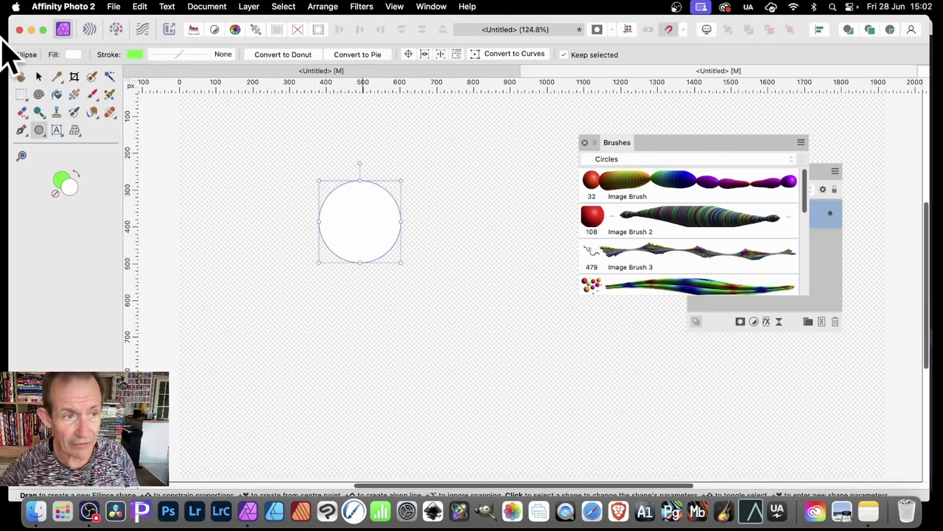
left_click(73, 55)
left_click(181, 146)
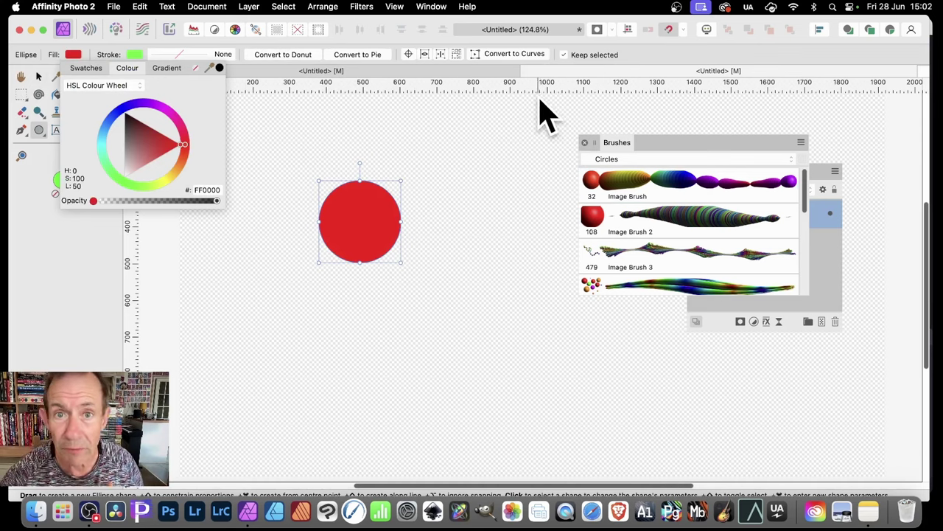
left_click(617, 63)
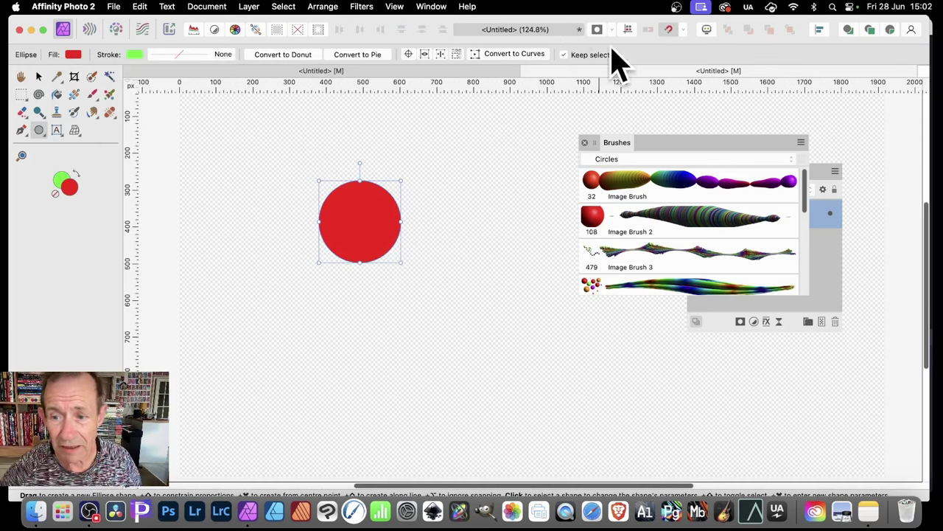
- Apply a 3D layer effect with a 100 px radius to the red circle so it looks like a sphere
left_click(824, 188)
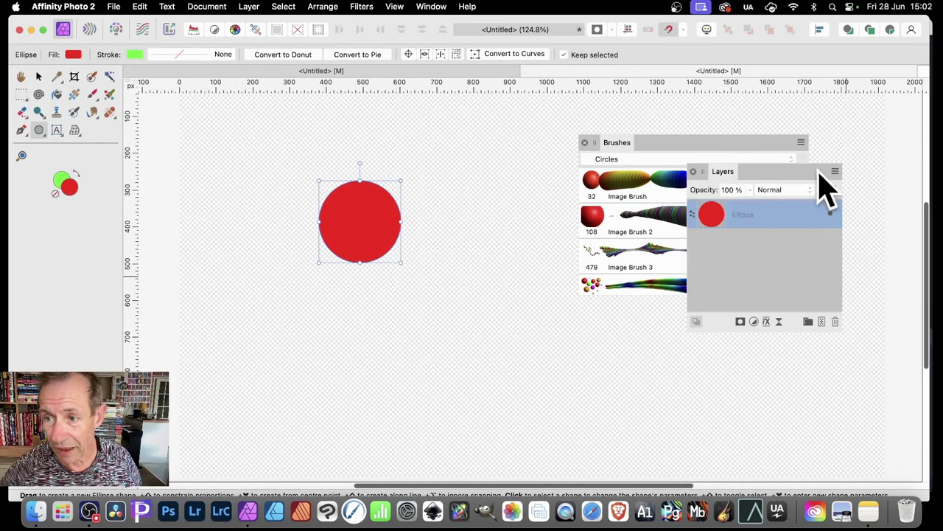
left_click(767, 323)
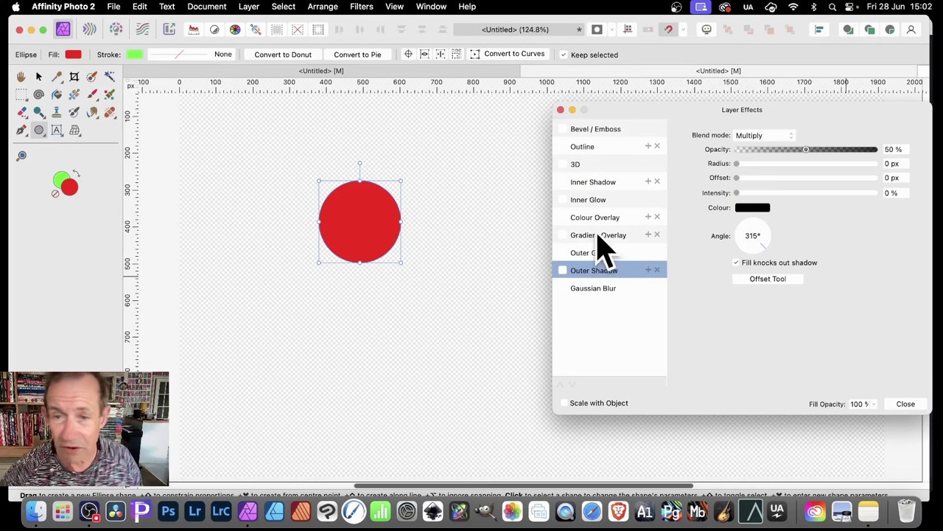
left_click(564, 164)
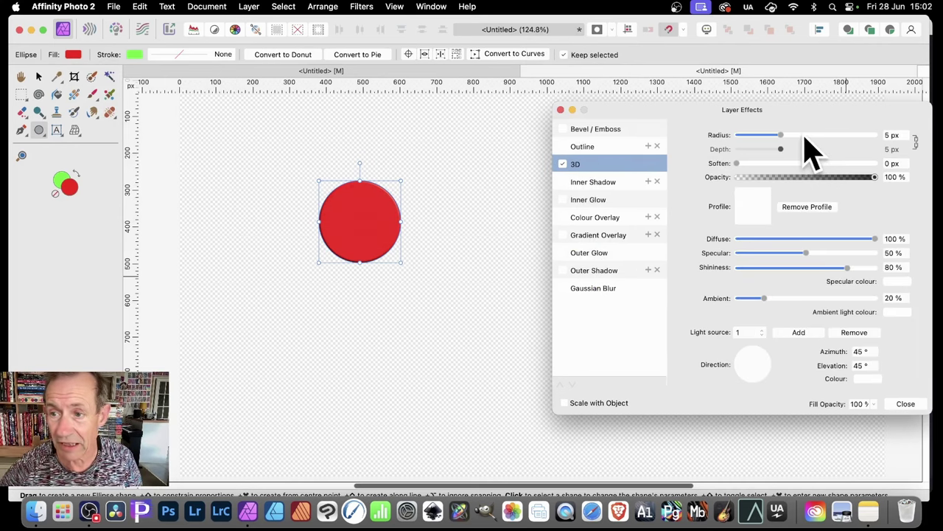
left_click_drag(806, 136, 928, 132)
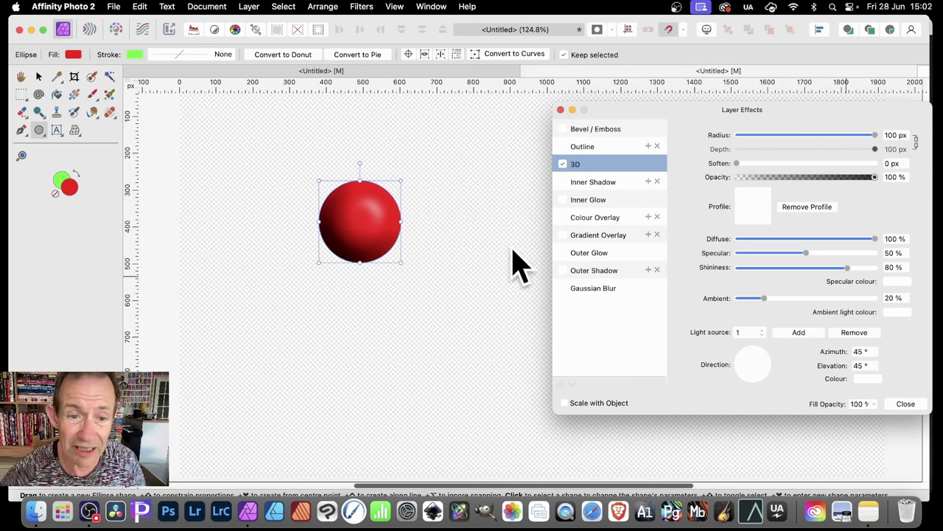
left_click(906, 404)
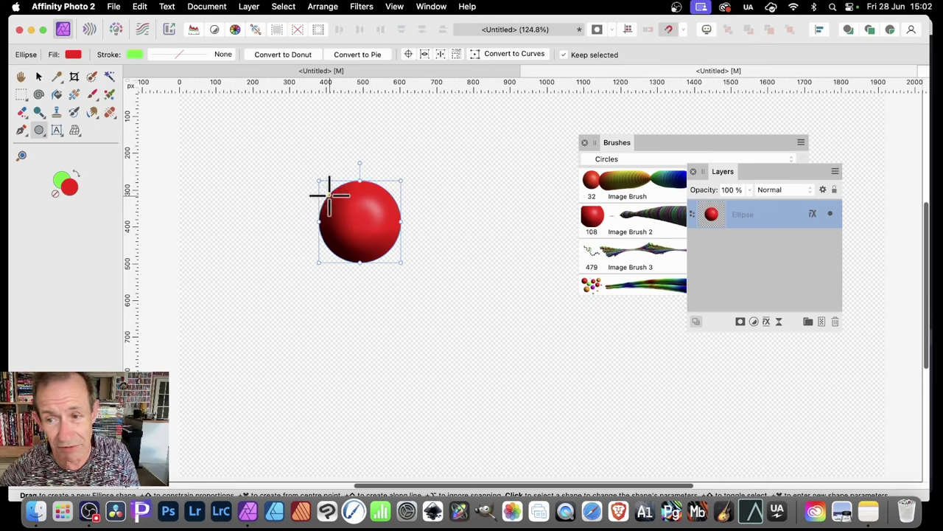
- Rasterise the red sphere's layer without preserving its layer FX
right_click(751, 215)
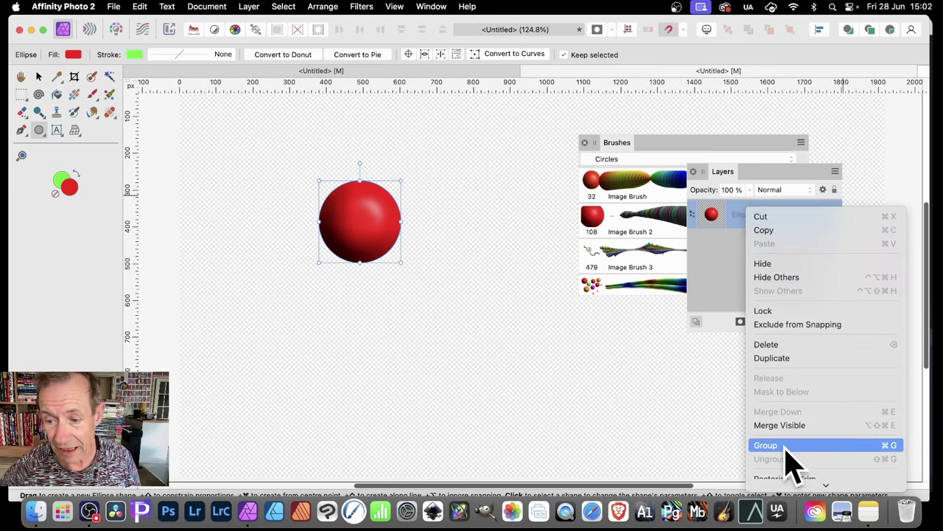
scroll(785, 456, "down", 3)
left_click(793, 310)
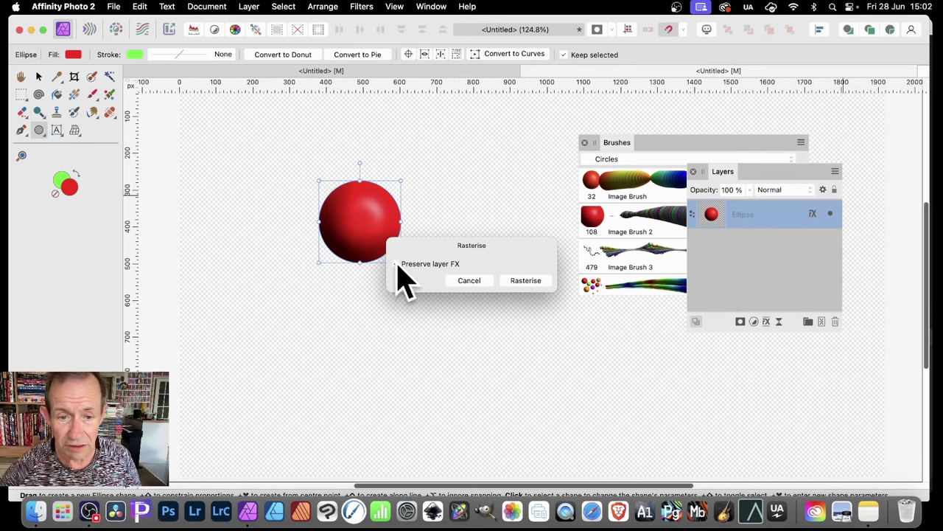
left_click(522, 280)
- Create a new brush from the red sphere selection in the Circles category, and delete the sphere from the canvas
left_click(695, 146)
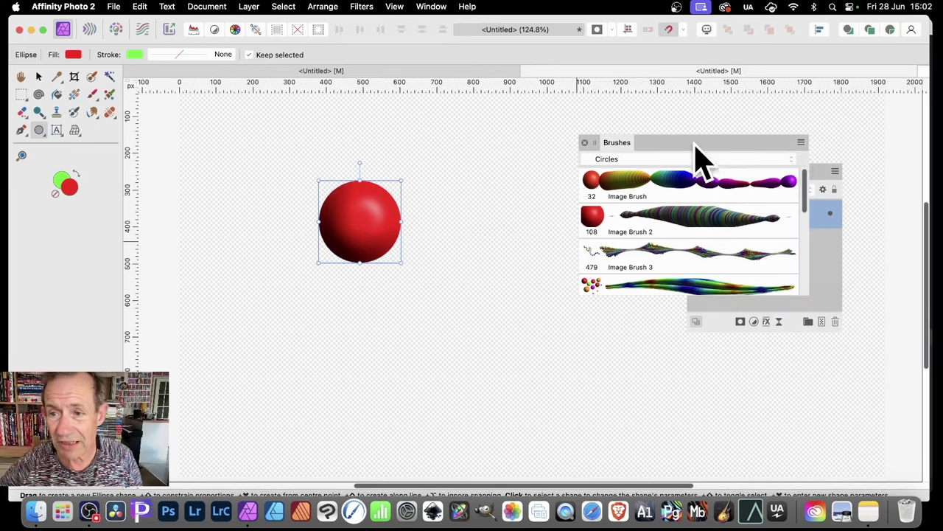
left_click(801, 142)
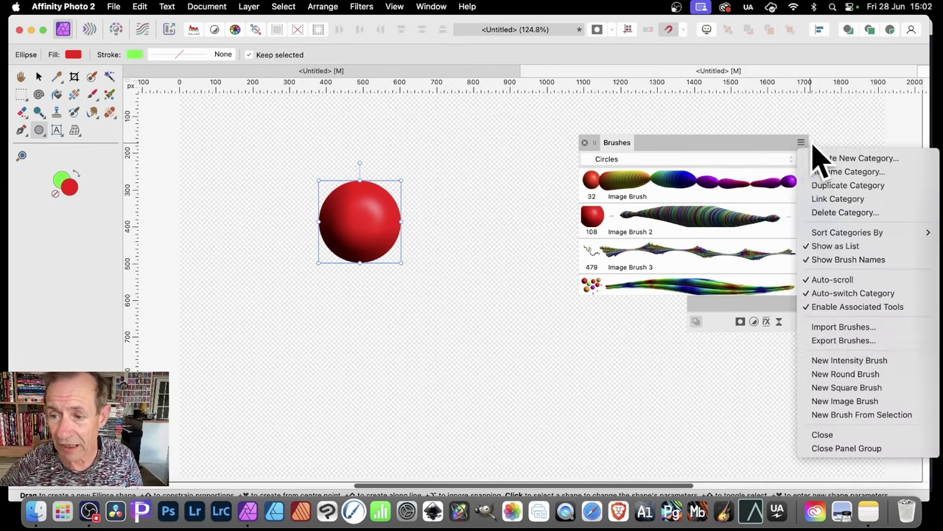
left_click(840, 415)
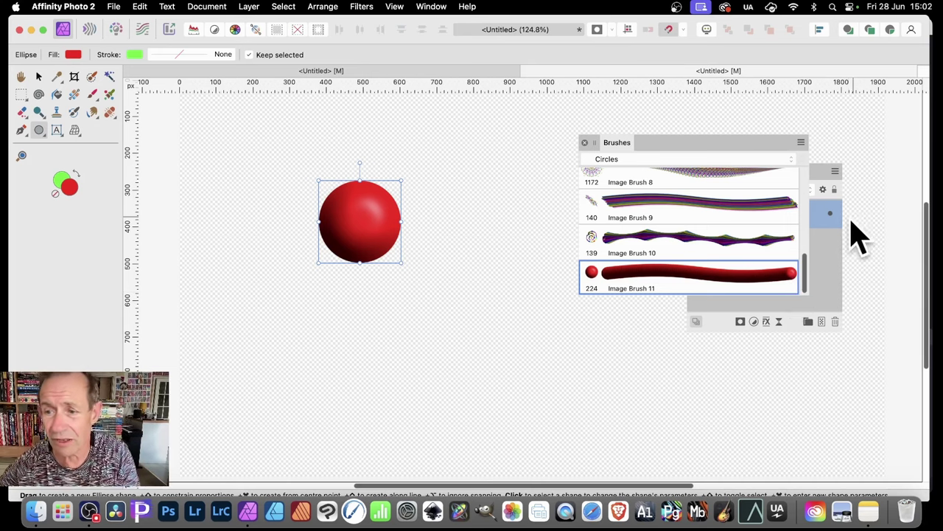
key("Delete")
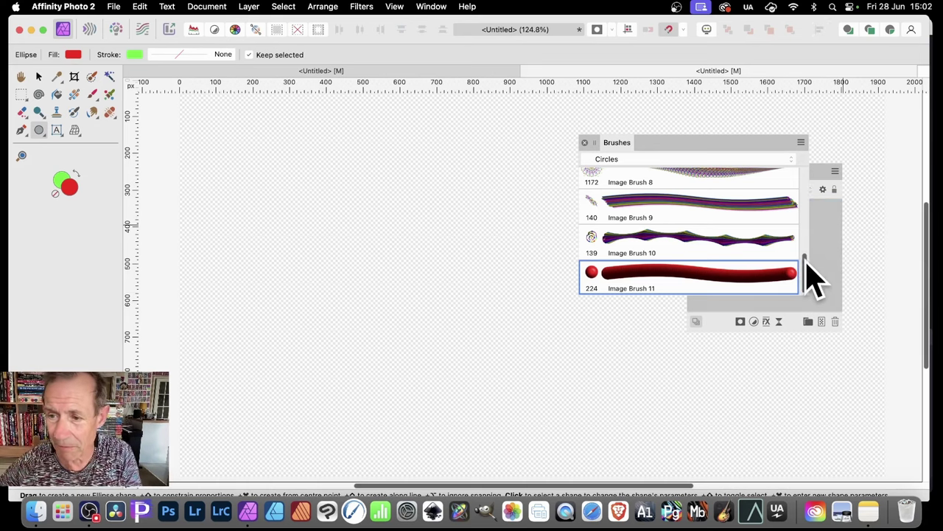
- Choose the first Image Brush in the Circles category for the Paint Brush, turn symmetry off, and set the width to 16 px
left_click_drag(806, 264, 811, 172)
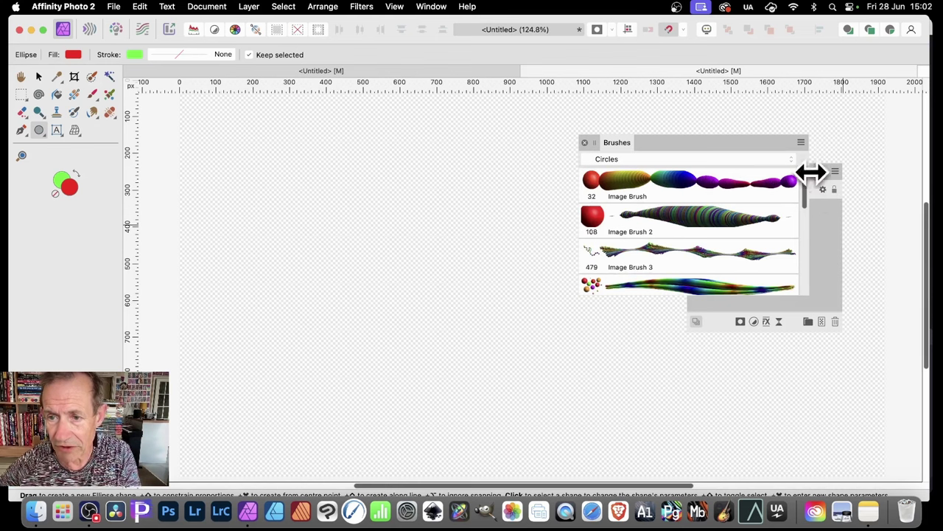
left_click(693, 193)
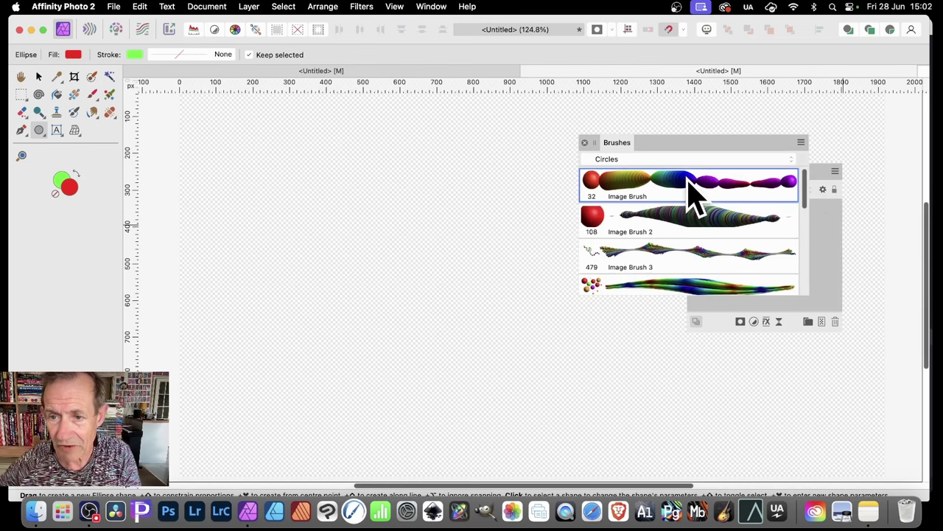
left_click(99, 107)
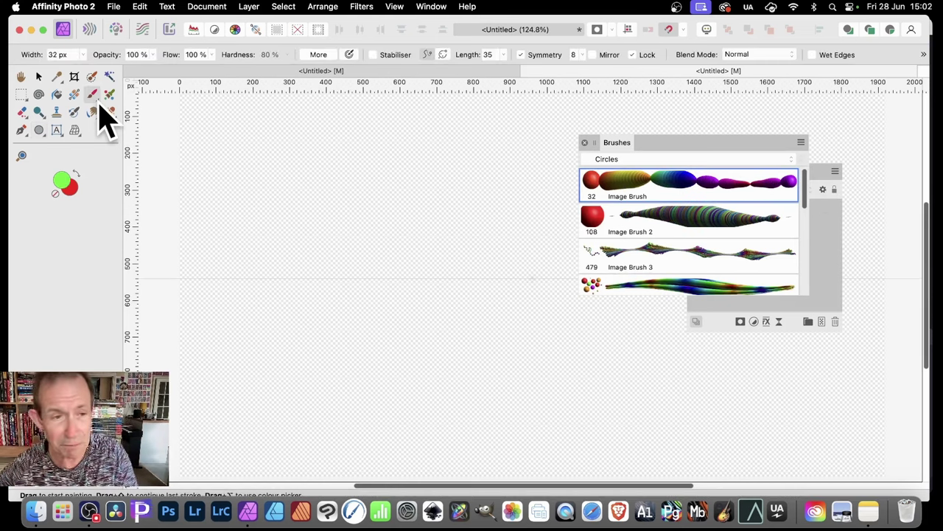
left_click(522, 55)
left_click(83, 54)
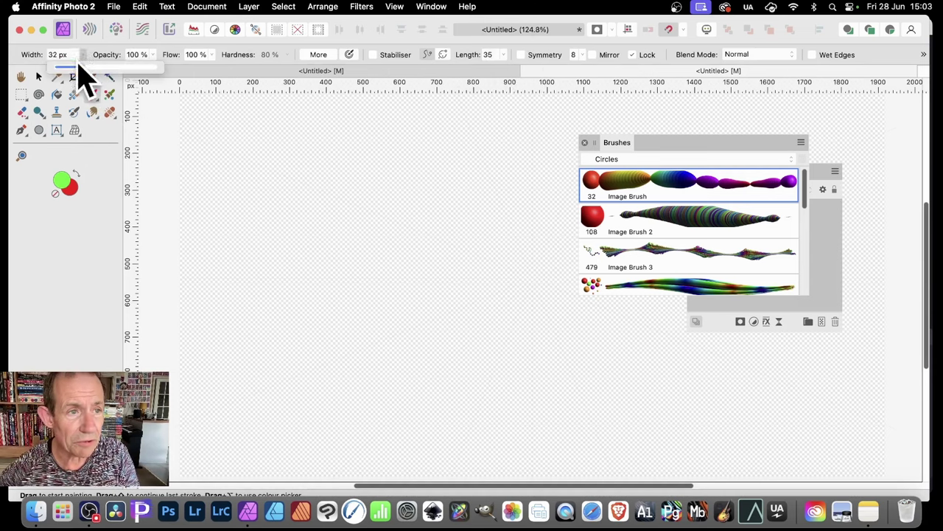
left_click_drag(79, 69, 81, 68)
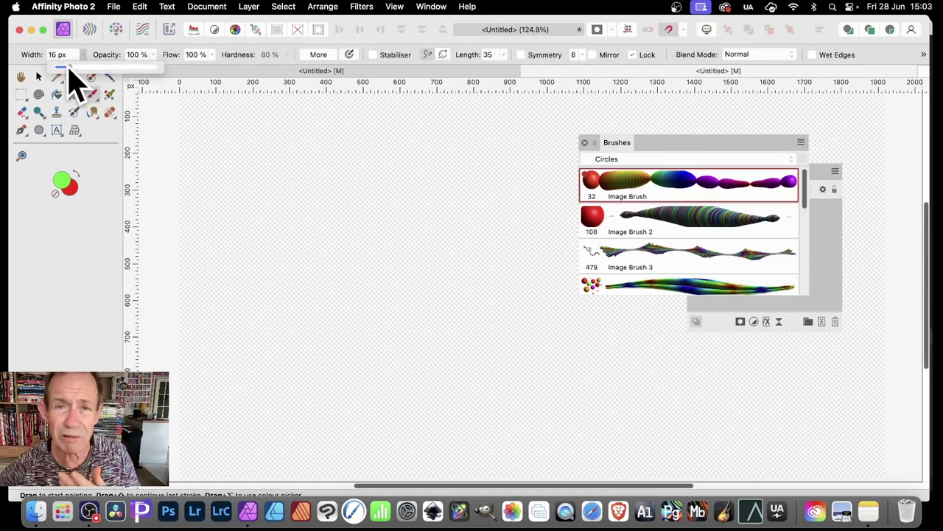
- Paint multicoloured beaded strokes radiating outwards from the middle of the canvas to form a loose starburst
left_click(441, 258)
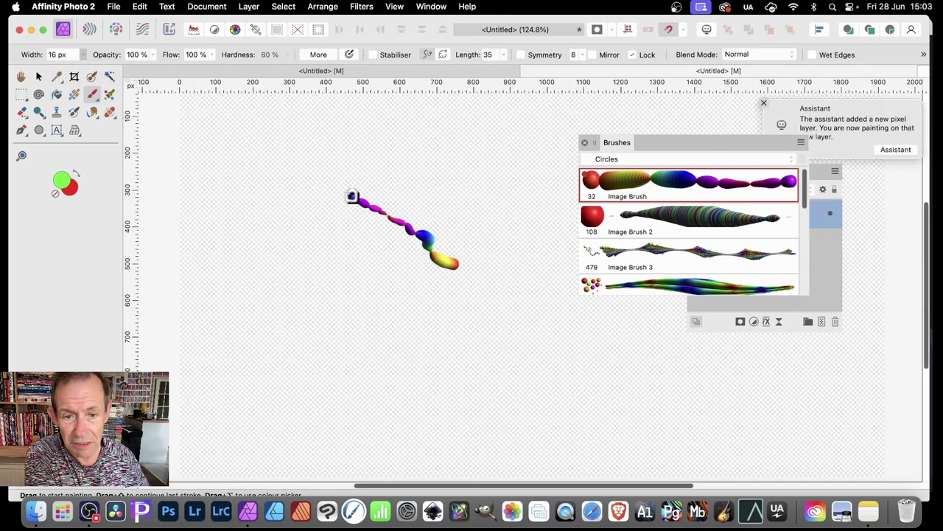
left_click_drag(353, 197, 340, 187)
left_click_drag(402, 249, 303, 201)
mouse_move(432, 278)
left_mouse_down()
mouse_move(382, 270)
mouse_move(295, 230)
left_mouse_up()
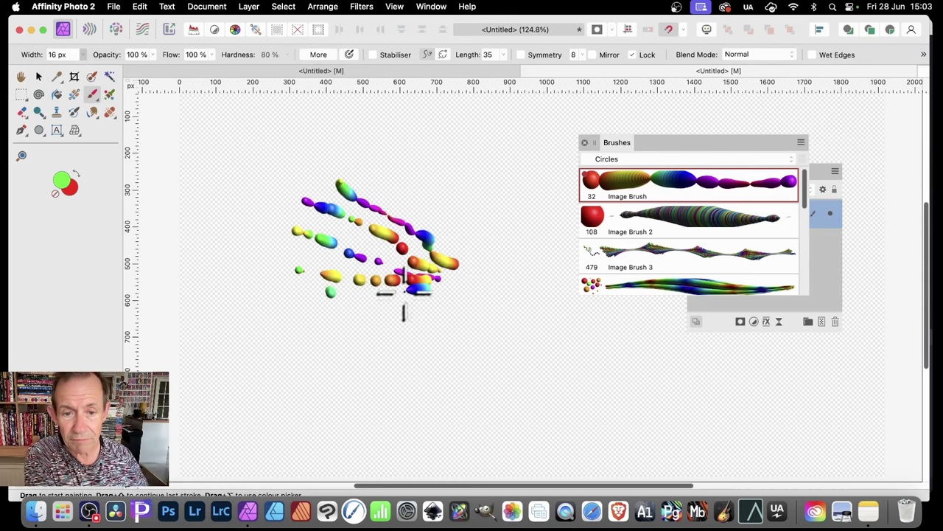
mouse_move(403, 294)
left_mouse_down()
mouse_move(305, 327)
mouse_move(313, 328)
left_mouse_up()
left_click_drag(451, 281, 352, 375)
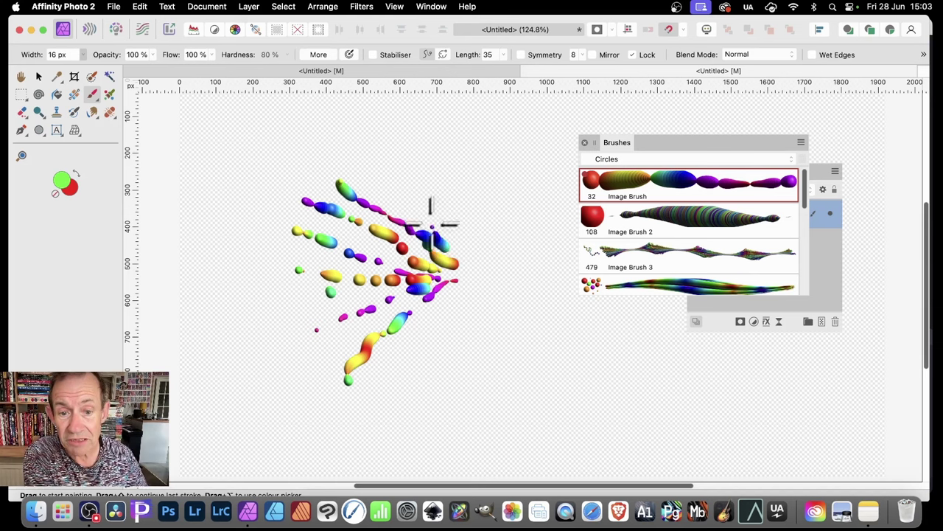
mouse_move(432, 225)
left_mouse_down()
mouse_move(364, 161)
mouse_move(460, 238)
mouse_move(471, 262)
mouse_move(422, 180)
left_mouse_up()
left_click_drag(402, 145, 389, 130)
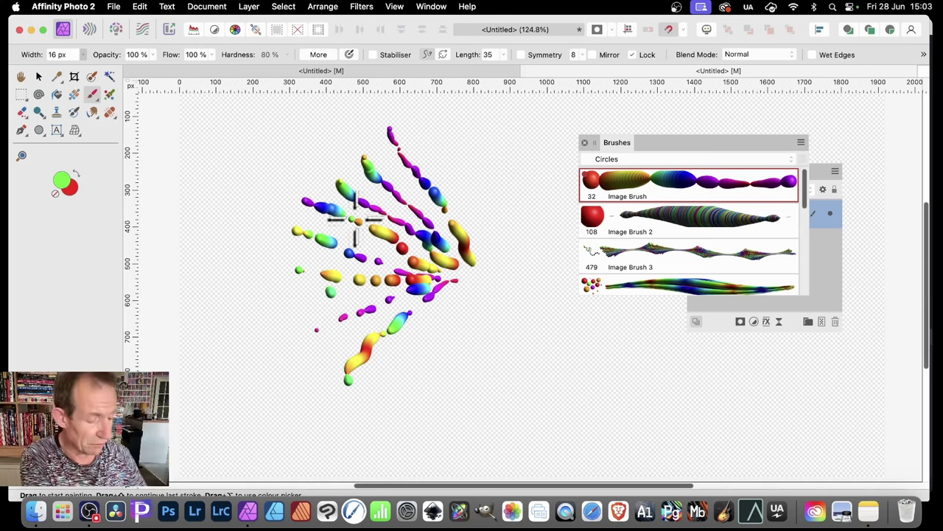
mouse_move(512, 225)
left_mouse_down()
mouse_move(490, 273)
mouse_move(465, 143)
left_mouse_up()
mouse_move(505, 268)
left_mouse_down()
mouse_move(507, 240)
mouse_move(540, 195)
left_mouse_up()
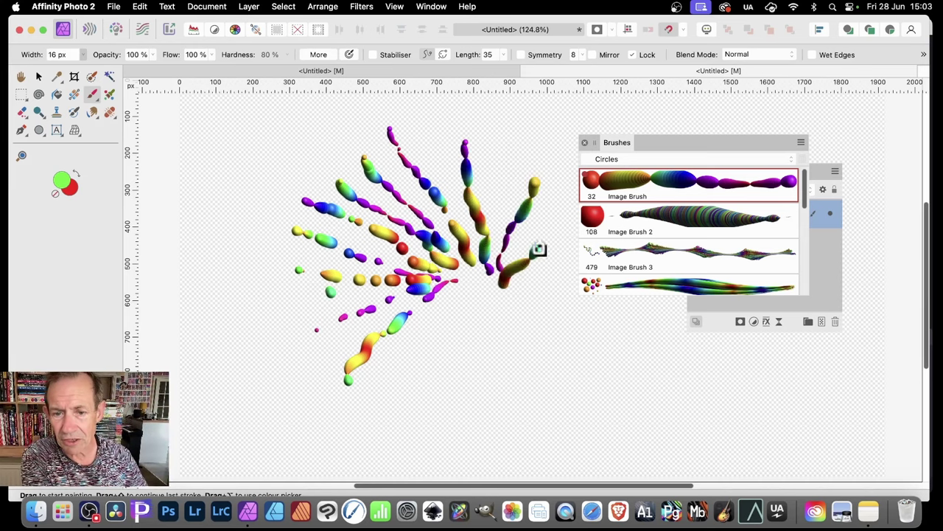
left_click_drag(522, 292, 575, 304)
left_click_drag(599, 336, 638, 344)
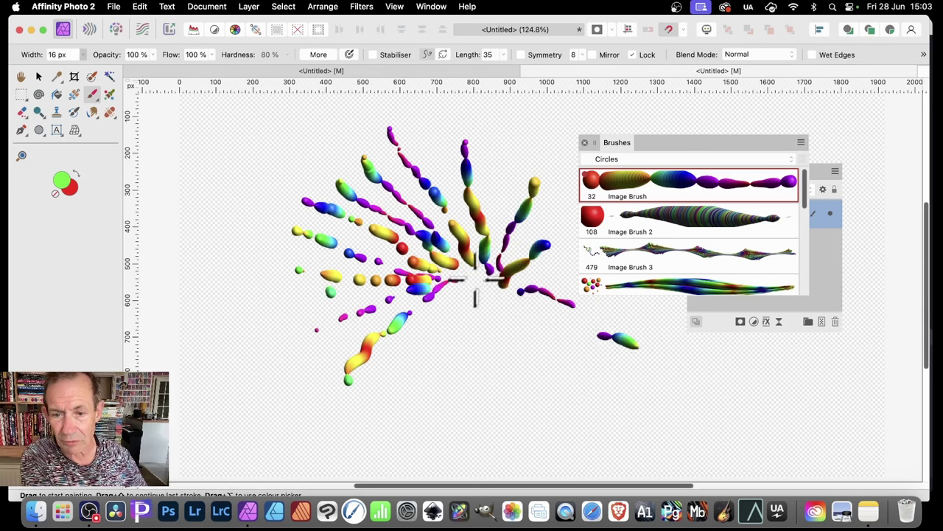
mouse_move(507, 297)
left_mouse_down()
mouse_move(628, 389)
mouse_move(497, 333)
mouse_move(528, 407)
left_mouse_up()
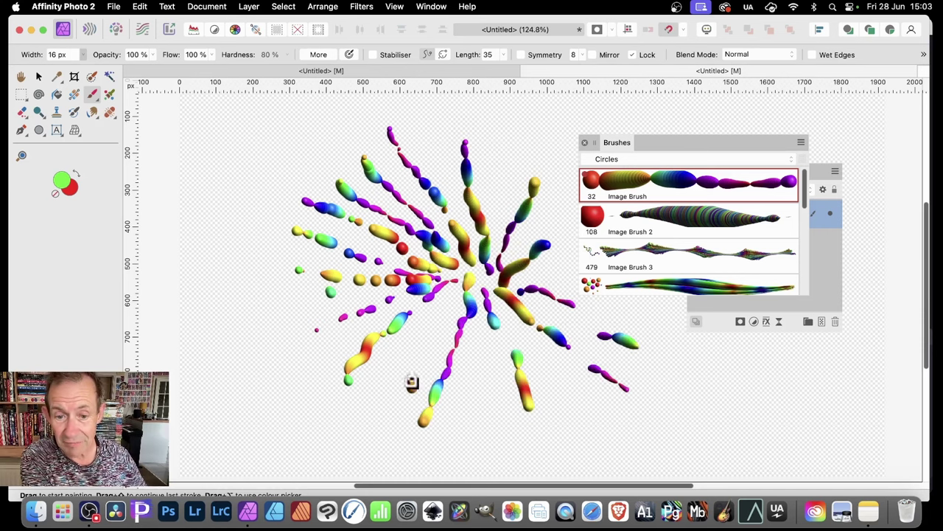
left_click_drag(304, 408, 293, 405)
mouse_move(372, 316)
left_mouse_down()
mouse_move(354, 347)
mouse_move(315, 374)
mouse_move(253, 361)
left_mouse_up()
left_click_drag(312, 327, 266, 325)
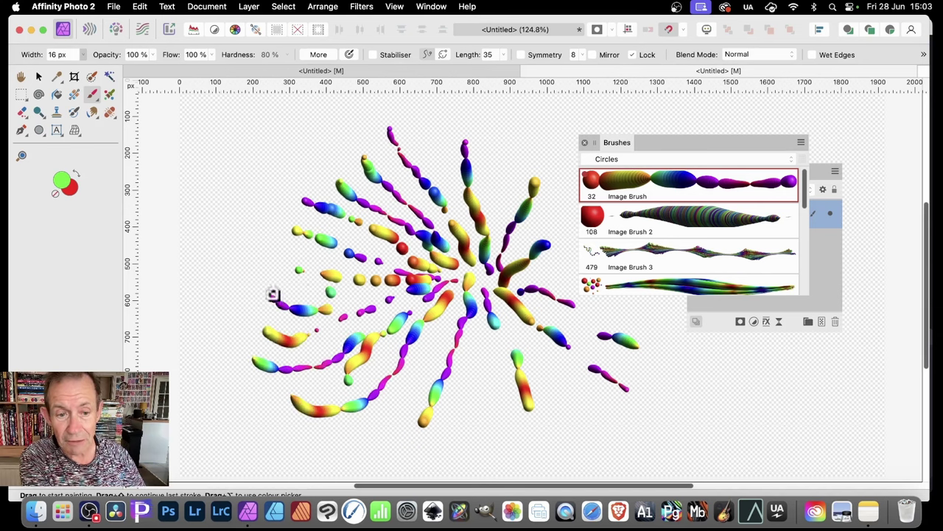
left_click_drag(317, 257, 246, 248)
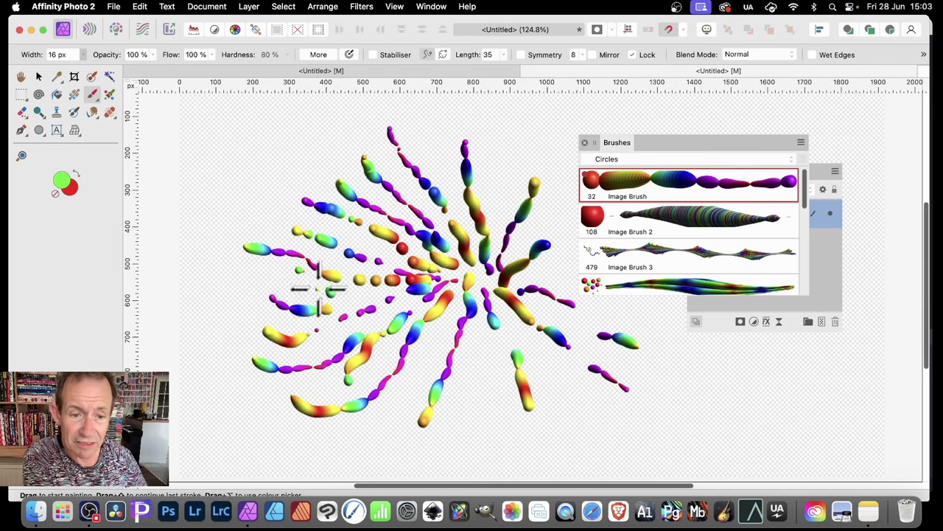
left_click_drag(292, 287, 218, 254)
left_click_drag(301, 217, 250, 202)
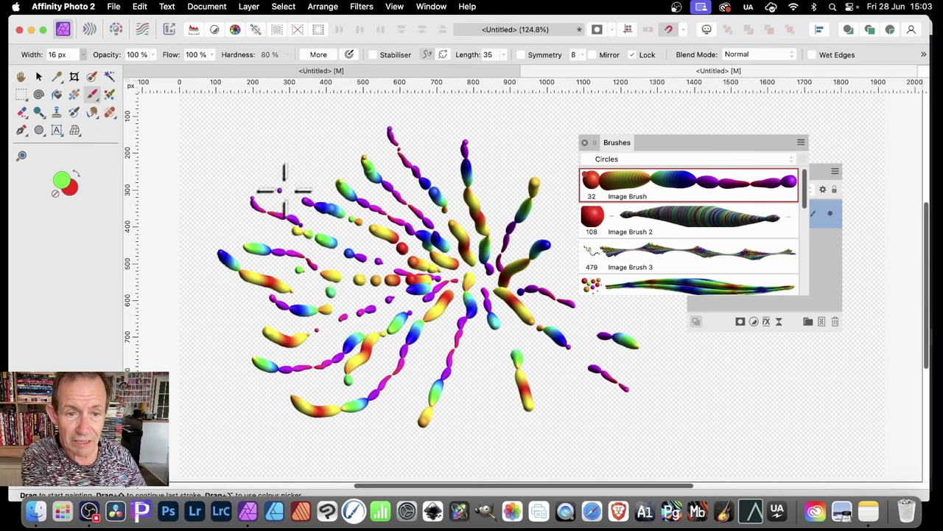
left_click_drag(309, 173, 291, 144)
mouse_move(402, 211)
left_mouse_down()
mouse_move(339, 156)
mouse_move(331, 126)
left_mouse_up()
left_click_drag(453, 213, 442, 122)
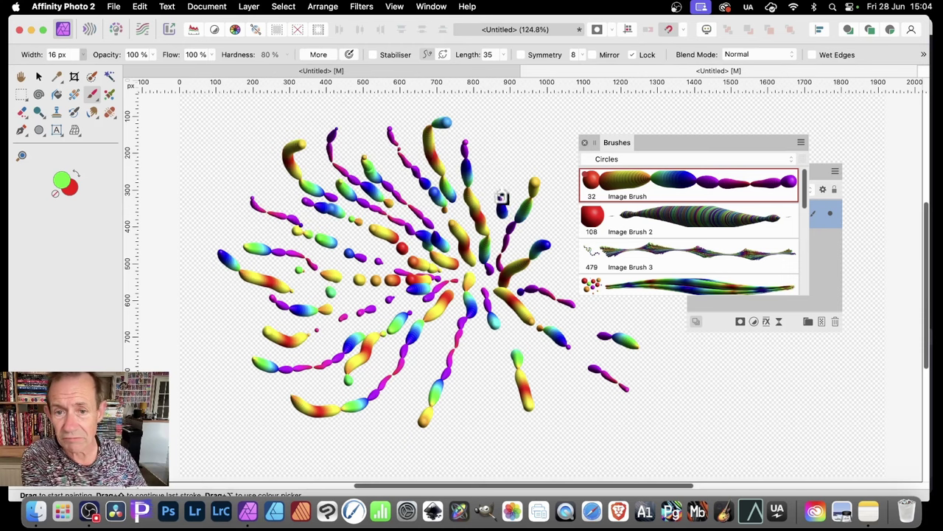
left_click_drag(527, 237, 522, 253)
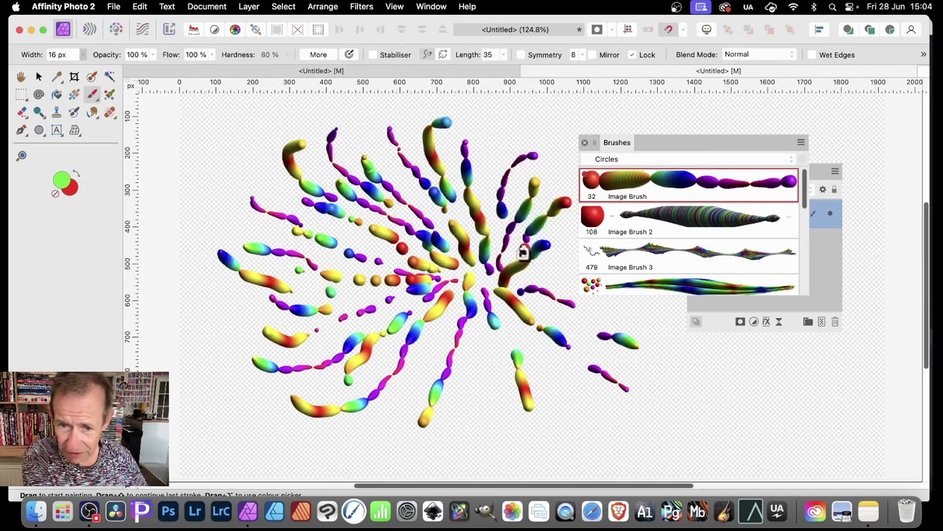
left_click_drag(552, 379, 562, 409)
mouse_move(486, 345)
left_mouse_down()
mouse_move(493, 420)
mouse_move(455, 438)
left_mouse_up()
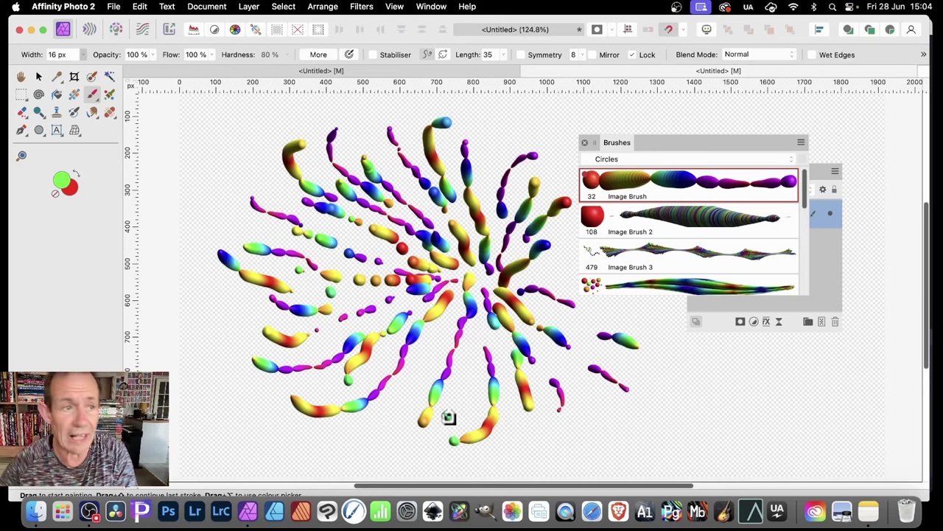
- Create a new brush from the starburst artwork in the Circles category, and delete the artwork from the canvas
left_click(39, 76)
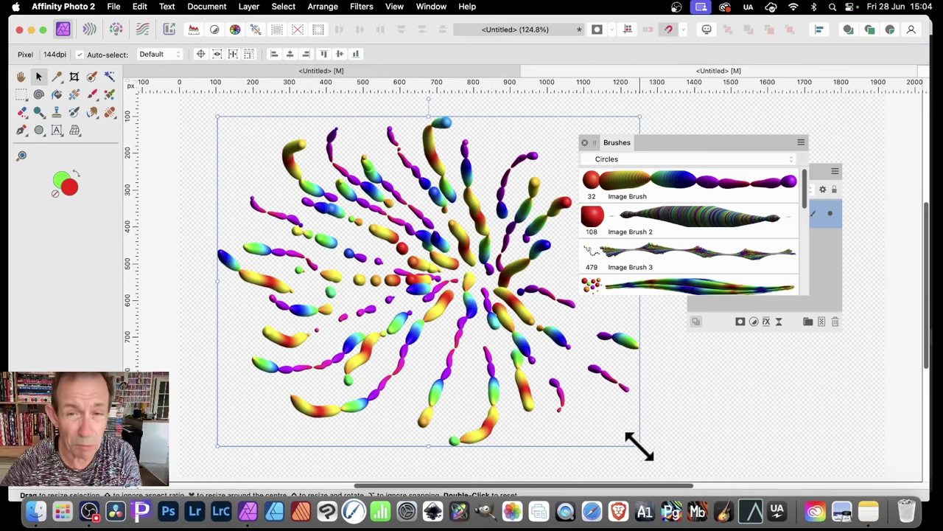
mouse_move(620, 142)
left_mouse_down()
mouse_move(632, 138)
mouse_move(613, 139)
left_mouse_up()
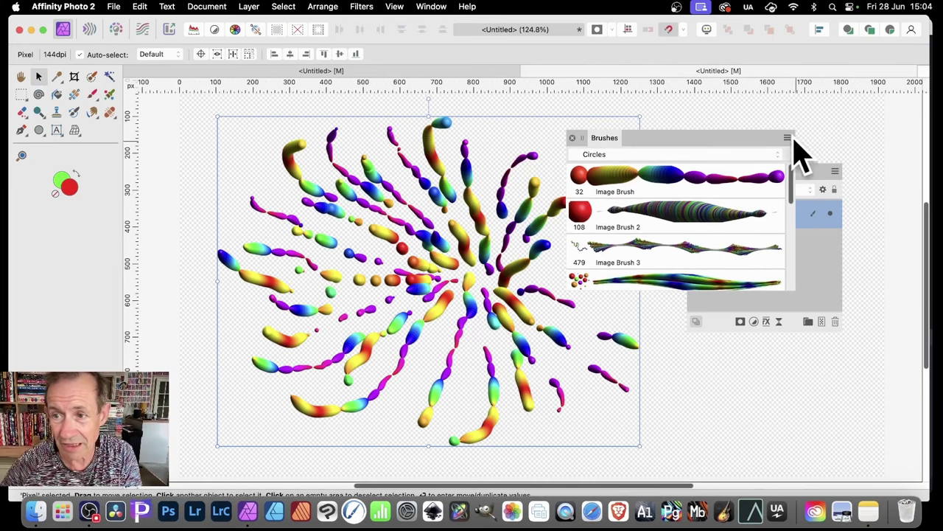
left_click(788, 140)
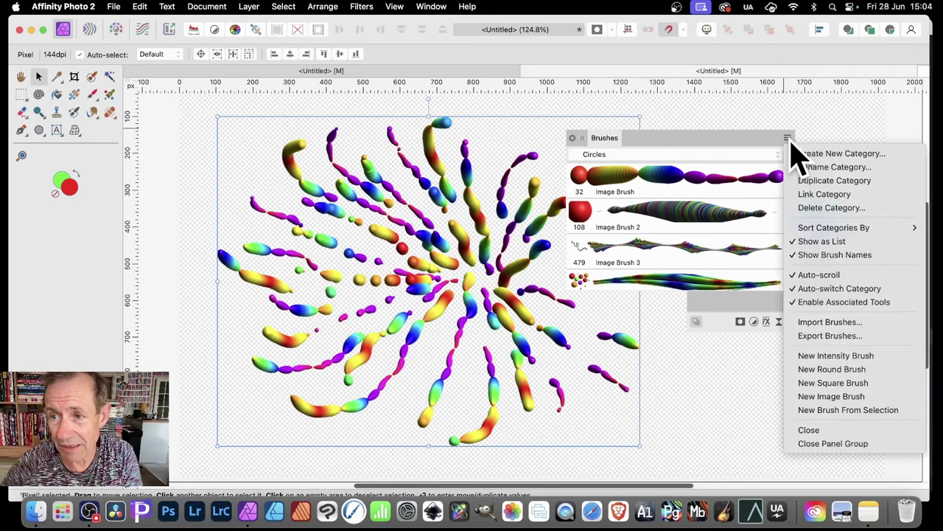
left_click(825, 411)
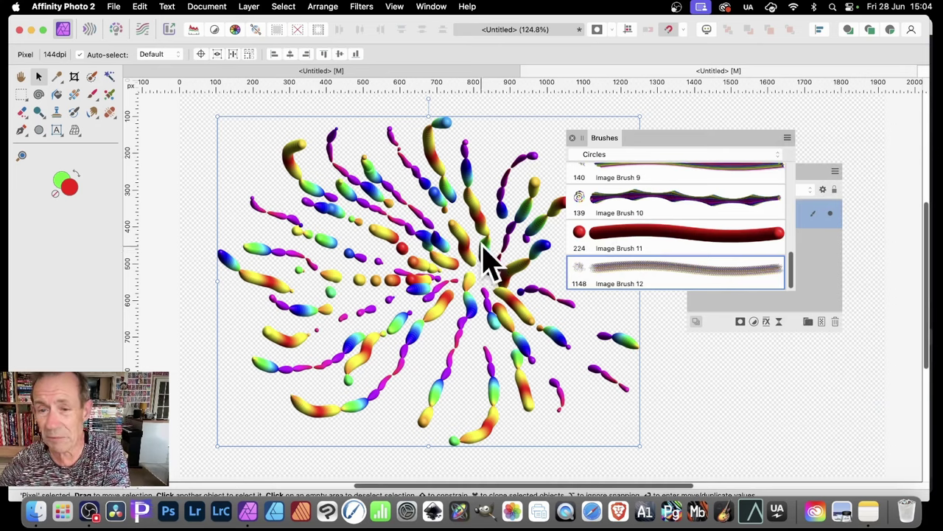
key("Delete")
- Open Image Brush 12 for editing and set its spacing to 1 %
double_click(626, 278)
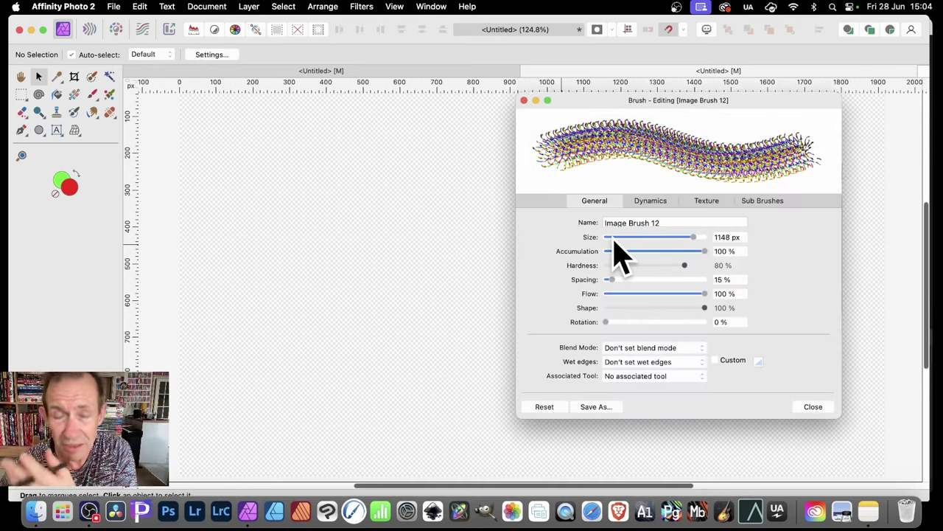
left_click(649, 202)
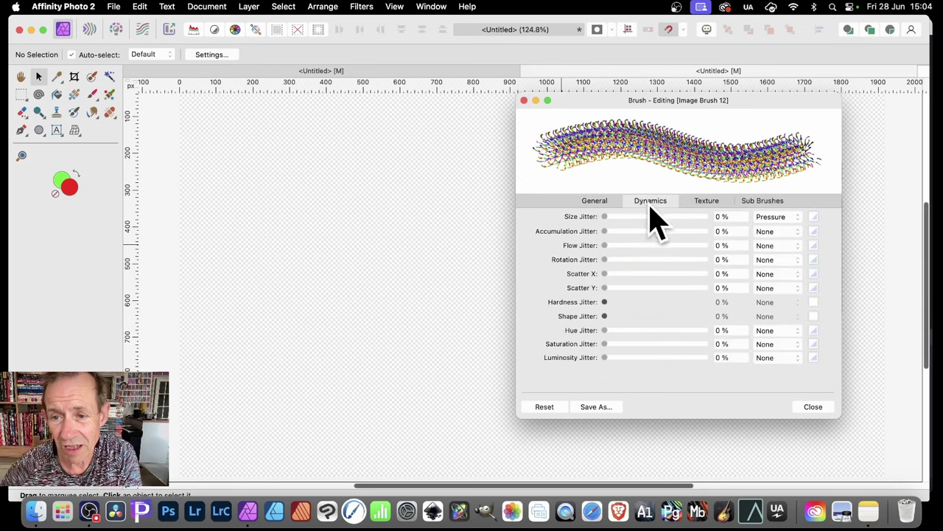
left_click(600, 204)
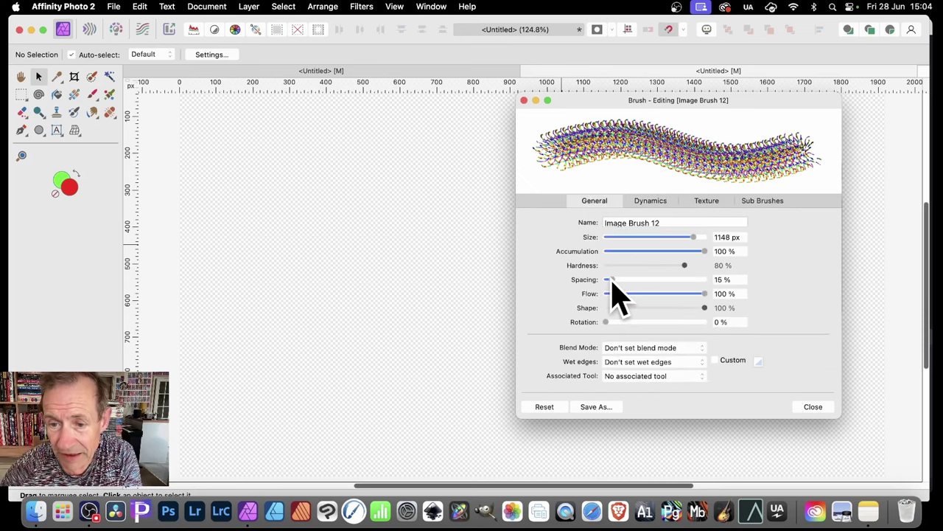
left_click_drag(611, 281, 598, 280)
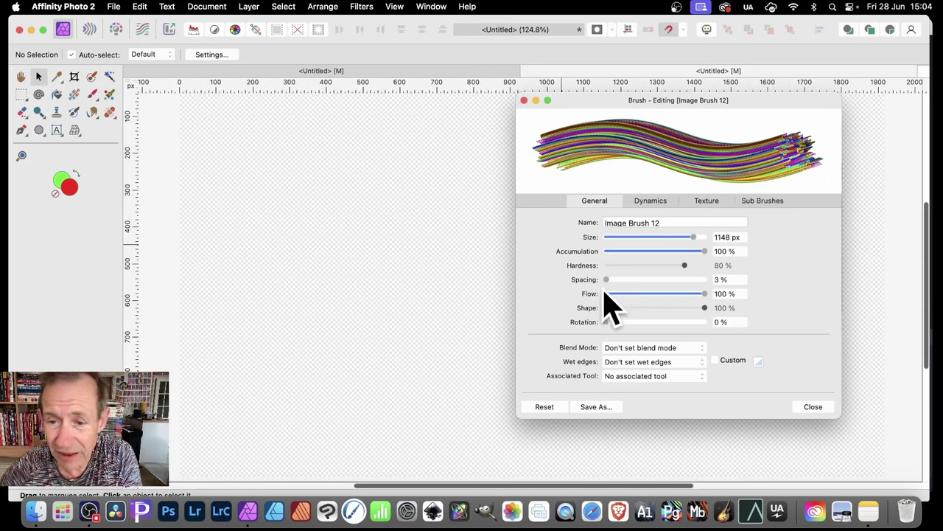
left_click_drag(606, 280, 605, 280)
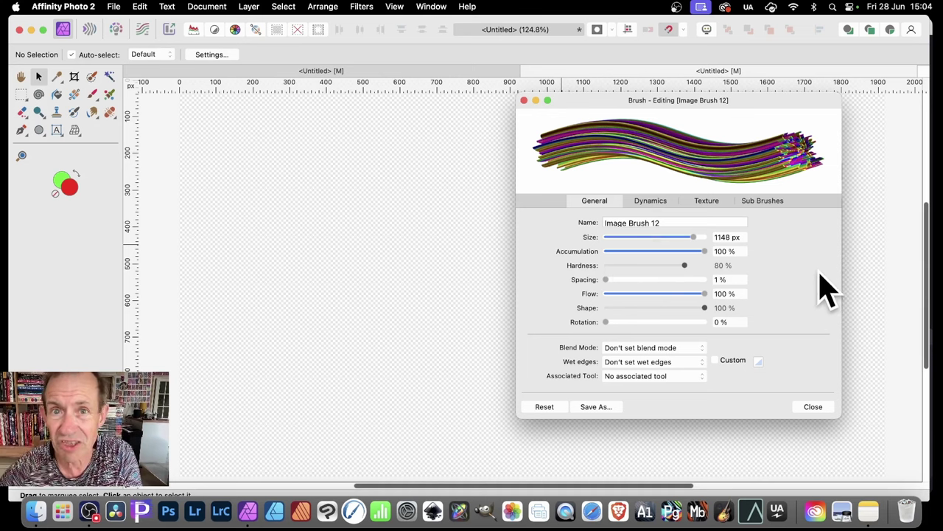
- Set the brush's rotation jitter to 75 % and its size jitter to 100 % with the Cyclic controller
left_click(651, 205)
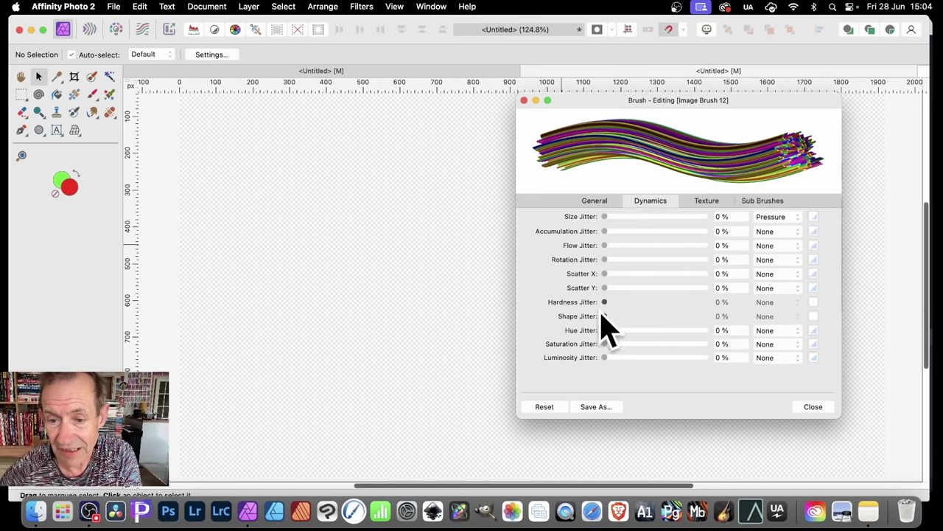
left_click_drag(609, 262, 685, 267)
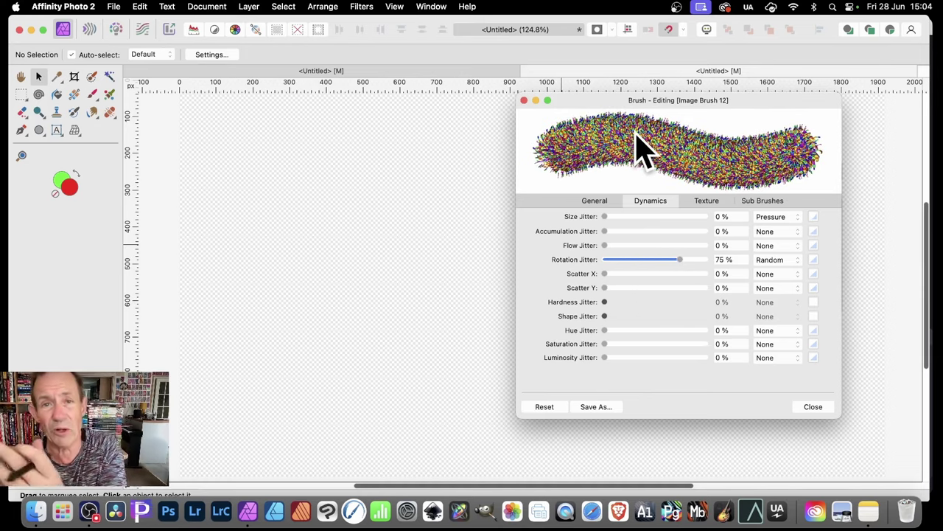
mouse_move(608, 217)
left_mouse_down()
mouse_move(716, 234)
mouse_move(688, 236)
mouse_move(716, 228)
left_mouse_up()
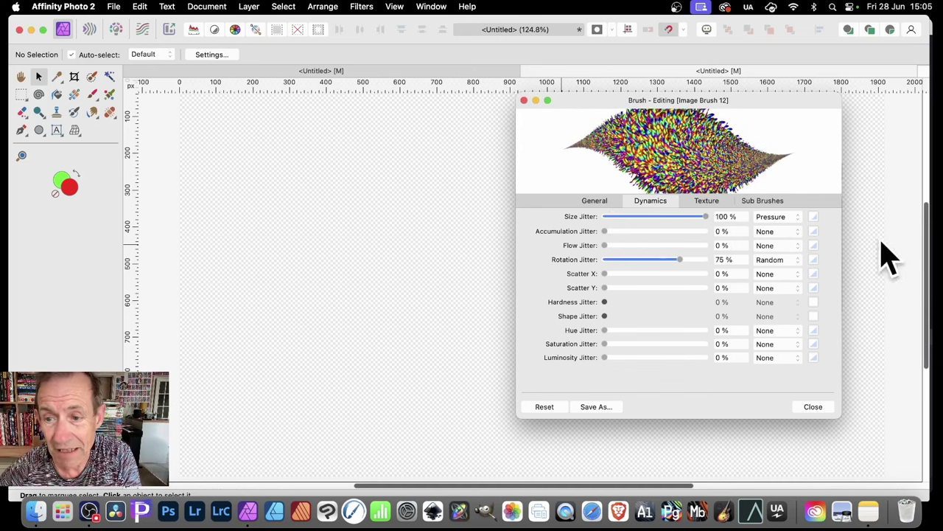
left_click(781, 218)
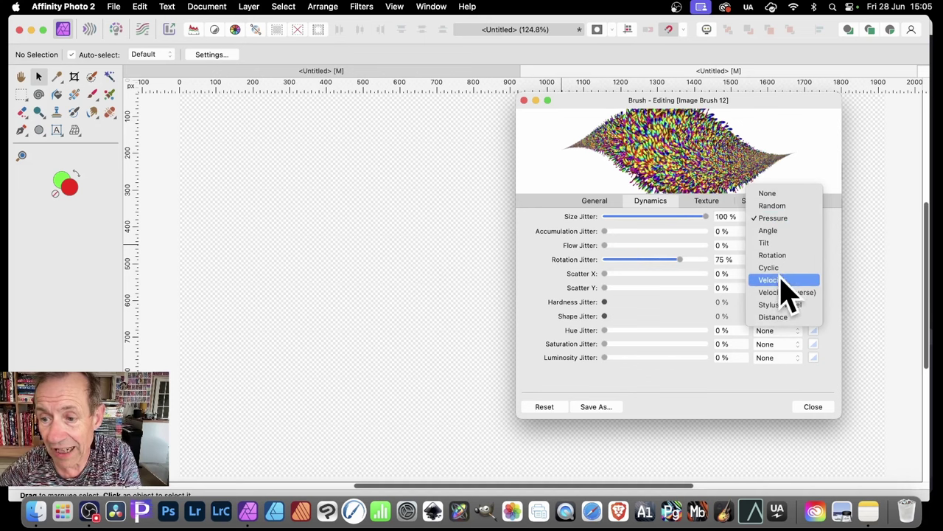
left_click(776, 269)
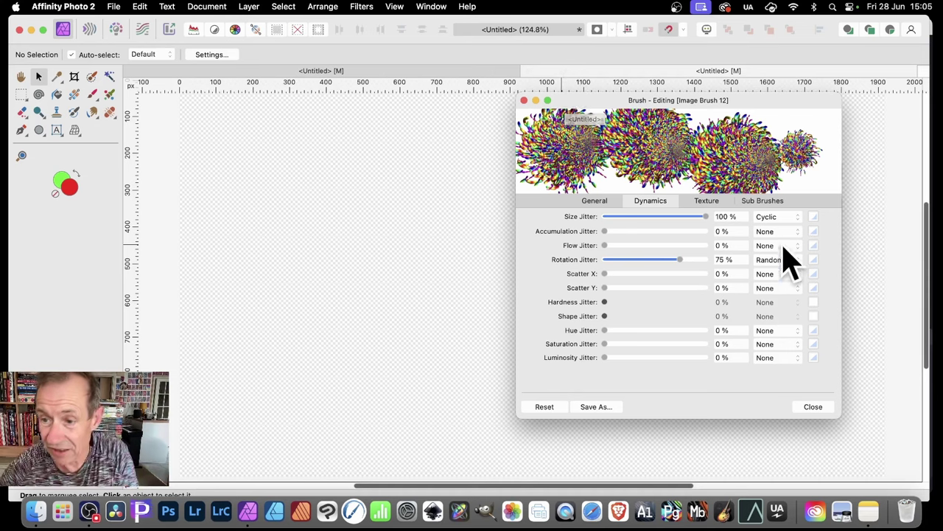
- Reshape the size jitter's curve into several peaks and dips, and set size jitter to 79 %
left_click(816, 217)
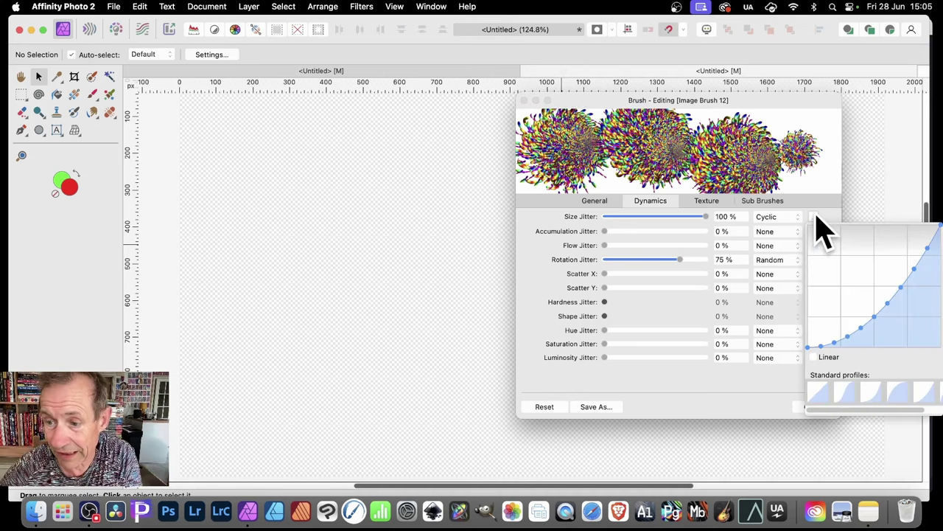
left_click_drag(873, 321, 865, 280)
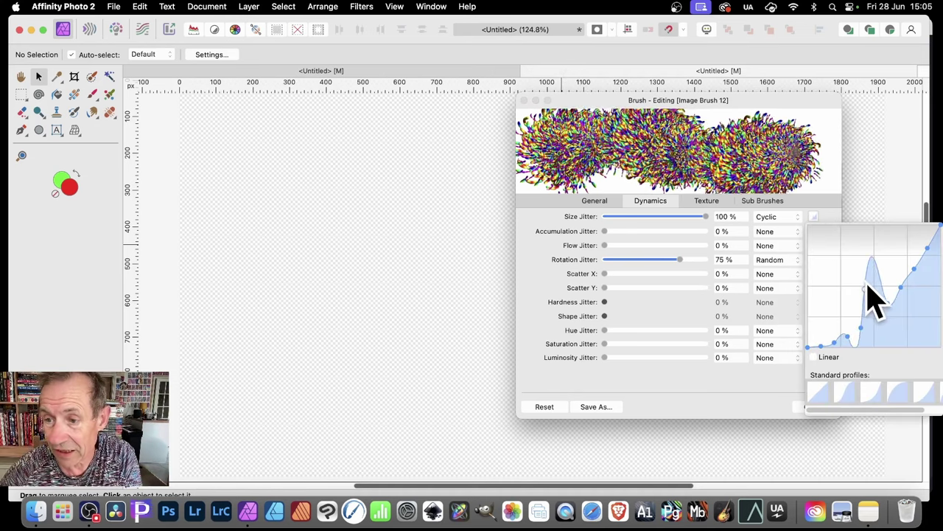
left_click_drag(831, 324, 828, 283)
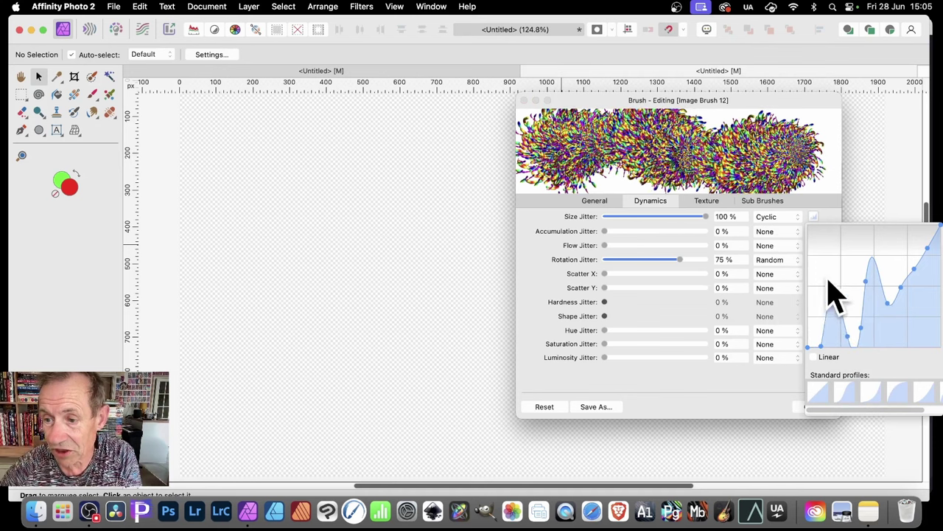
left_click_drag(915, 271, 921, 333)
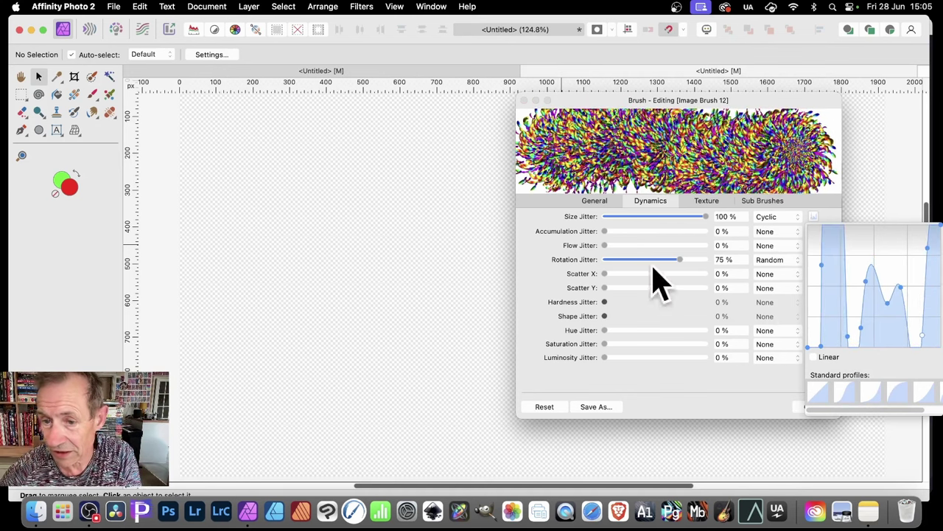
left_click(677, 398)
mouse_move(706, 217)
left_mouse_down()
mouse_move(685, 220)
mouse_move(691, 232)
left_mouse_up()
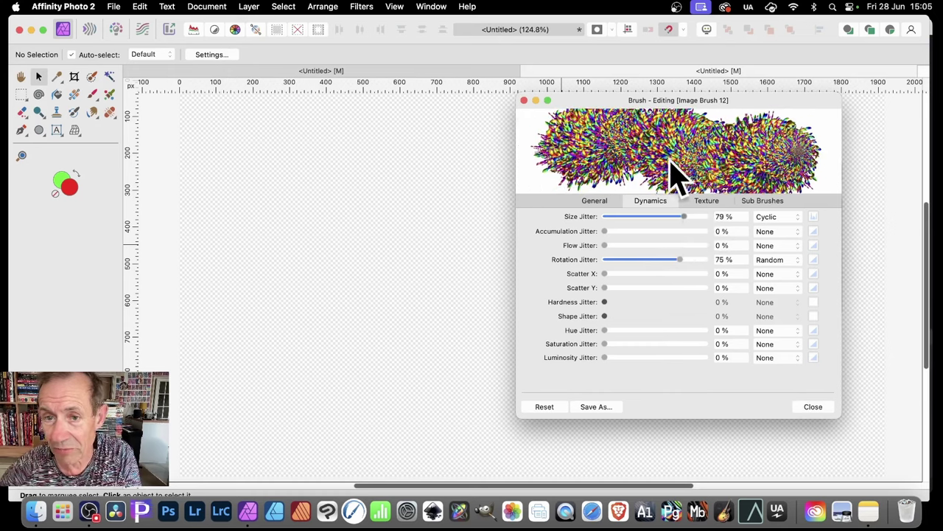
- Set the size of Image Brush 12 to 212.8 px and return to its dynamics settings
left_click(596, 202)
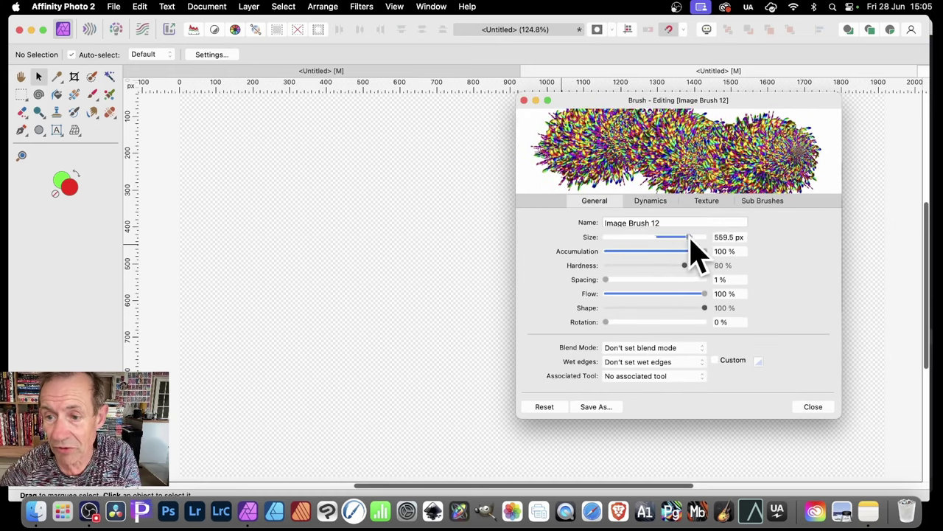
left_click_drag(689, 237, 666, 241)
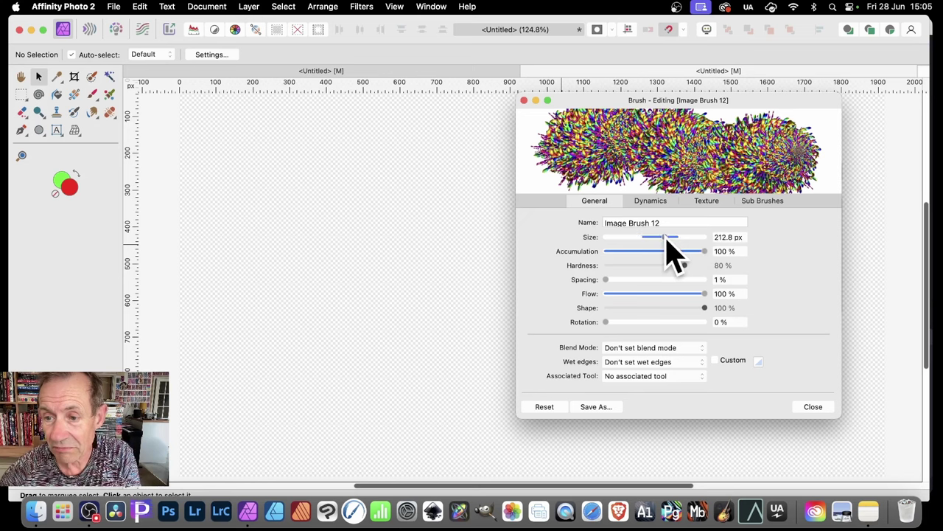
left_click(656, 202)
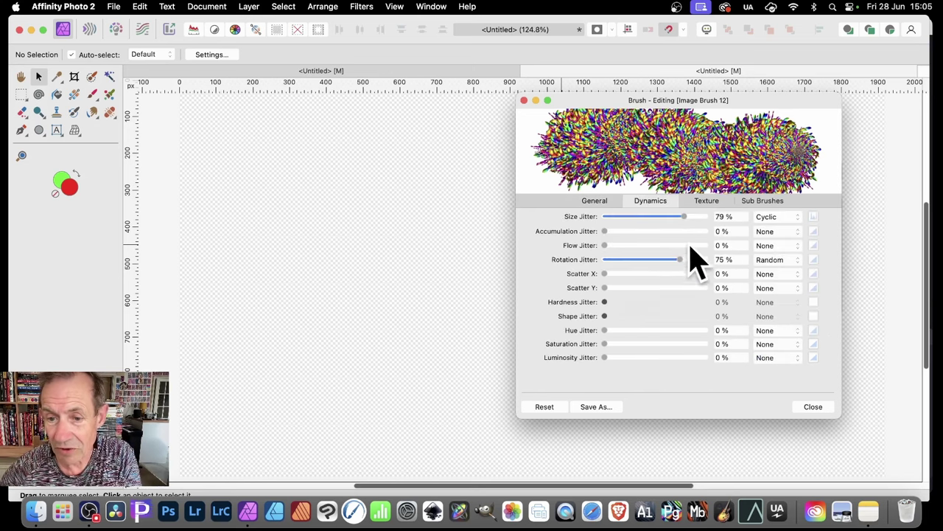
- Set the brush's rotation jitter to 92 % with the Random controller and its hue jitter to 100 % with the Cyclic controller
left_click_drag(680, 259, 702, 265)
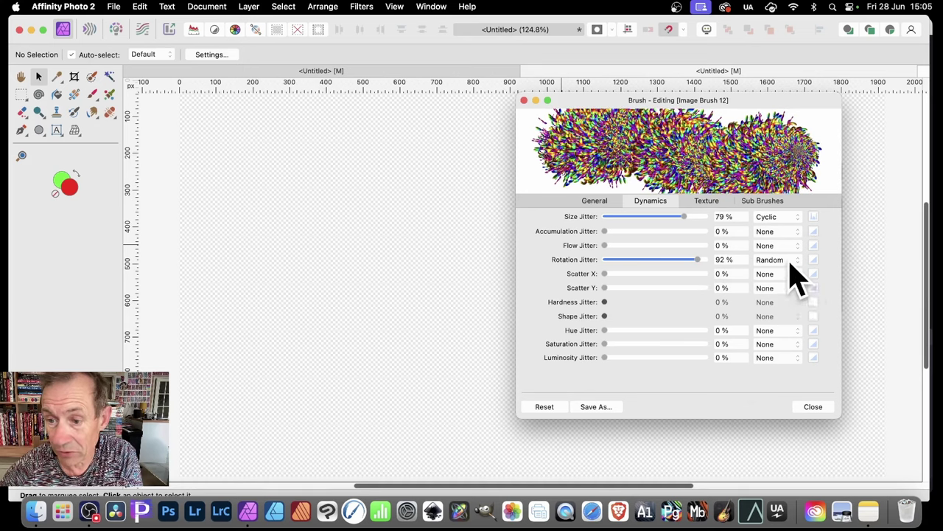
left_click(790, 262)
left_click(667, 394)
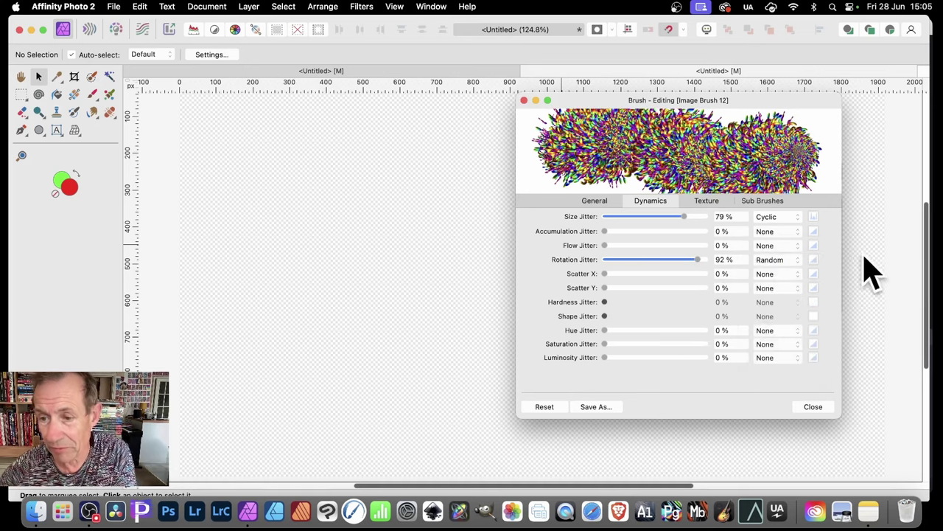
left_click_drag(614, 330, 723, 332)
left_click(774, 334)
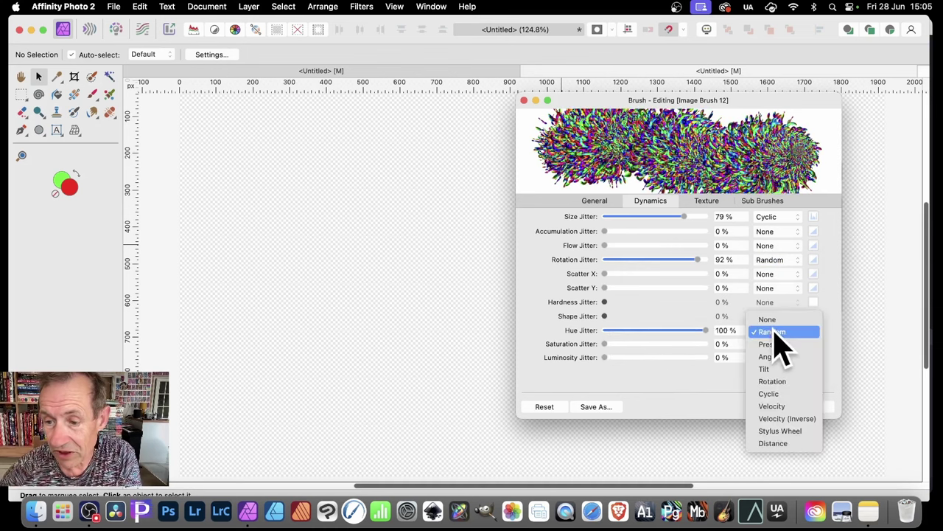
left_click(777, 394)
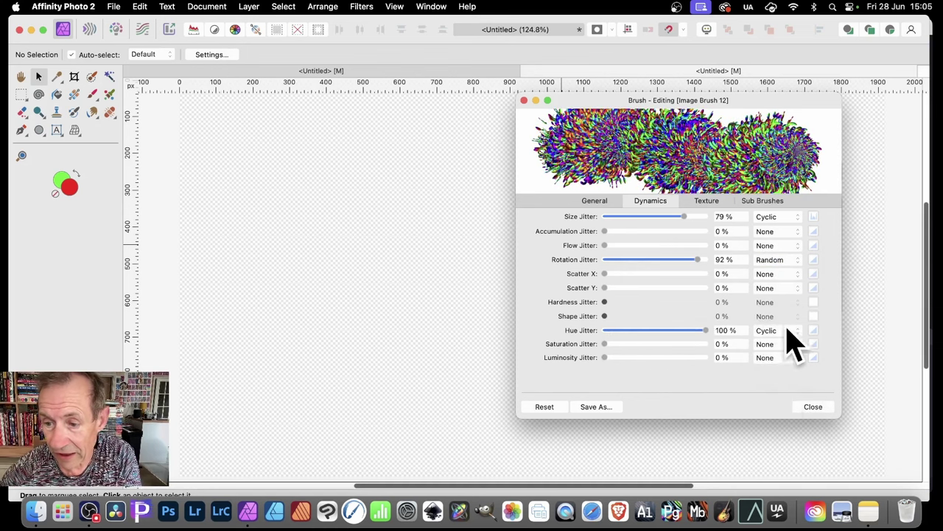
- Reshape the hue jitter's curve with a raised point and a dip, and close the brush editor
left_click(813, 331)
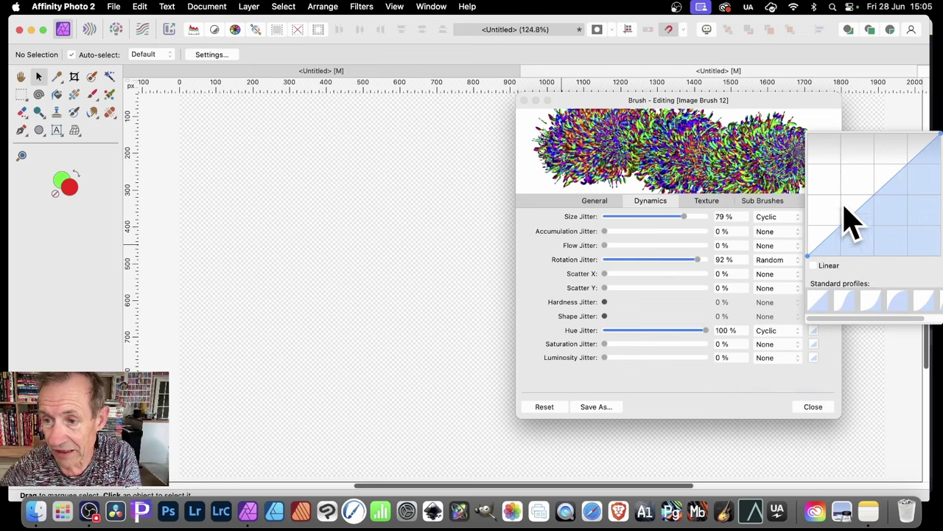
left_click_drag(845, 210, 845, 182)
left_click_drag(874, 152, 880, 219)
left_click(833, 393)
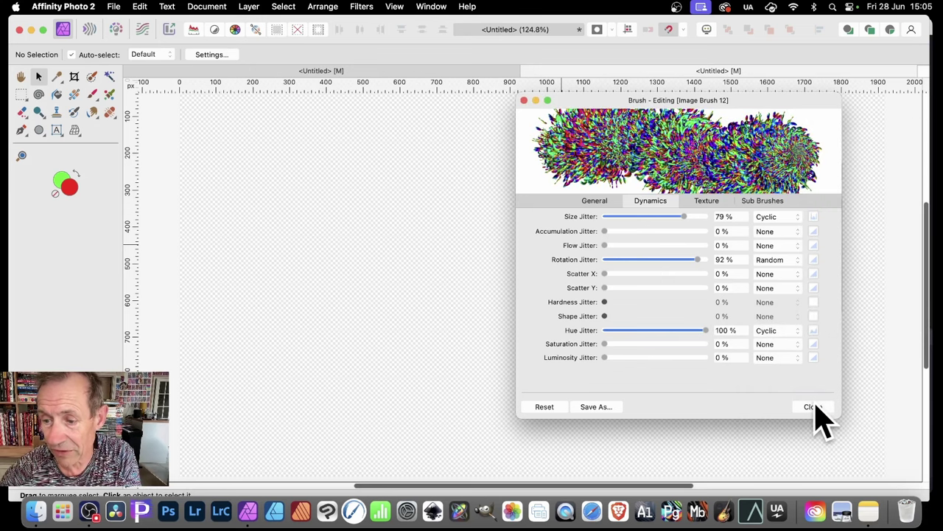
left_click(813, 407)
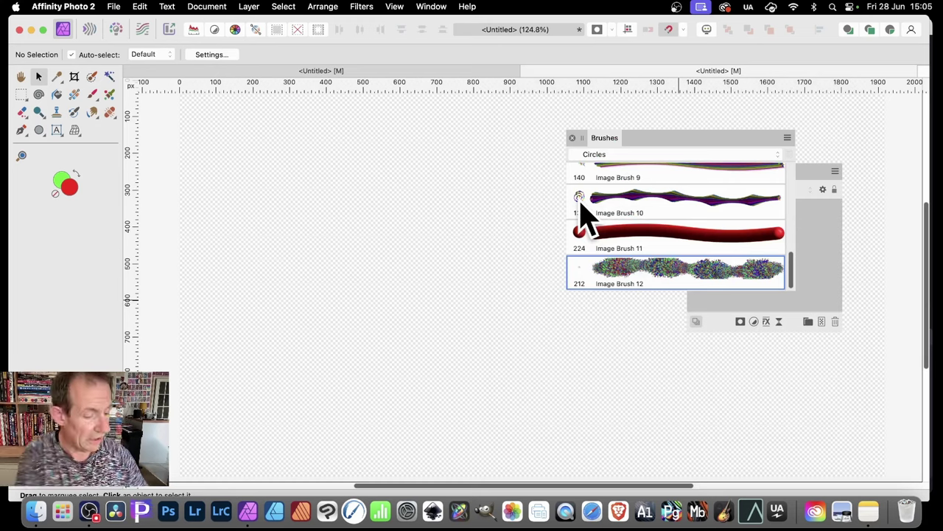
- Paint one long winding stroke with Image Brush 12 across most of the canvas, ending near the lower-right corner
left_click_drag(228, 164, 279, 155)
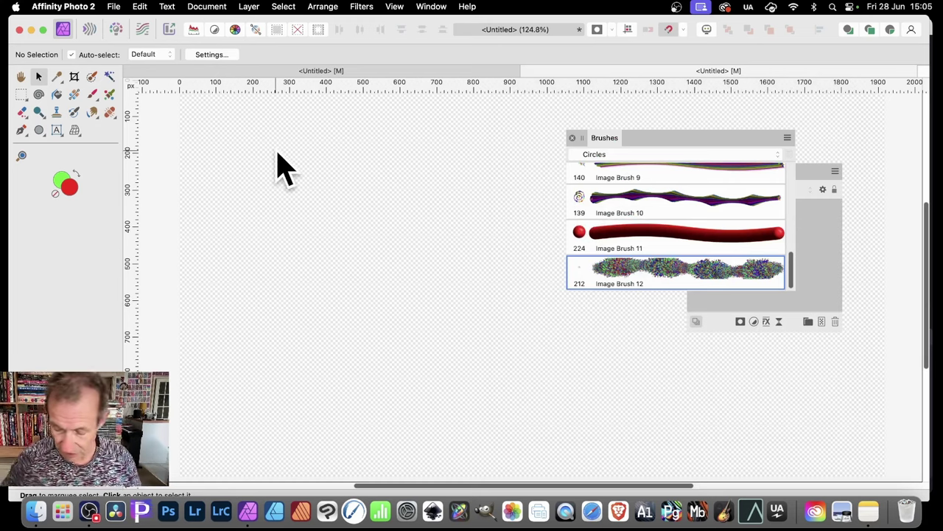
key("b")
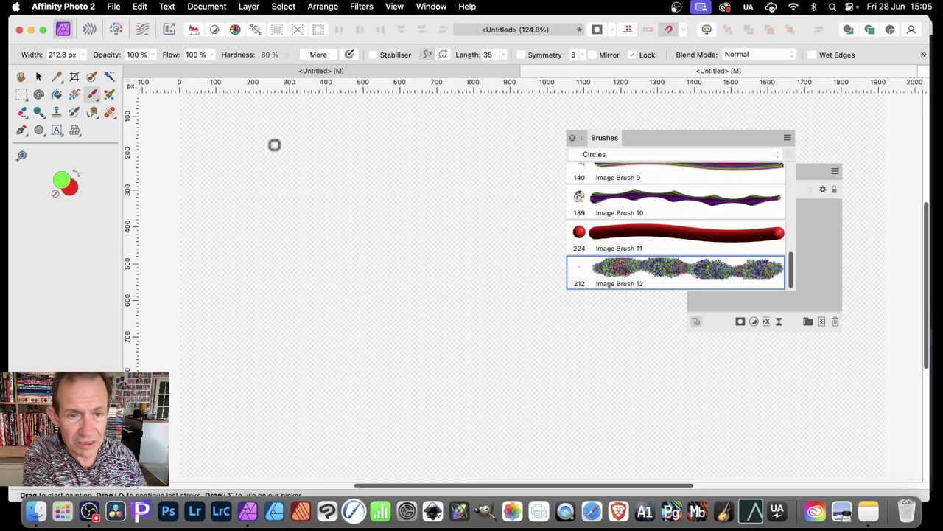
mouse_move(274, 144)
left_mouse_down()
mouse_move(297, 166)
mouse_move(380, 176)
mouse_move(406, 220)
mouse_move(354, 271)
mouse_move(342, 193)
mouse_move(232, 197)
mouse_move(295, 151)
mouse_move(451, 236)
mouse_move(400, 427)
mouse_move(307, 371)
mouse_move(331, 384)
mouse_move(296, 295)
mouse_move(328, 200)
mouse_move(456, 244)
mouse_move(473, 136)
mouse_move(519, 381)
mouse_move(561, 374)
mouse_move(621, 323)
mouse_move(683, 361)
mouse_move(821, 402)
left_mouse_up()
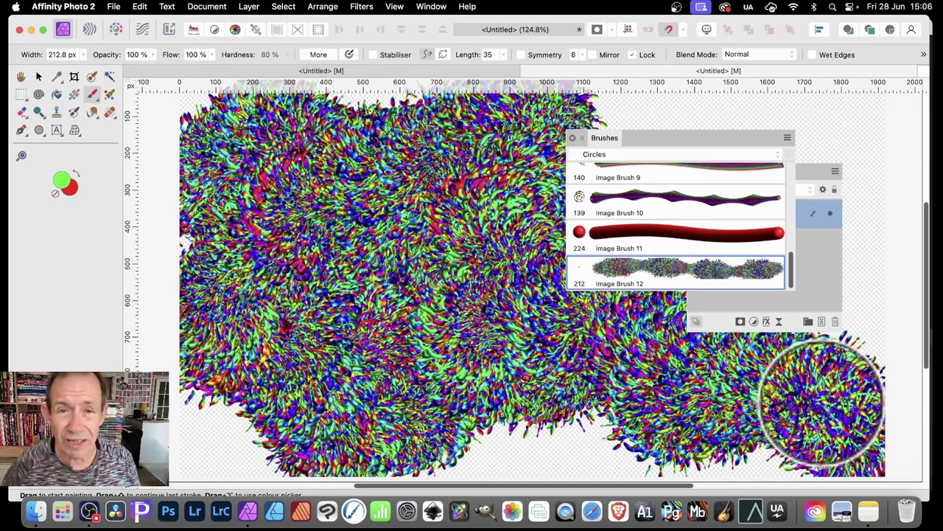
- Start the Deform filter on the painted layer with Rigid constraints and place three control points around the middle of the artwork
left_click(38, 77)
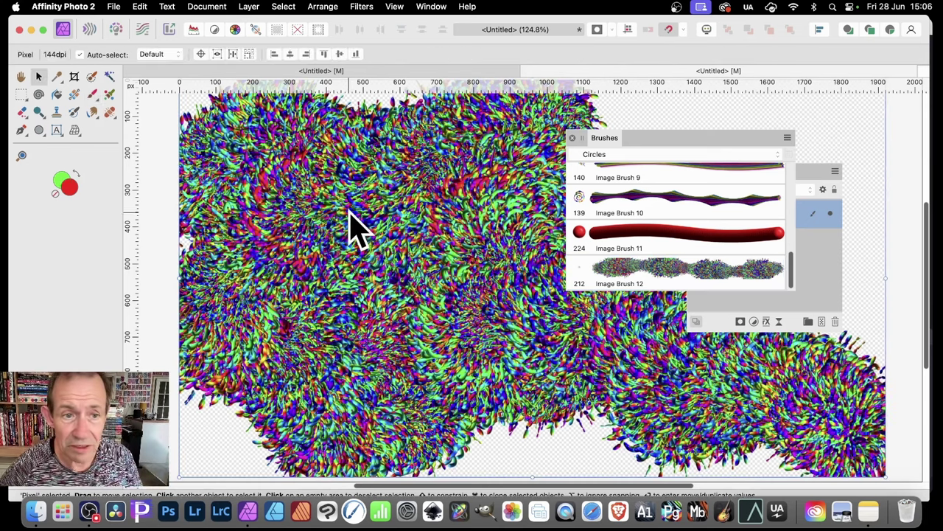
left_click(358, 6)
mouse_move(364, 73)
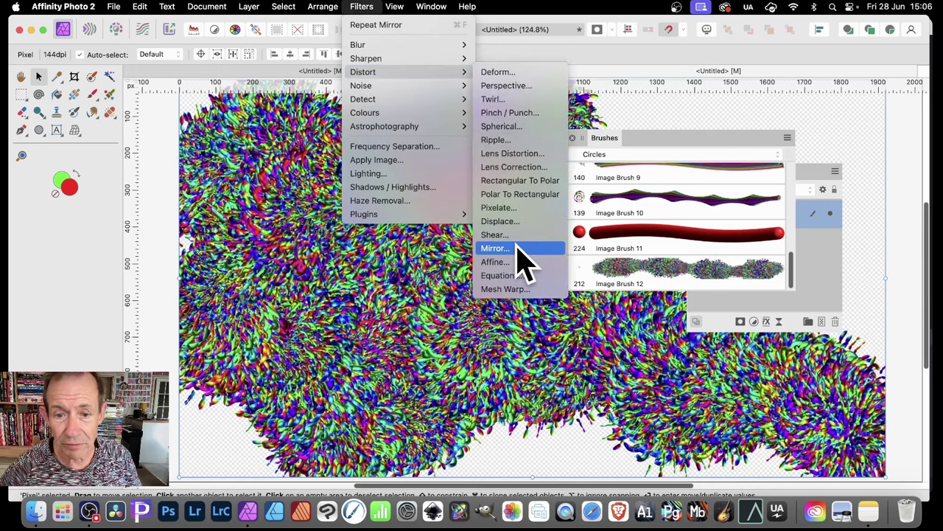
left_click(508, 73)
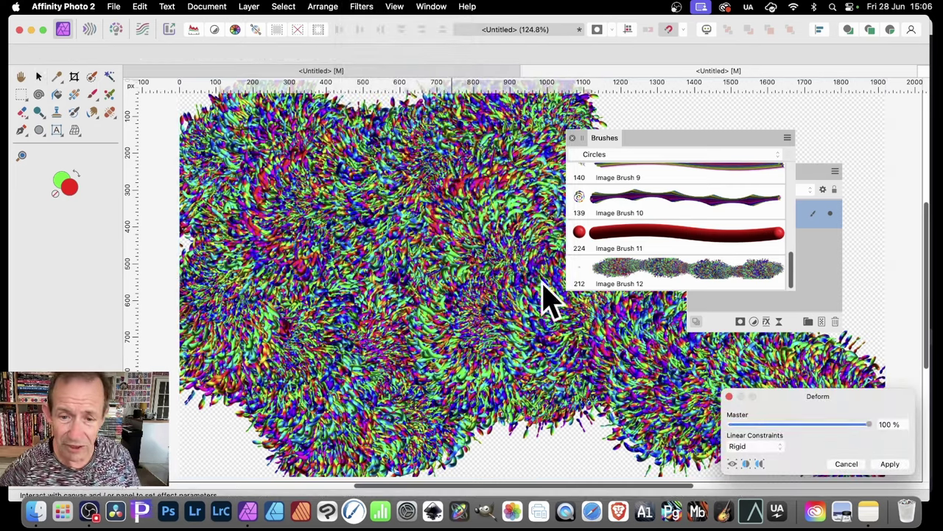
mouse_move(812, 400)
left_mouse_down()
mouse_move(563, 249)
mouse_move(537, 179)
left_mouse_up()
left_click(343, 201)
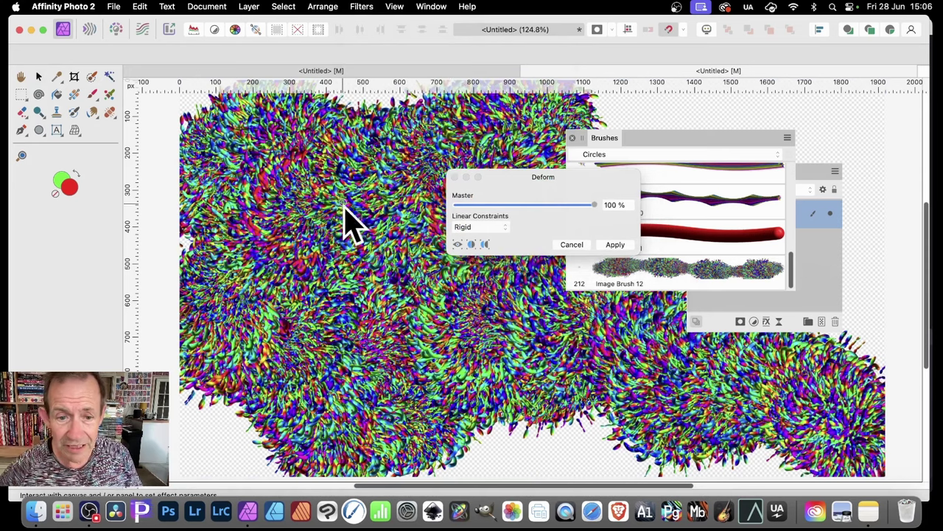
left_click(470, 302)
left_click(387, 360)
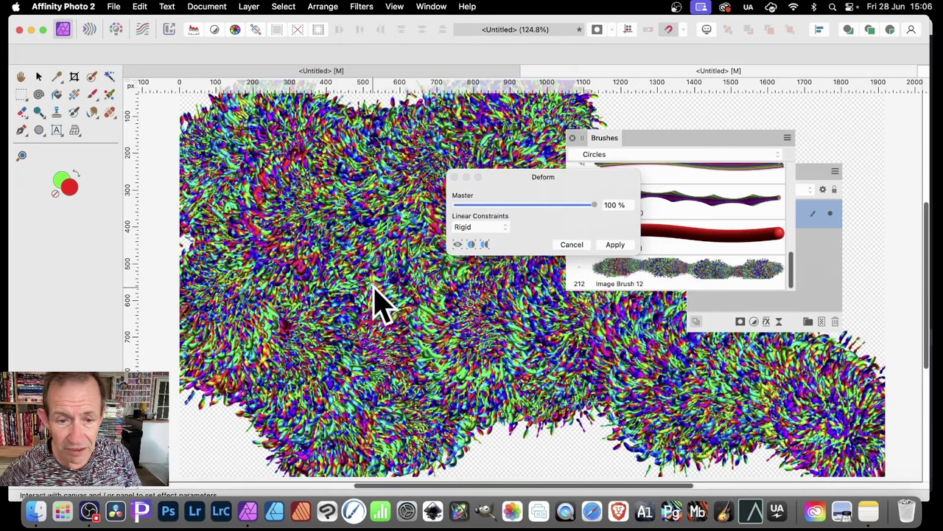
- Pull the Deform points and further spots outward toward the canvas corners and edges until the artwork fills the canvas, and apply the filter
mouse_move(380, 302)
left_mouse_down()
mouse_move(320, 285)
mouse_move(257, 362)
mouse_move(320, 332)
mouse_move(244, 416)
mouse_move(211, 421)
mouse_move(184, 442)
left_mouse_up()
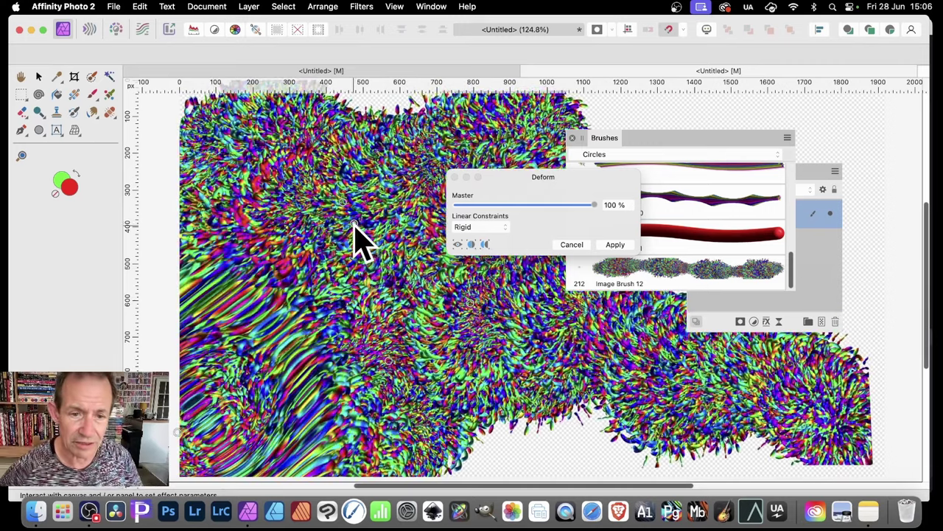
mouse_move(354, 224)
left_mouse_down()
mouse_move(280, 153)
mouse_move(192, 96)
left_mouse_up()
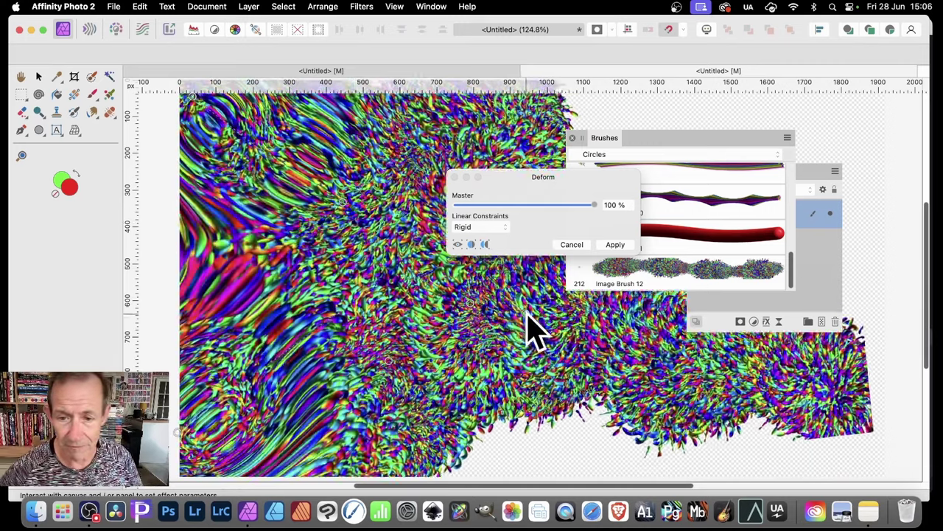
left_click_drag(530, 326, 785, 444)
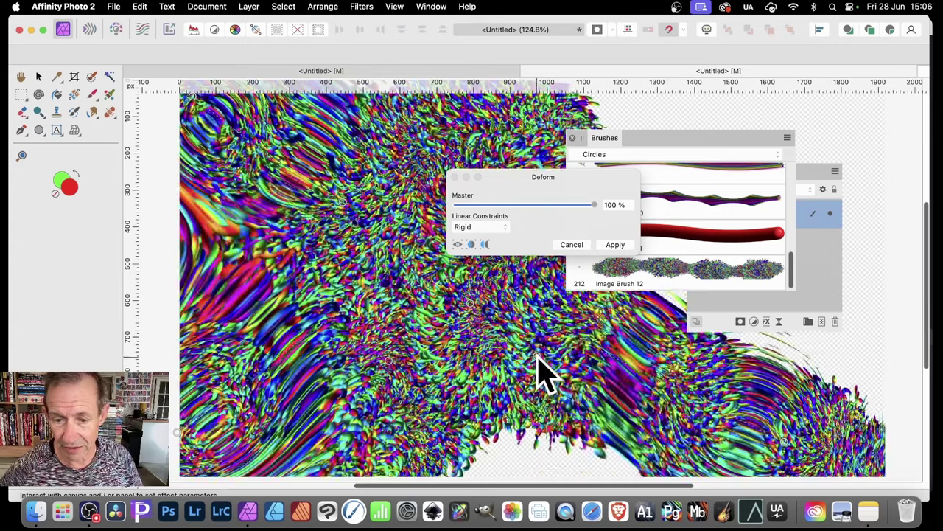
mouse_move(543, 371)
left_mouse_down()
mouse_move(501, 492)
mouse_move(522, 361)
mouse_move(671, 225)
mouse_move(853, 148)
left_mouse_up()
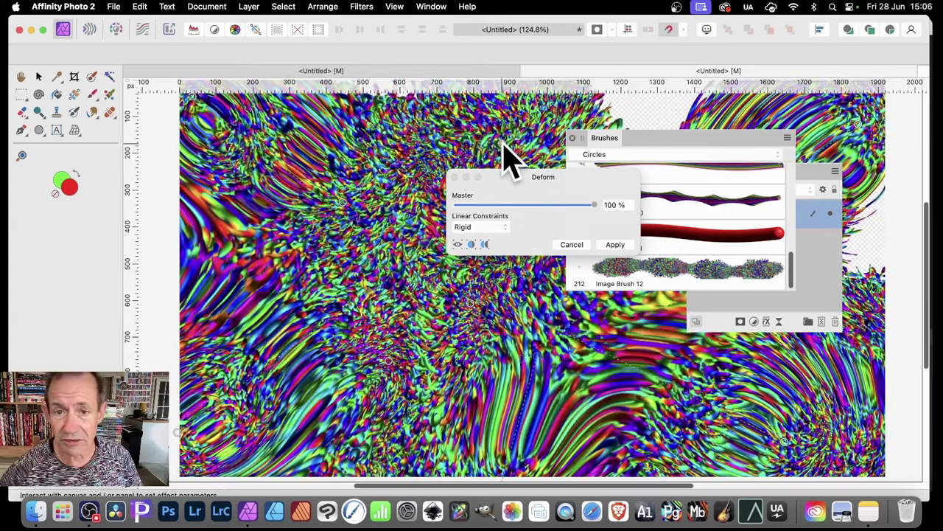
mouse_move(511, 158)
left_mouse_down()
mouse_move(654, 92)
mouse_move(705, 84)
left_mouse_up()
mouse_move(667, 438)
left_mouse_down()
mouse_move(859, 326)
mouse_move(885, 339)
left_mouse_up()
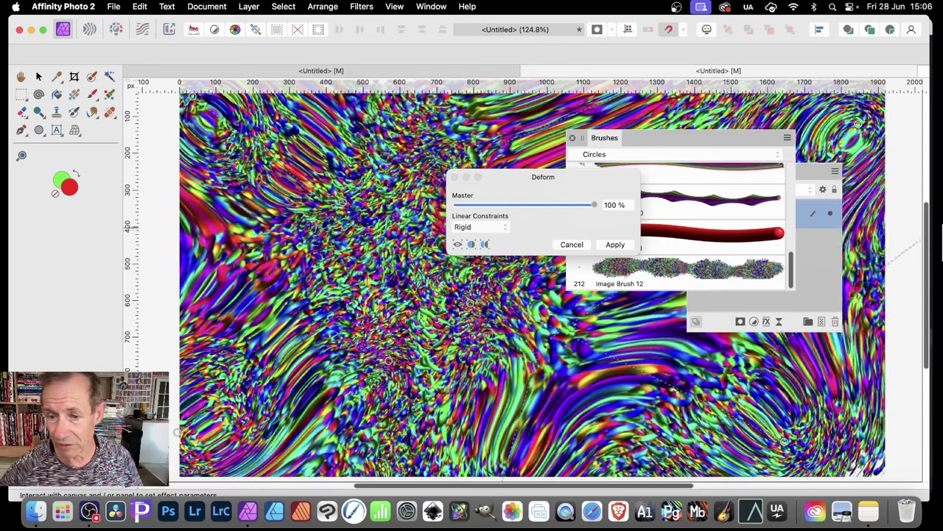
left_click(615, 245)
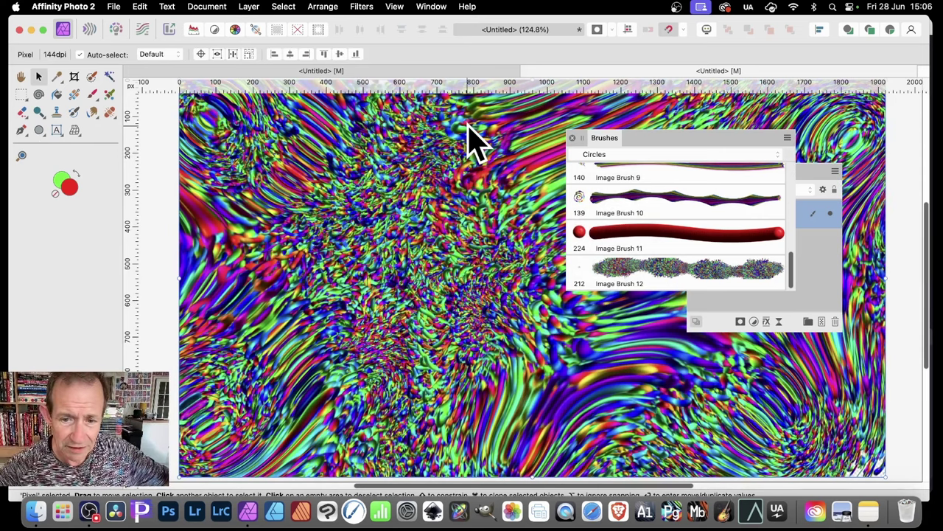
- Repeat the Deform filter twice on the artwork
left_click(372, 7)
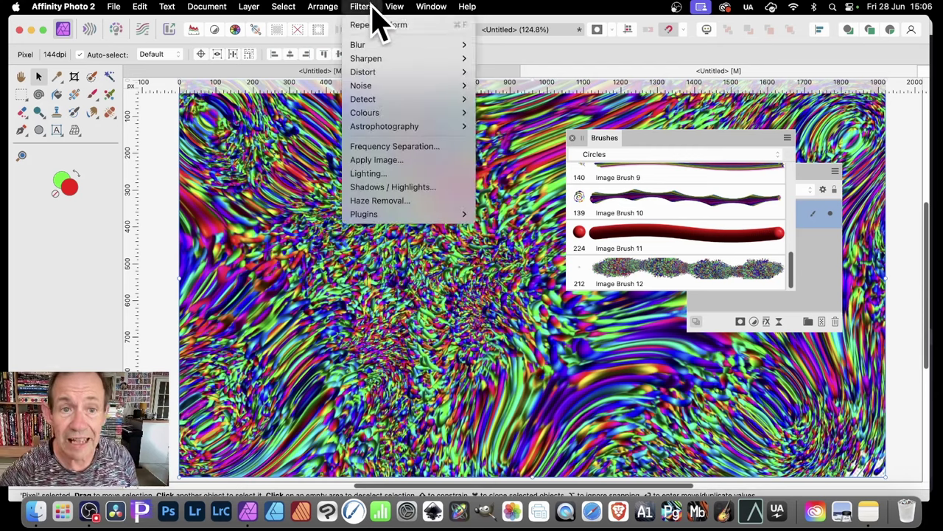
left_click(378, 27)
left_click(362, 6)
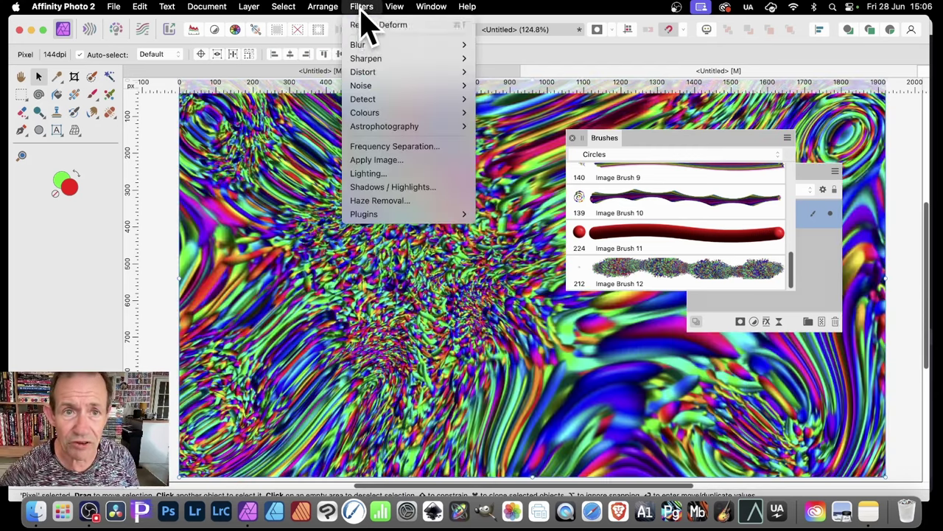
left_click(368, 26)
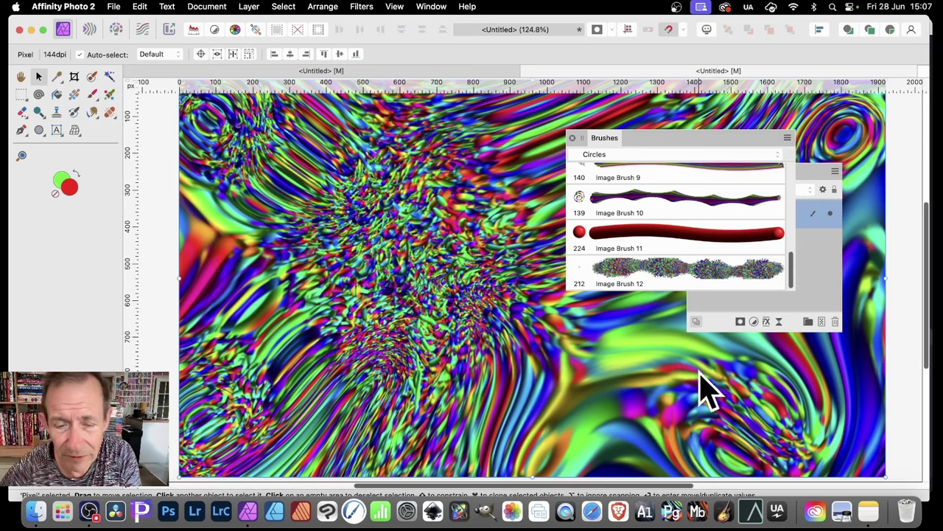
- Apply the Mirror filter with 4 mirrors and its centre moved toward the artwork's lower left, and delete the resulting layer
left_click(361, 8)
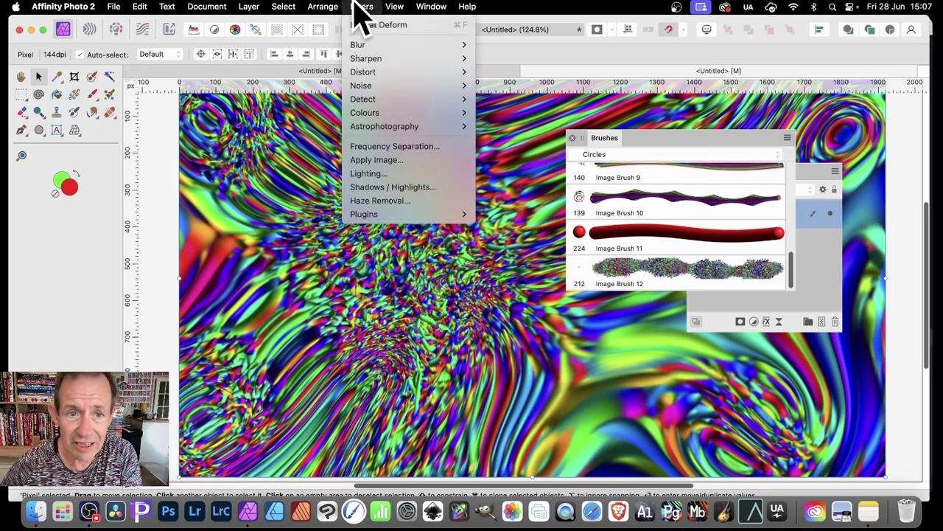
left_click(495, 248)
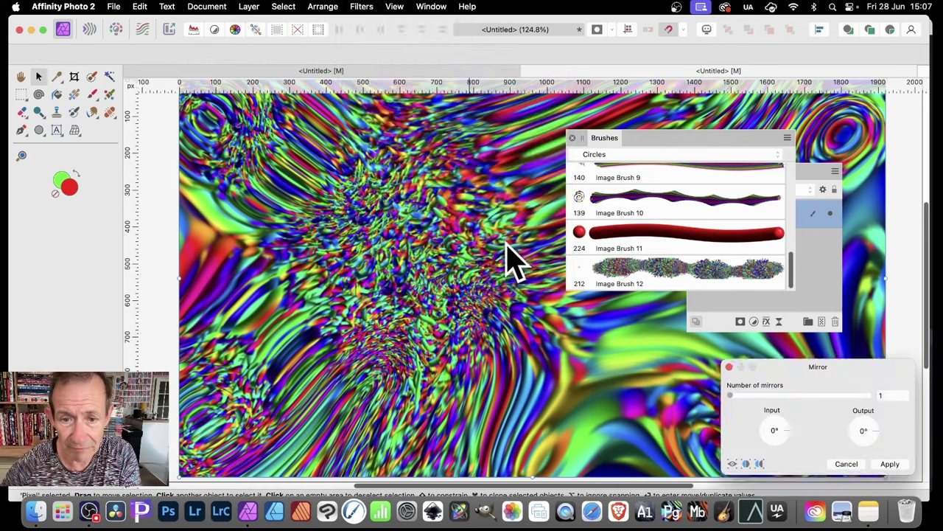
left_click_drag(737, 398, 755, 398)
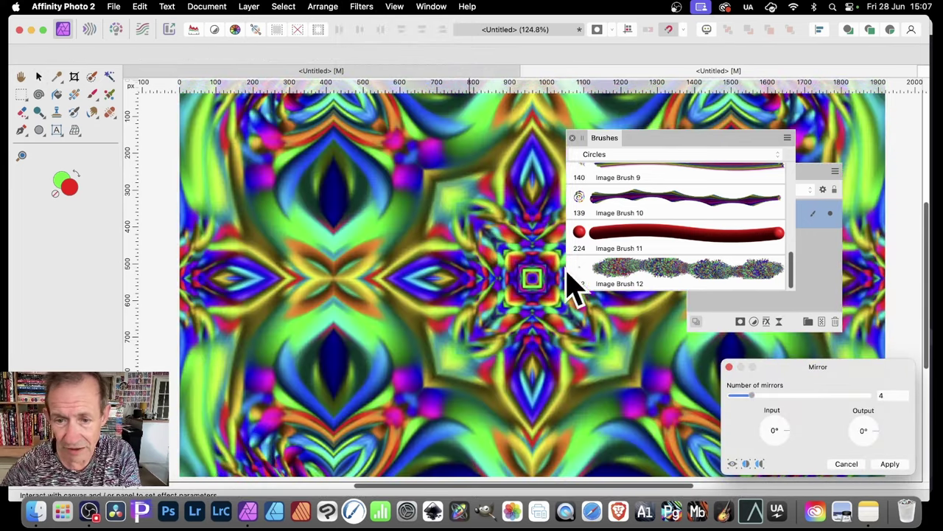
left_click_drag(539, 284, 392, 401)
left_click(890, 465)
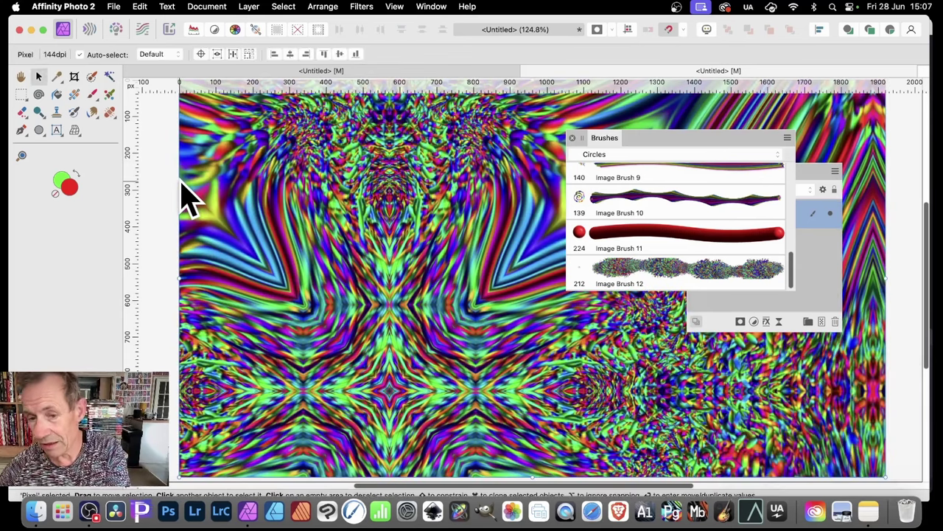
key("Delete")
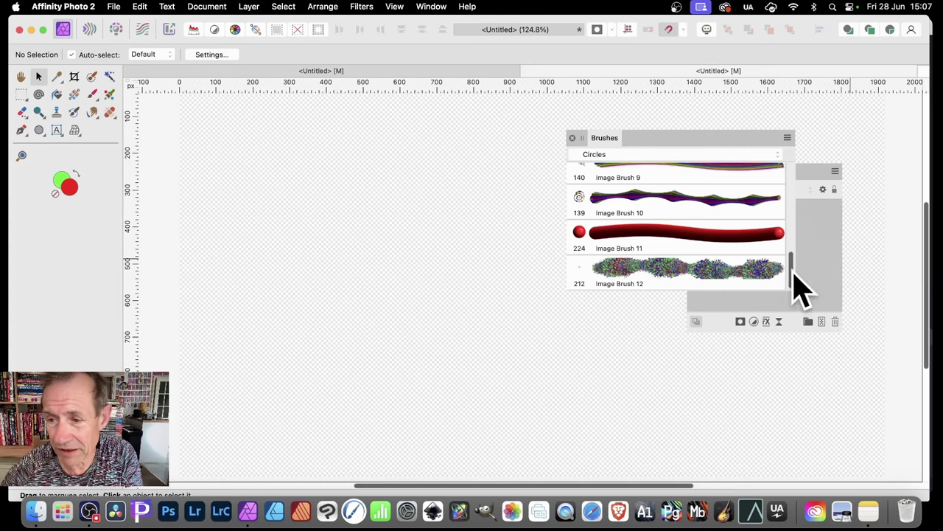
- Open the first Circles brush, Image Brush, for editing and set its Scatter Y to 480 %
left_click_drag(793, 273, 789, 180)
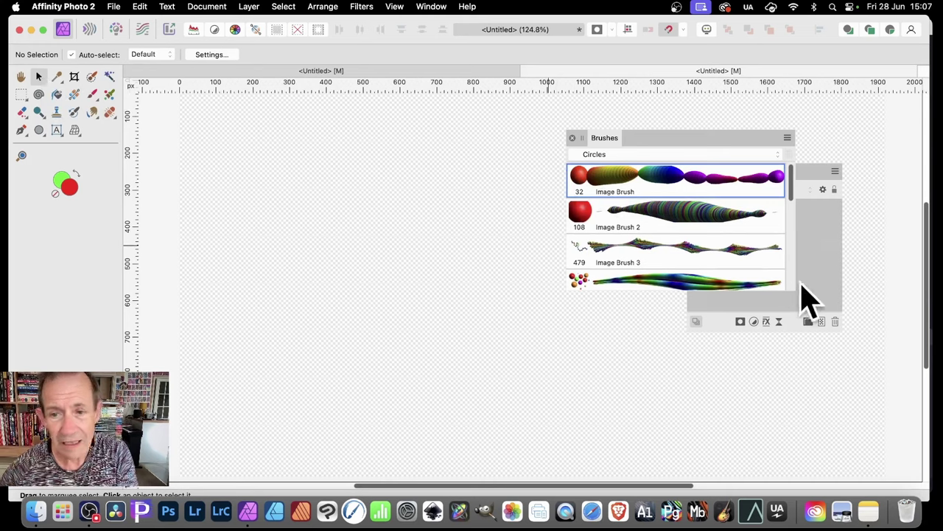
key("b")
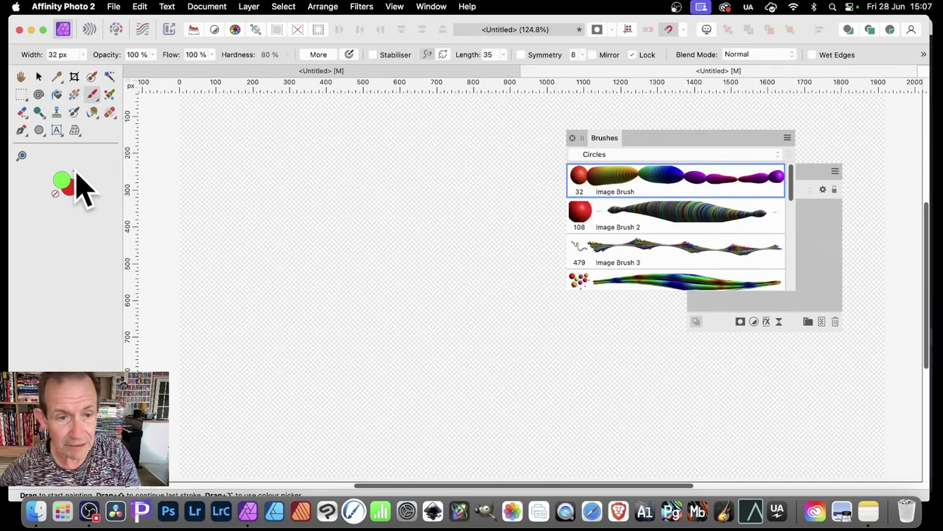
double_click(672, 189)
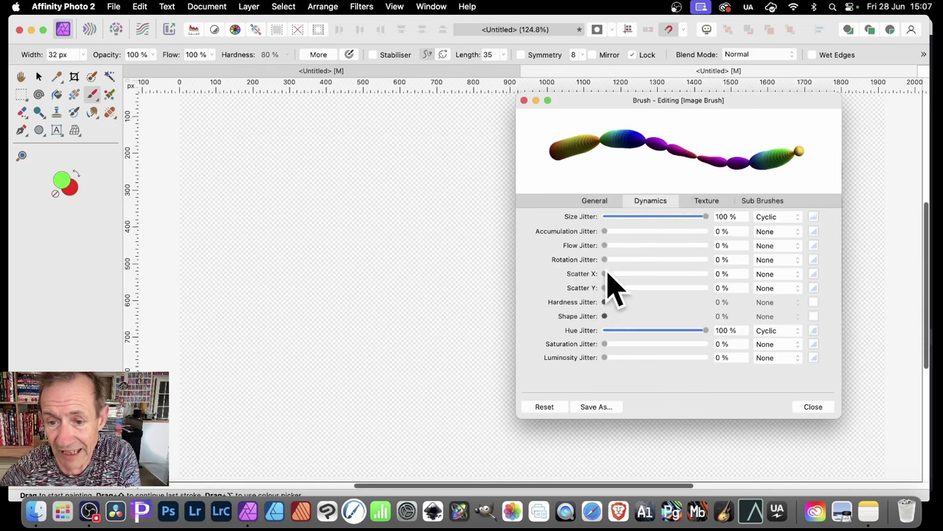
mouse_move(606, 288)
left_mouse_down()
mouse_move(661, 288)
mouse_move(642, 288)
mouse_move(652, 288)
left_mouse_up()
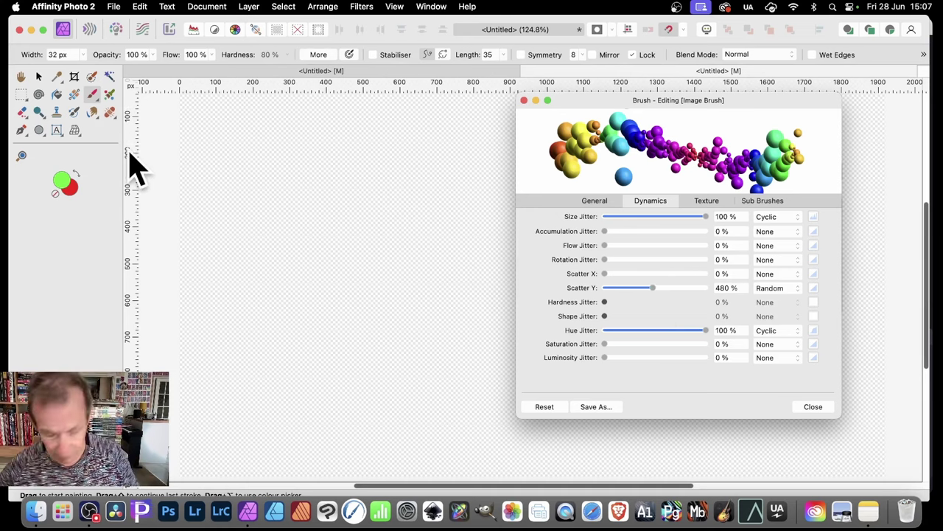
- Paint a winding test stroke of scattered spheres on the empty canvas and undo it
mouse_move(219, 172)
left_mouse_down()
mouse_move(246, 183)
mouse_move(279, 175)
mouse_move(329, 203)
mouse_move(362, 186)
mouse_move(435, 222)
mouse_move(487, 280)
mouse_move(440, 296)
mouse_move(403, 271)
mouse_move(328, 255)
mouse_move(285, 259)
mouse_move(271, 291)
mouse_move(247, 273)
left_mouse_up()
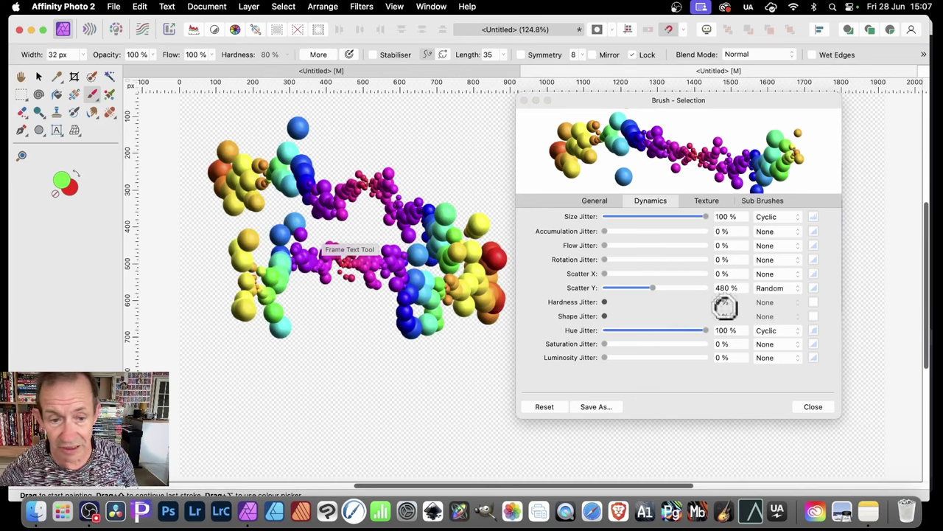
key("super+z")
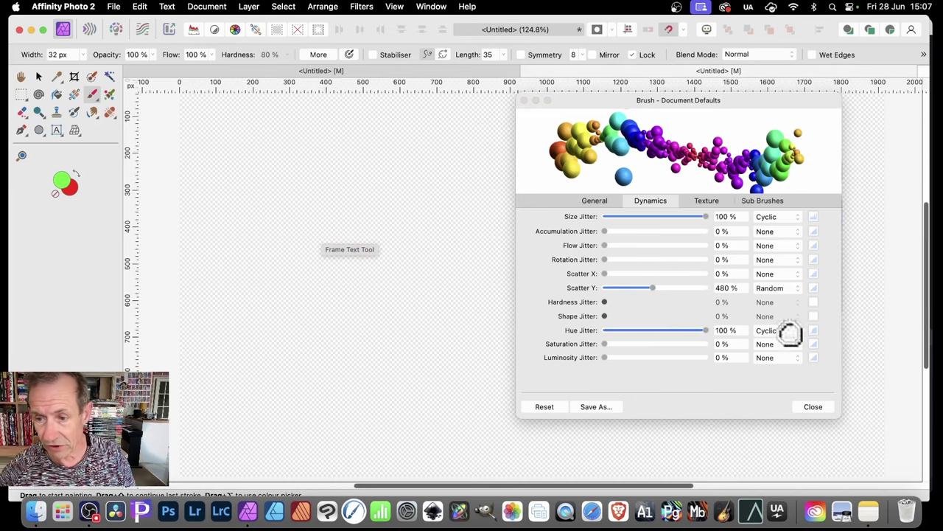
- Reshape the Hue Jitter profile curve by adding a point on its steep middle section and pulling it up slightly
left_click(815, 331)
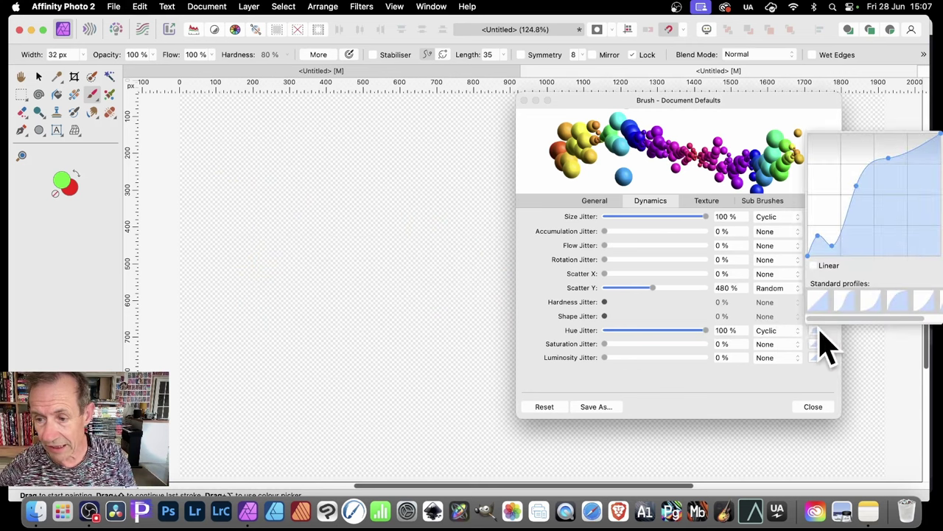
left_click_drag(859, 214, 845, 195)
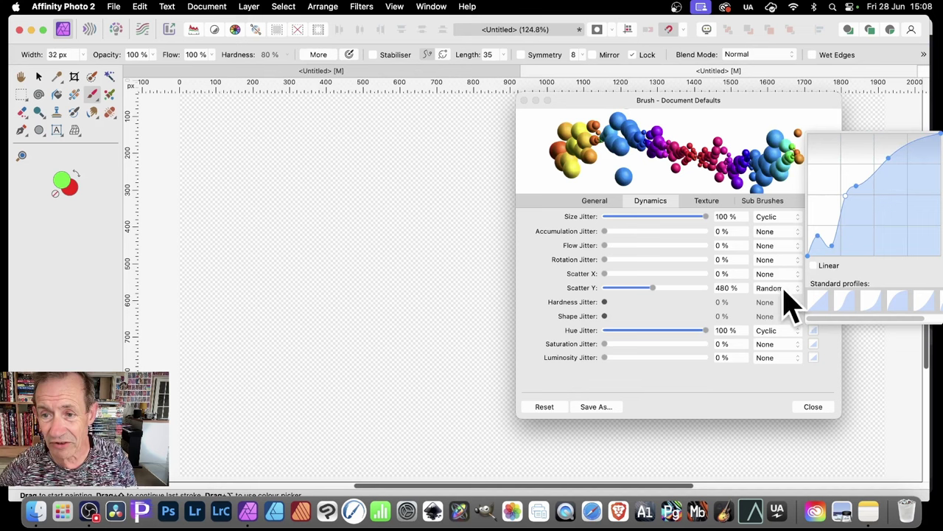
left_click(720, 390)
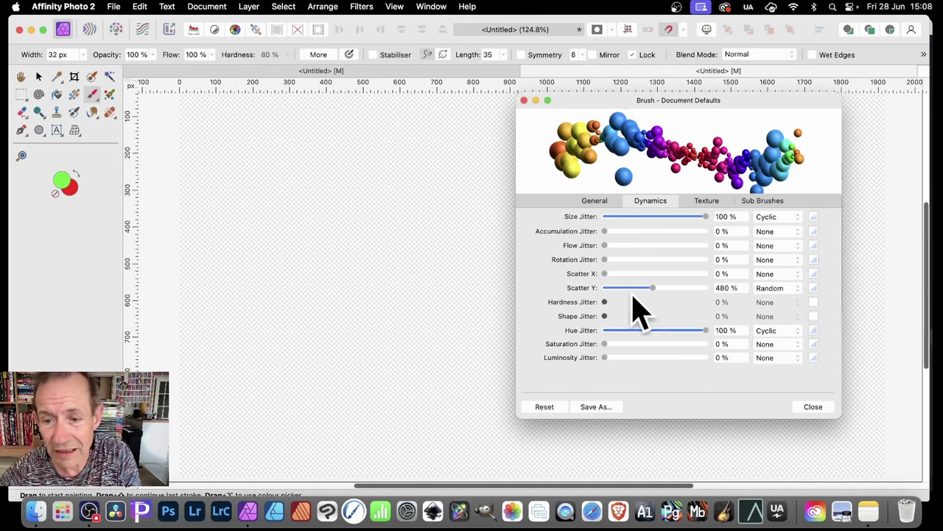
- Switch the Scatter Y controller to Cyclic and set Scatter Y to 167 %
left_click(777, 289)
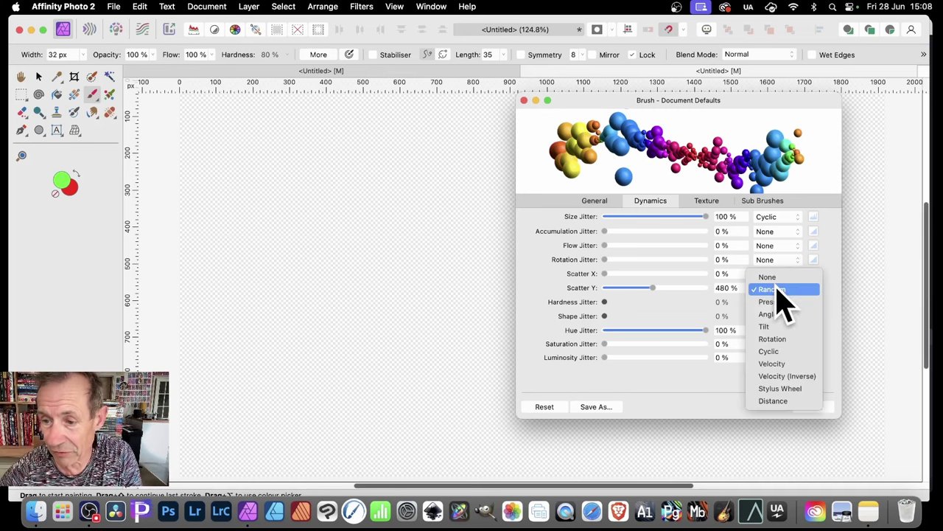
left_click(784, 354)
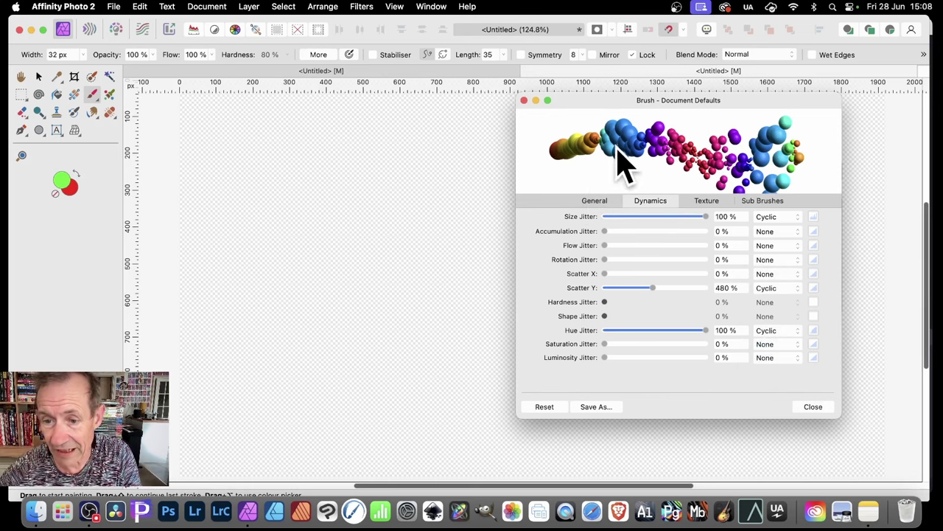
mouse_move(655, 289)
left_mouse_down()
mouse_move(688, 288)
mouse_move(624, 293)
left_mouse_up()
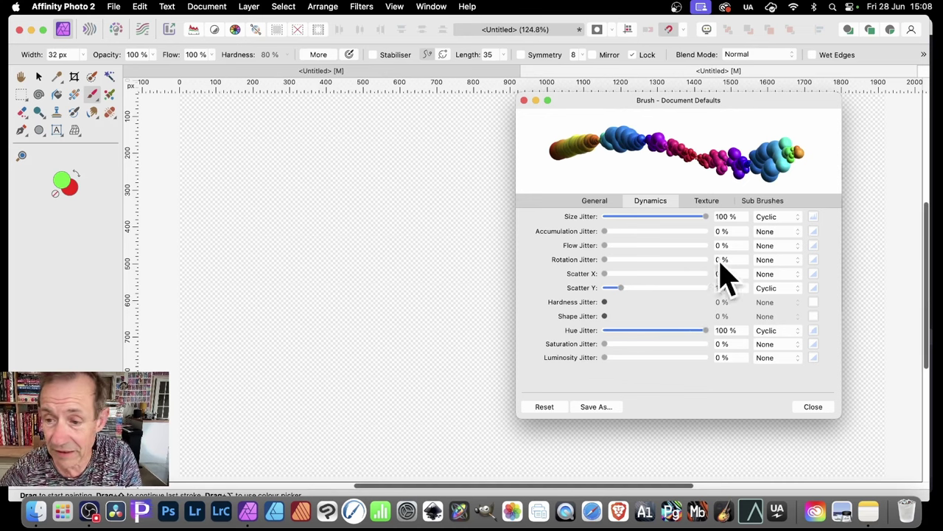
- Try a custom Scatter Y profile curve, replace it with the convex fast-rising standard profile, and set Scatter Y to 208 %
left_click(814, 288)
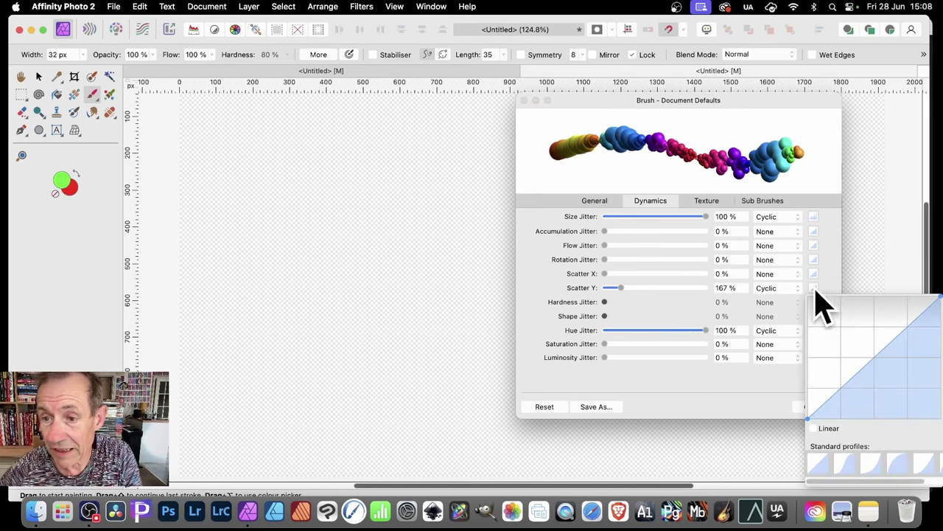
left_click(824, 411)
left_click_drag(821, 399, 867, 341)
left_click_drag(902, 307, 912, 396)
left_click(876, 463)
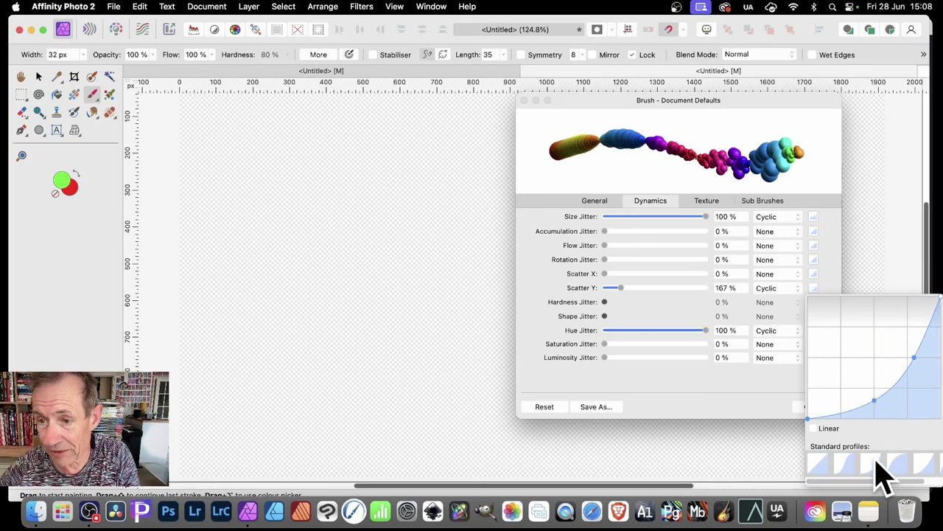
left_click(895, 461)
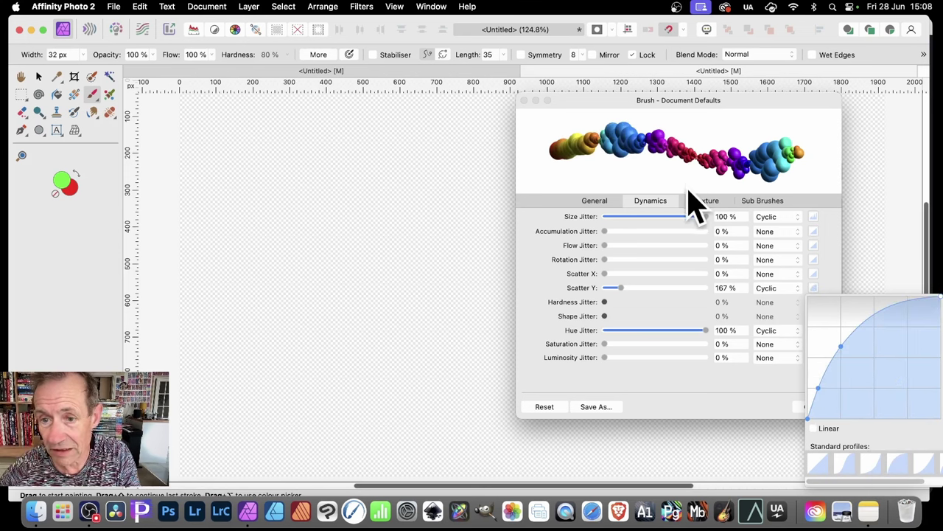
mouse_move(621, 290)
left_mouse_down()
mouse_move(644, 297)
mouse_move(627, 297)
left_mouse_up()
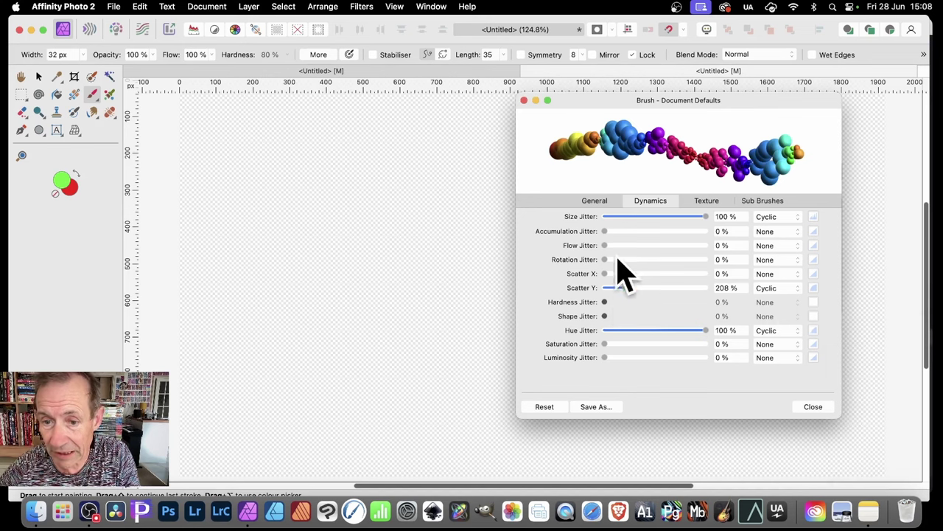
- Set the brush spacing to 1 % and paint a winding stroke that loops back across the canvas's left half
left_click(602, 202)
left_click_drag(609, 282, 601, 286)
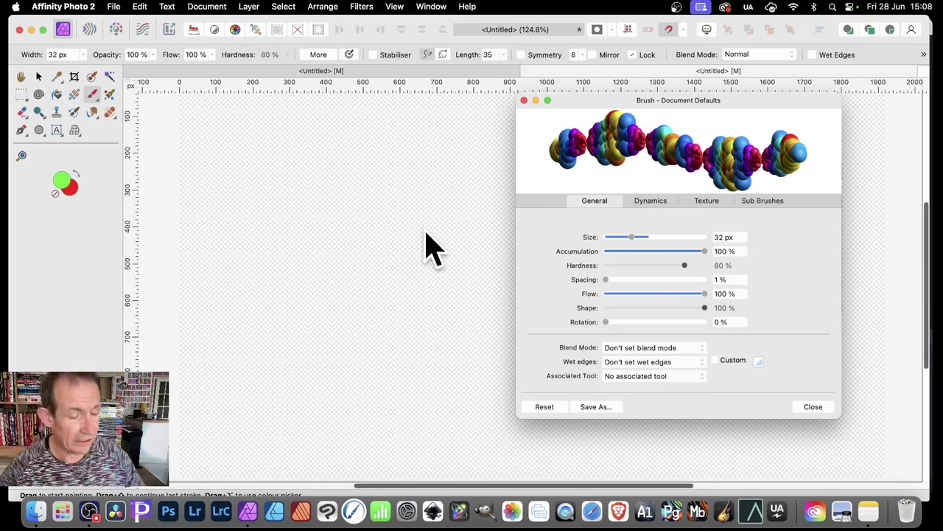
mouse_move(208, 156)
left_mouse_down()
mouse_move(311, 190)
mouse_move(330, 214)
mouse_move(386, 177)
mouse_move(429, 194)
mouse_move(464, 221)
mouse_move(473, 277)
mouse_move(390, 291)
mouse_move(263, 282)
mouse_move(227, 271)
left_mouse_up()
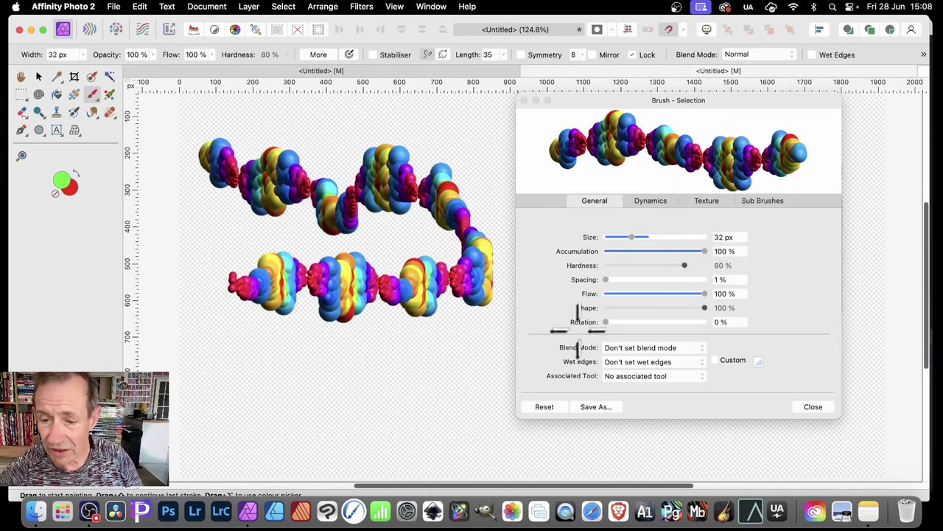
- Set Rotation Jitter to 100 % with the Cyclic controller and bend its profile curve below the diagonal
left_click(651, 200)
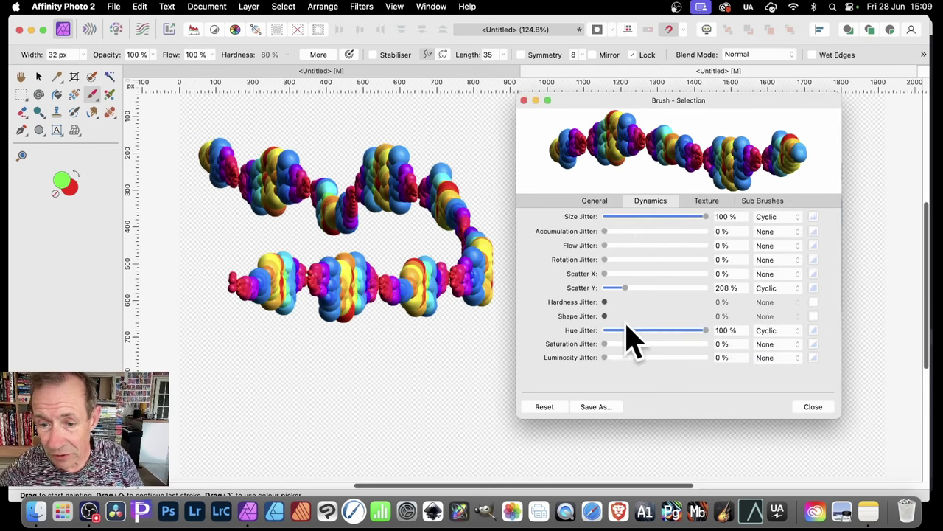
mouse_move(670, 259)
left_mouse_down()
mouse_move(733, 258)
mouse_move(644, 258)
mouse_move(727, 263)
mouse_move(665, 259)
mouse_move(716, 265)
left_mouse_up()
left_click(814, 260)
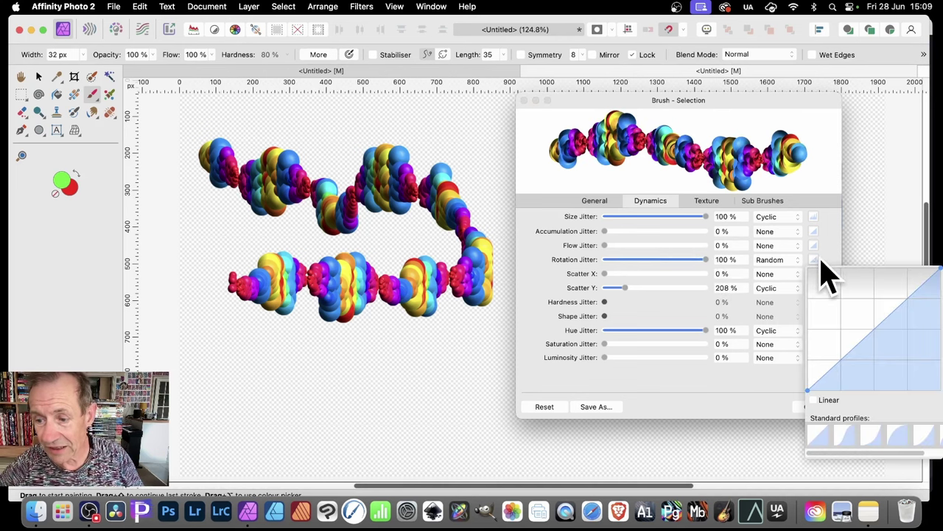
left_click(772, 260)
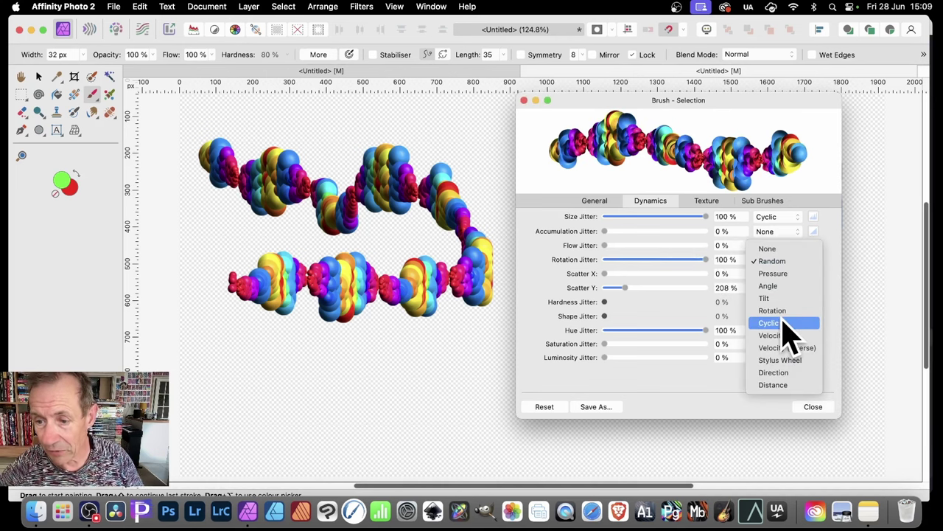
left_click(784, 324)
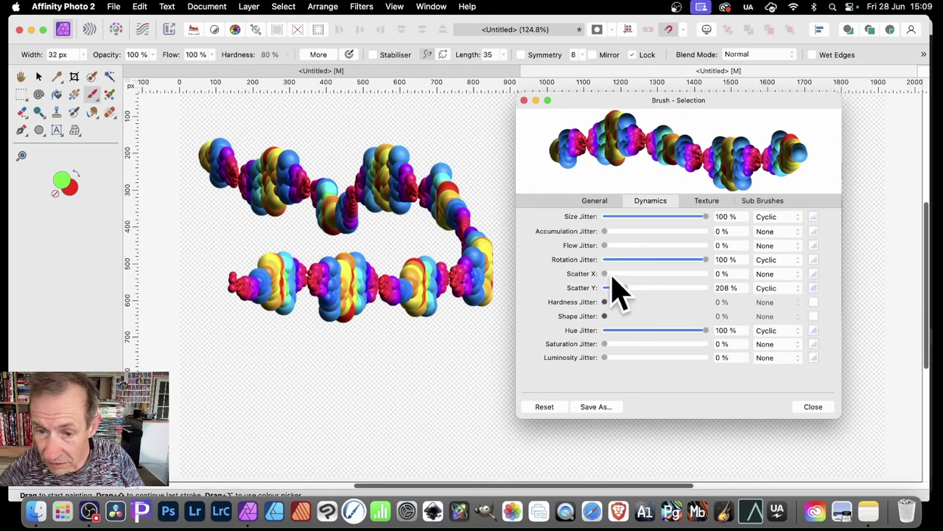
left_click(814, 260)
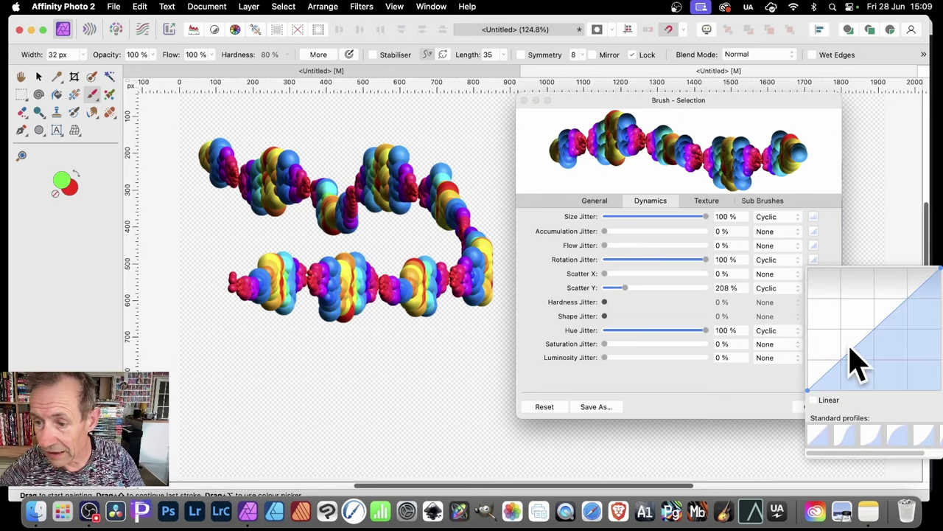
mouse_move(848, 350)
left_mouse_down()
mouse_move(825, 309)
mouse_move(867, 362)
mouse_move(803, 274)
mouse_move(837, 329)
mouse_move(862, 287)
mouse_move(887, 358)
left_mouse_up()
left_click(689, 383)
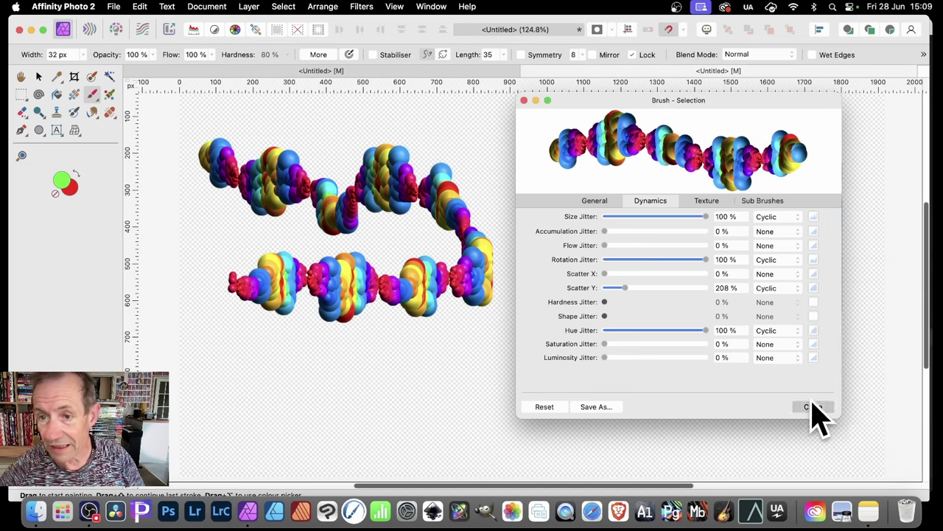
- Close the brush settings and paint overlapping winding strokes over the middle of the canvas
left_click(812, 406)
mouse_move(348, 136)
left_mouse_down()
mouse_move(401, 136)
mouse_move(430, 151)
mouse_move(513, 160)
mouse_move(535, 279)
mouse_move(493, 316)
mouse_move(378, 360)
mouse_move(465, 358)
mouse_move(560, 385)
mouse_move(600, 352)
mouse_move(530, 342)
mouse_move(493, 304)
mouse_move(385, 257)
mouse_move(417, 210)
mouse_move(464, 249)
mouse_move(528, 186)
mouse_move(523, 147)
left_mouse_up()
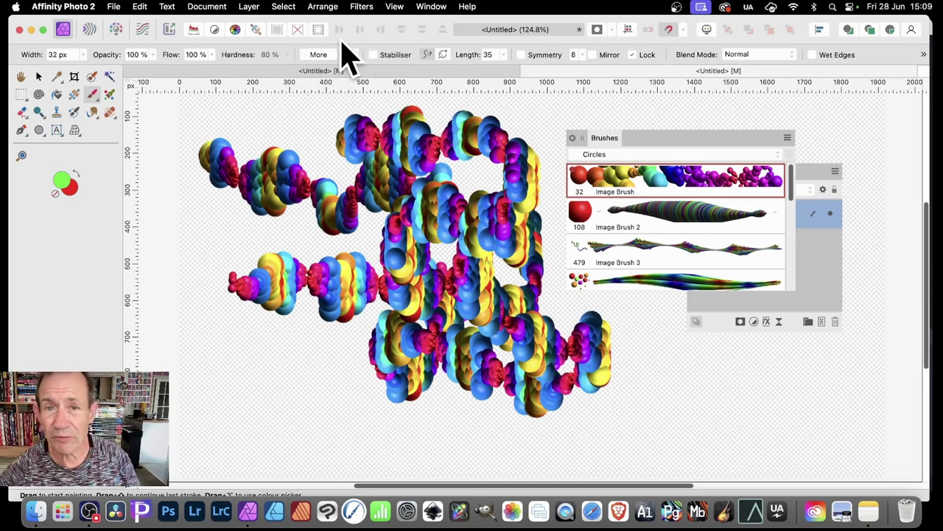
left_click(361, 7)
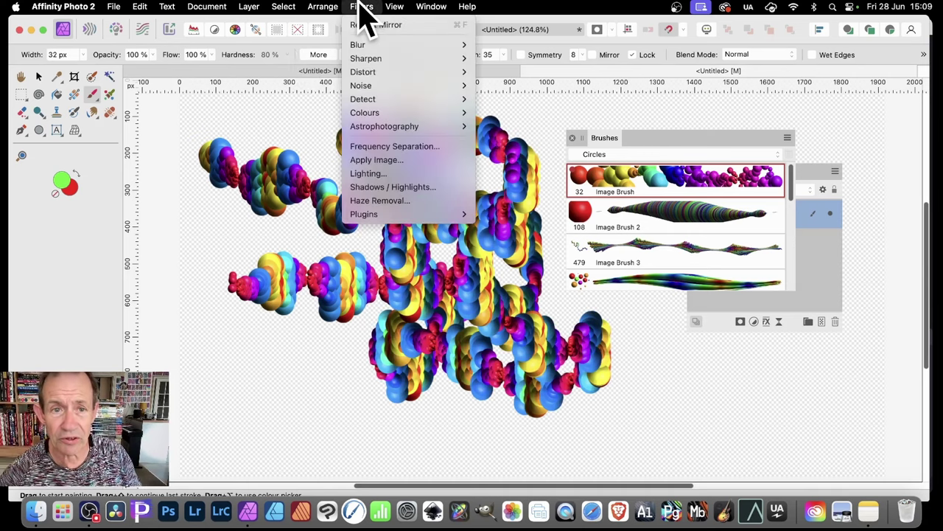
mouse_move(378, 74)
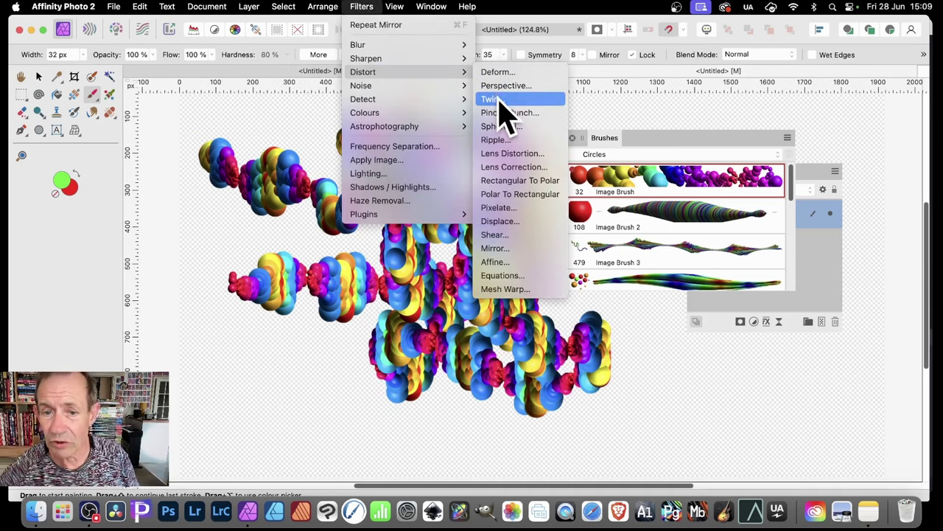
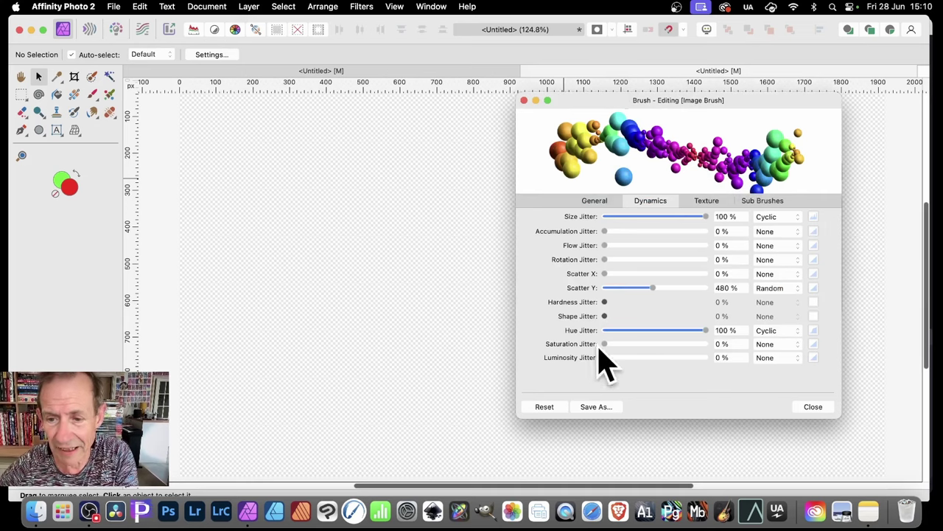
- Set the first Circles brush's Scatter Y to 0 % and close its settings
left_click_drag(652, 287, 587, 291)
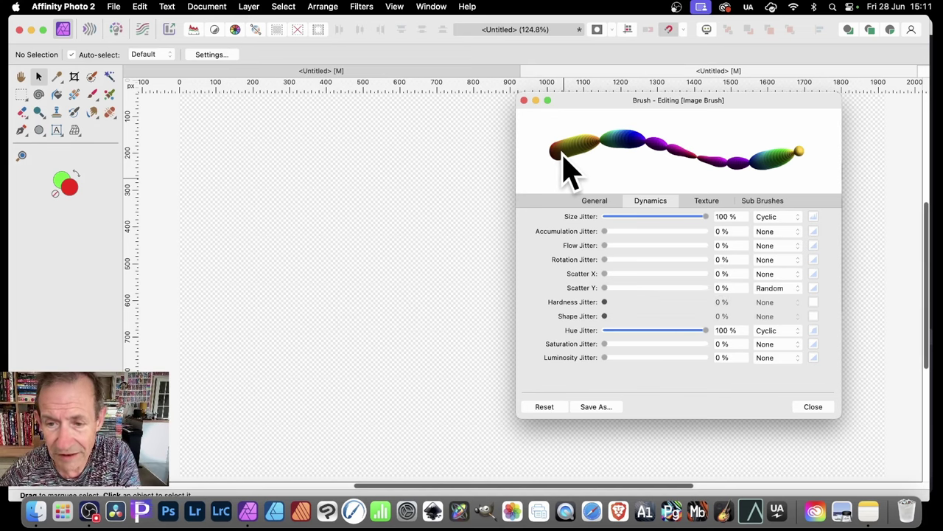
left_click(830, 409)
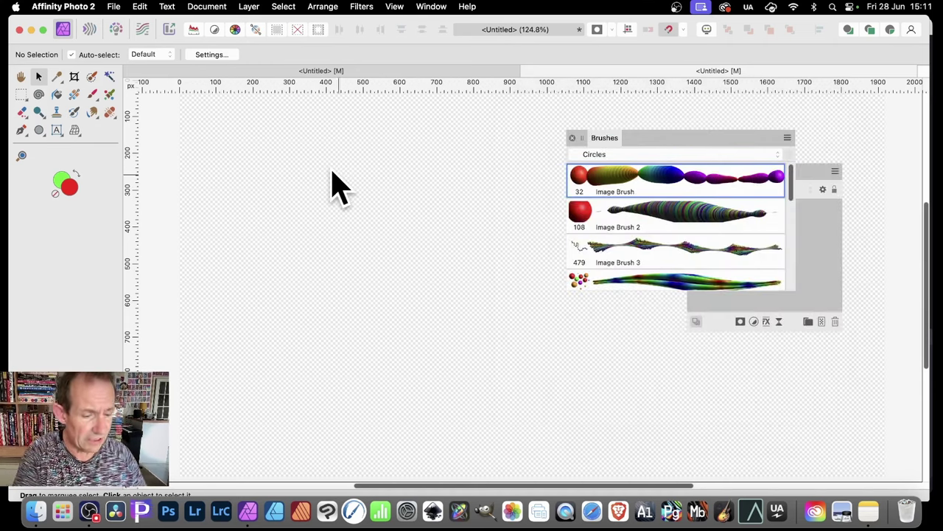
- Paint a roughly circular ring about 670 px across on the empty canvas with the Paint Brush tool
key("b")
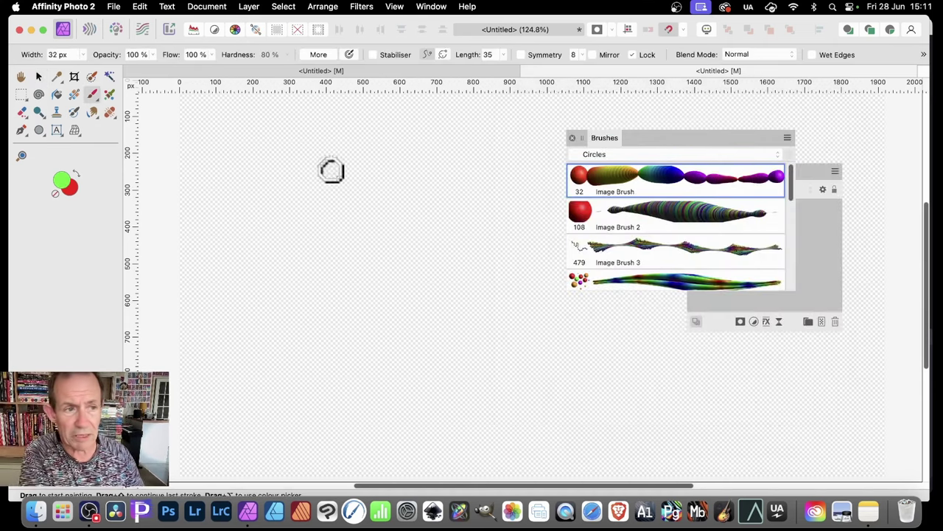
mouse_move(376, 175)
left_mouse_down()
mouse_move(418, 165)
mouse_move(472, 179)
left_mouse_up()
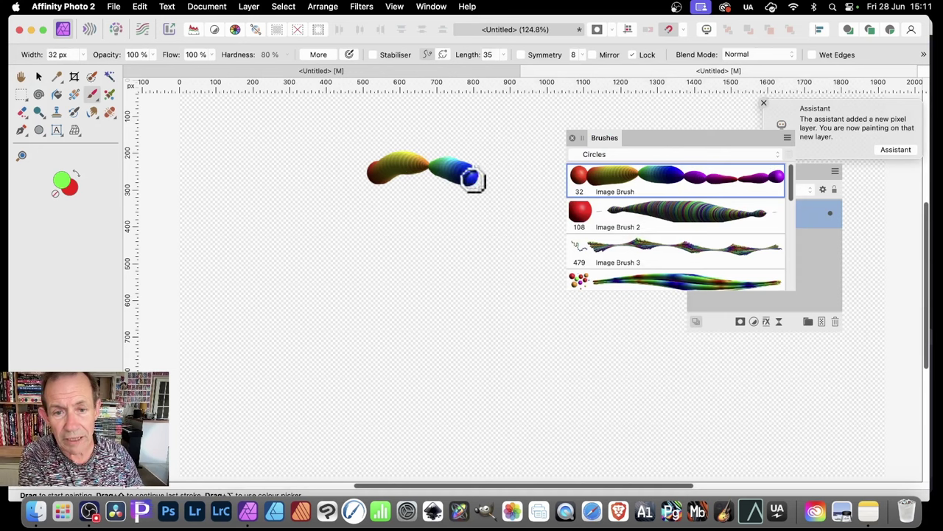
mouse_move(507, 224)
left_mouse_down()
mouse_move(512, 308)
mouse_move(500, 346)
mouse_move(467, 374)
mouse_move(421, 389)
mouse_move(364, 389)
mouse_move(323, 372)
mouse_move(293, 339)
mouse_move(294, 251)
mouse_move(329, 184)
mouse_move(361, 162)
mouse_move(411, 168)
left_mouse_up()
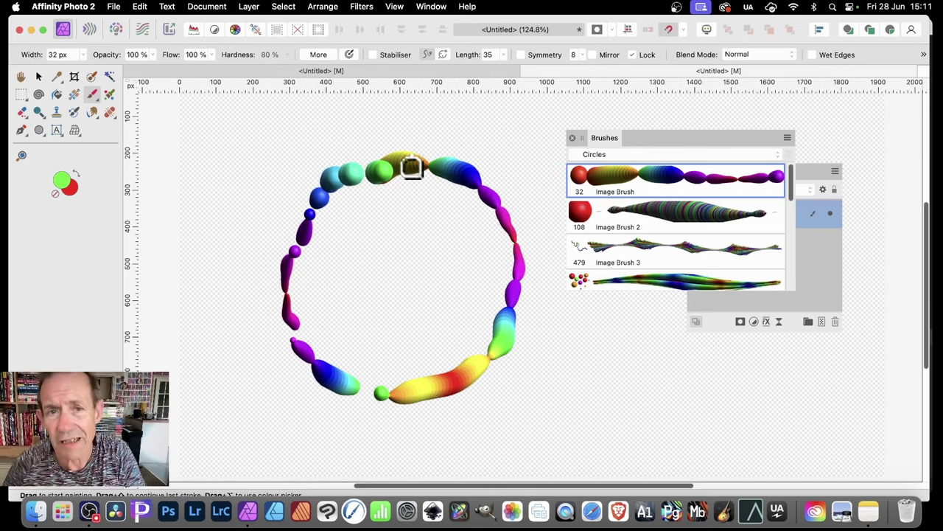
- Nudge the ring slightly up and to the right, and start a Move / Duplicate with Duplicate enabled and 11 copies
left_click(39, 76)
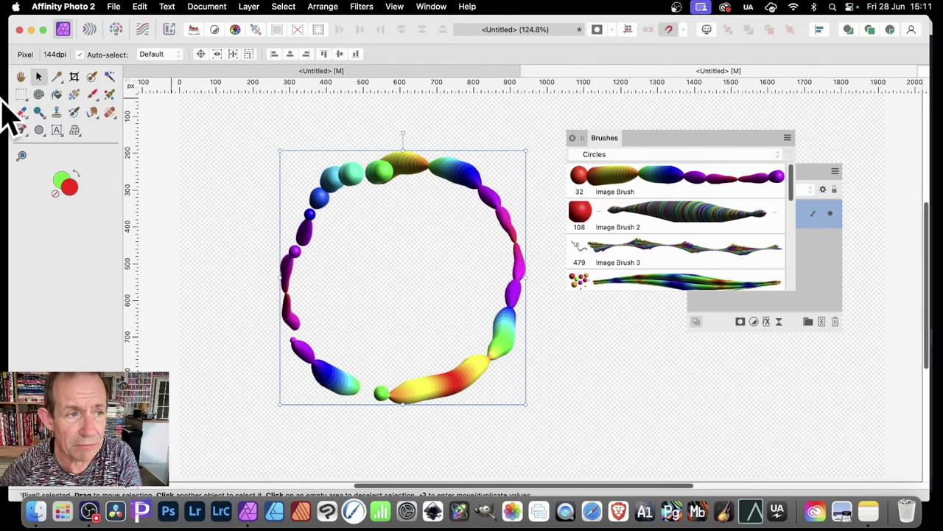
mouse_move(433, 164)
left_mouse_down()
mouse_move(449, 160)
mouse_move(436, 161)
left_mouse_up()
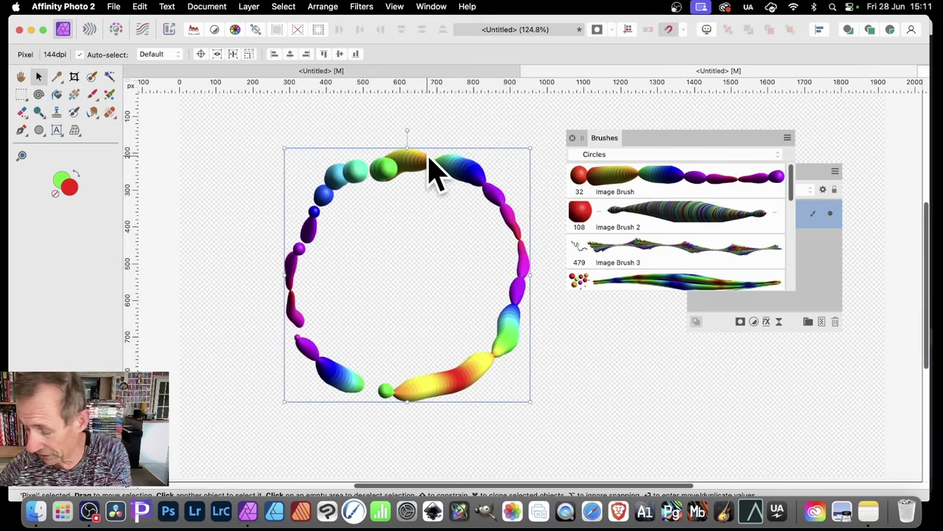
key("Return")
left_click_drag(727, 103, 634, 146)
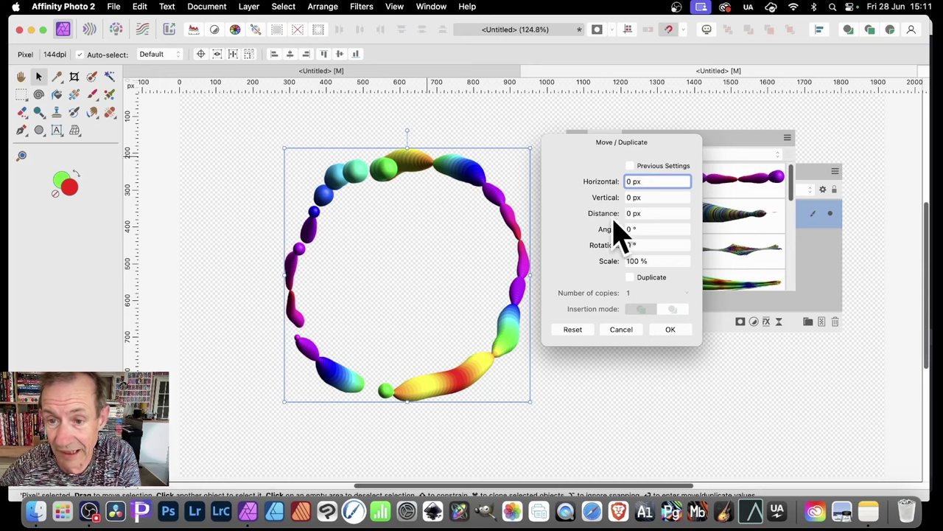
left_click(631, 278)
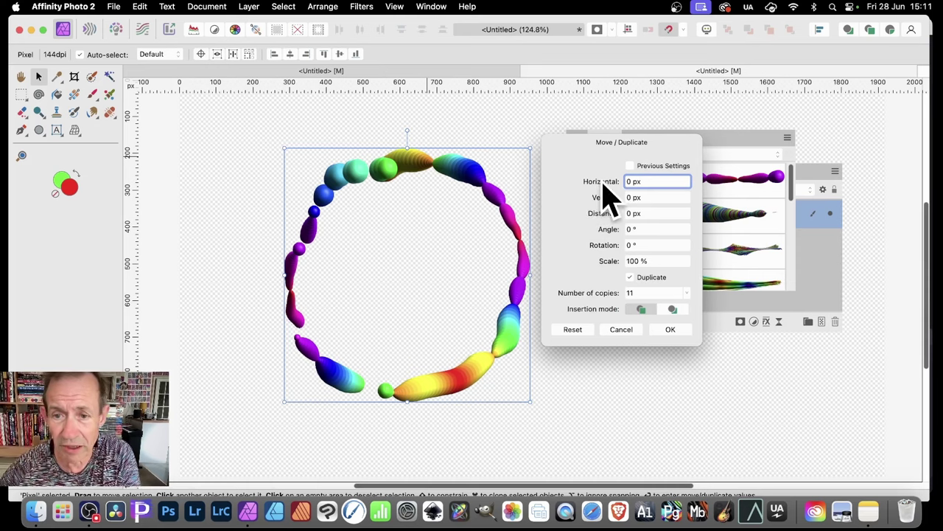
- Try offsetting the ring copies by -8 px horizontally and -6.3 px vertically, and reset both offsets to 0 px
mouse_move(604, 187)
left_mouse_down()
mouse_move(617, 193)
mouse_move(586, 189)
mouse_move(631, 197)
mouse_move(603, 199)
mouse_move(624, 214)
mouse_move(597, 215)
left_mouse_up()
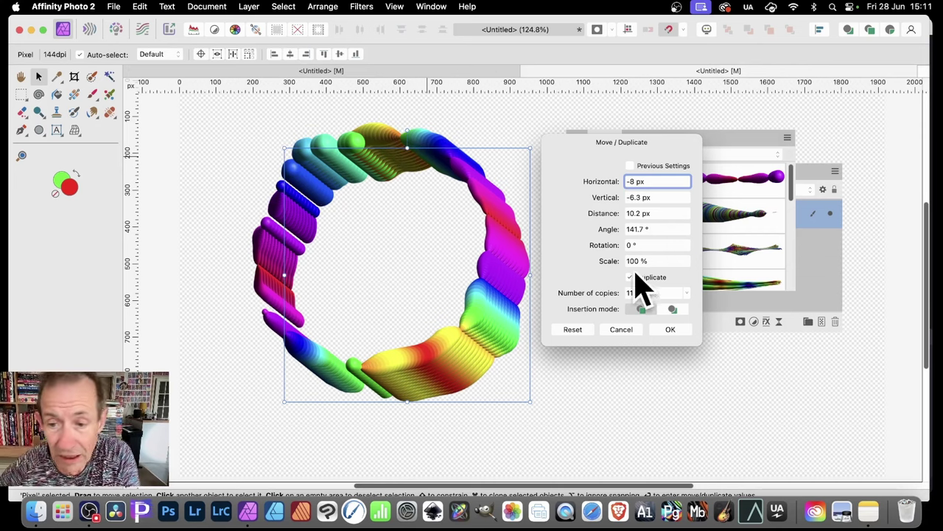
left_click_drag(652, 182, 618, 181)
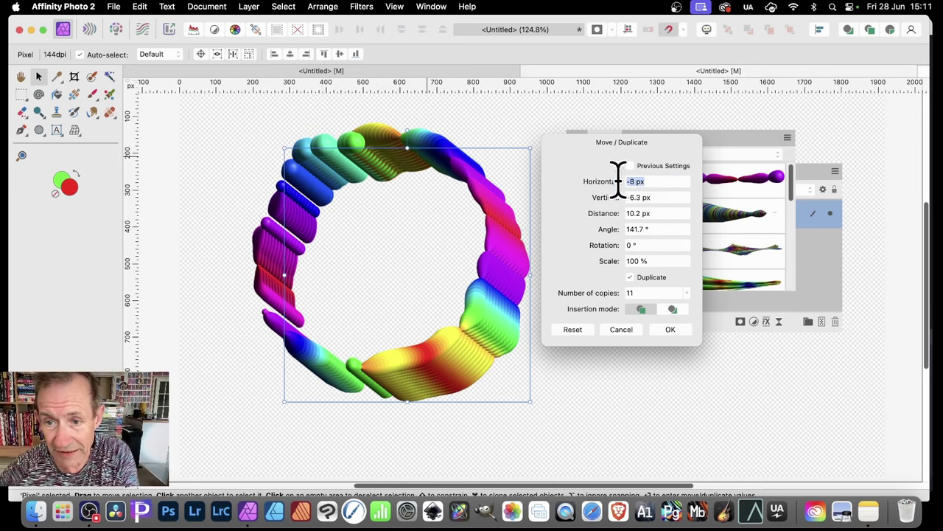
type("0")
key("Tab")
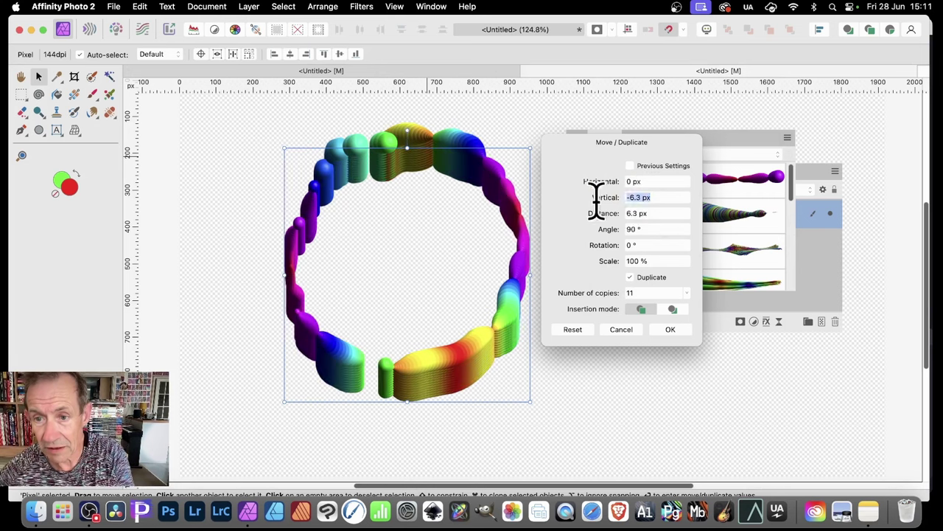
type("0")
key("Tab")
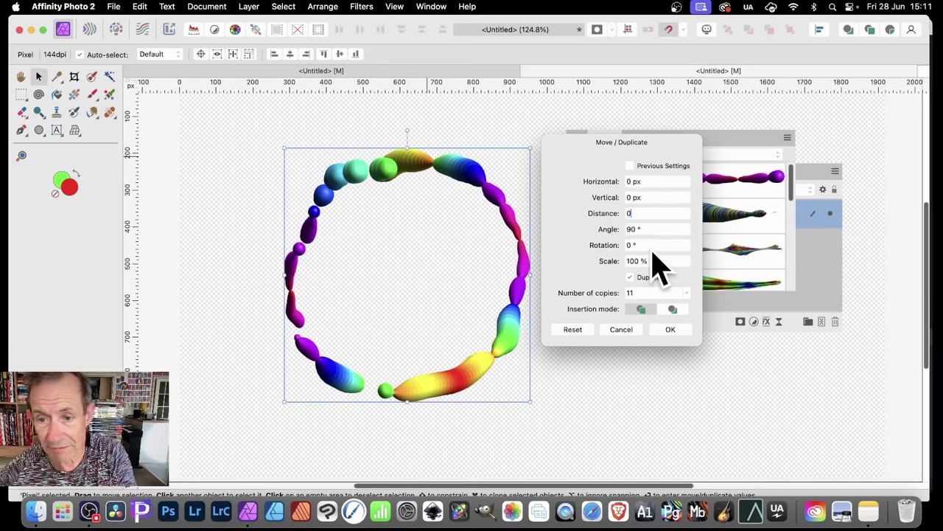
- Set the Move / Duplicate scale to 96 % so each ring copy shrinks towards the centre
key("Tab")
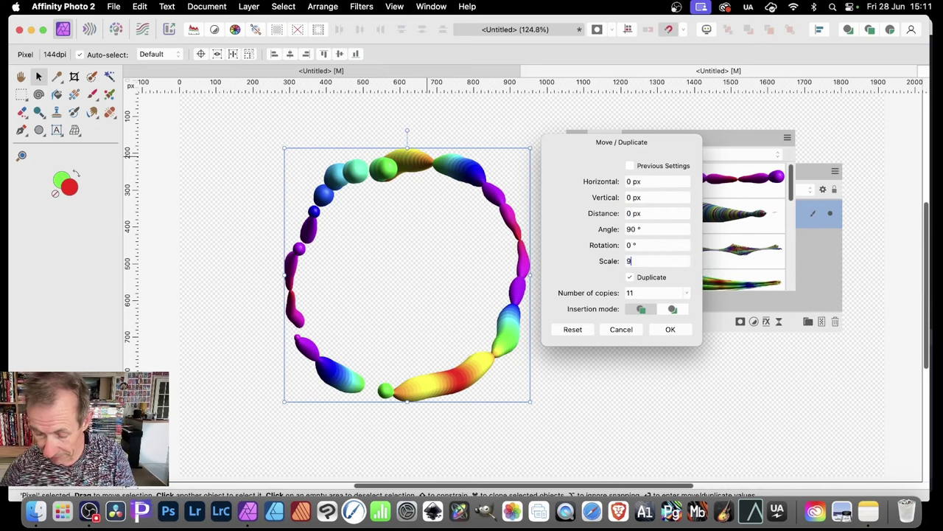
type("96")
key("Tab")
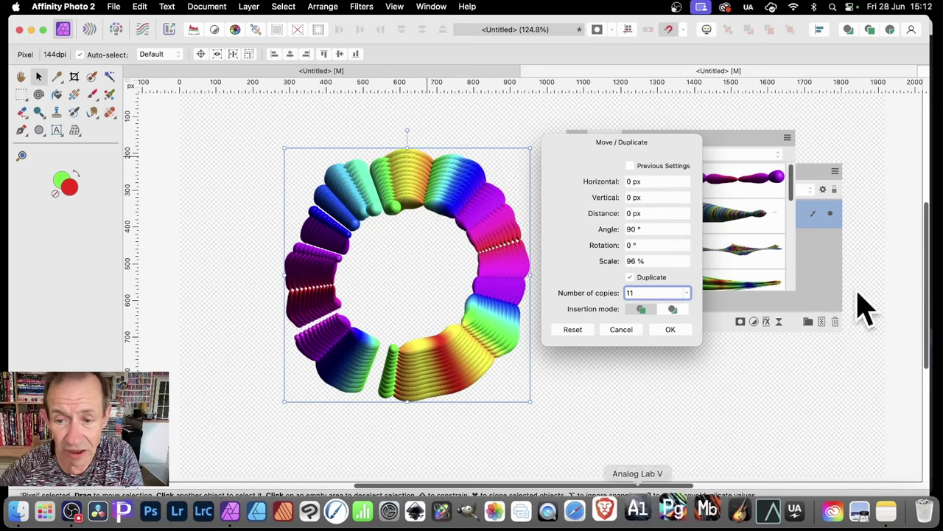
- Increase the number of ring copies to 86
key("Up")
key("Up")
key("Up")
key("Up")
key("Up")
key("Up")
key("Up")
key("Up")
key("Up")
key("Up")
key("Up")
key("Up")
key("Up")
key("Up")
key("Up")
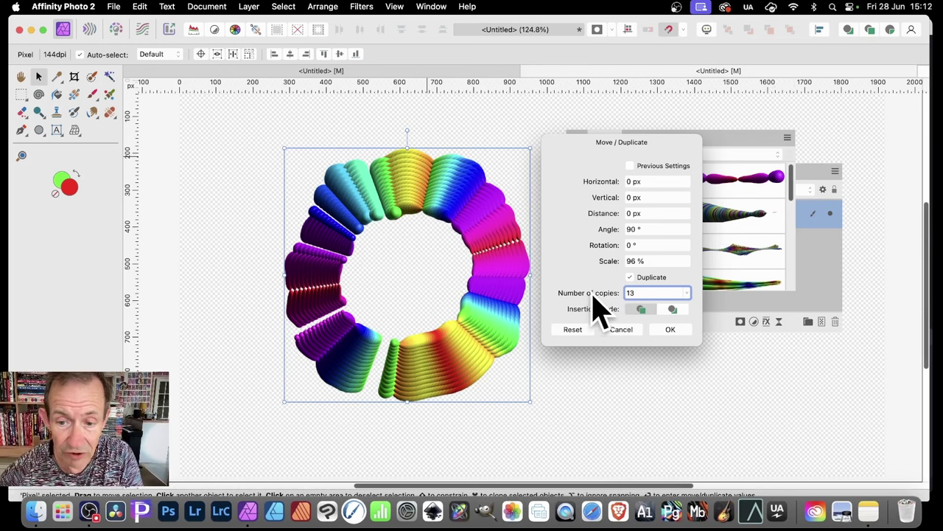
key("Up")
key("Up")
key("Up")
key("Up")
key("Up")
key("Up")
key("Up")
key("Up")
key("Up")
key("Up")
key("Up")
key("Up")
key("Up")
key("Up")
key("Up")
key("Up")
key("Up")
key("Up")
key("Up")
key("Up")
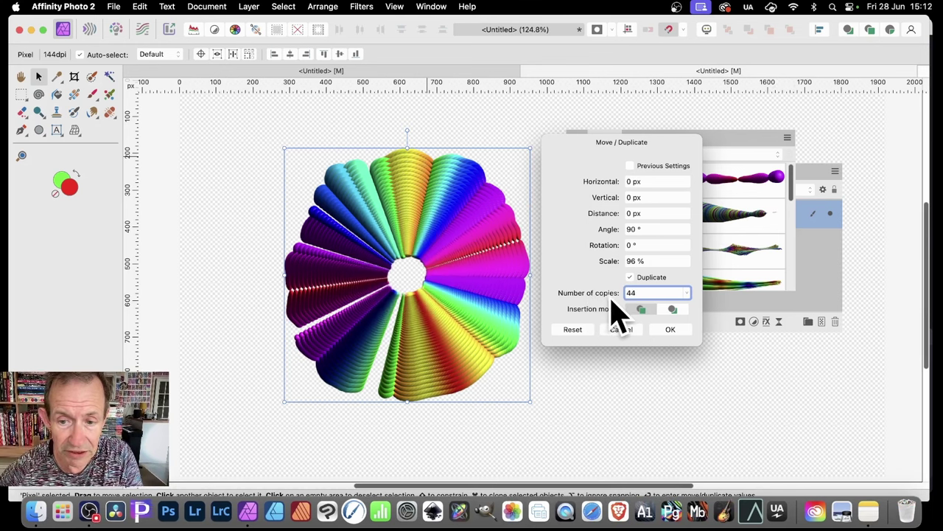
key("Up")
key("Up")
key("Up")
key("Up")
key("Up")
key("Up")
key("Up")
key("Up")
key("Up")
key("Up")
key("Up")
key("Up")
key("Up")
key("Up")
key("Up")
key("Up")
key("Up")
key("Up")
key("Up")
key("Up")
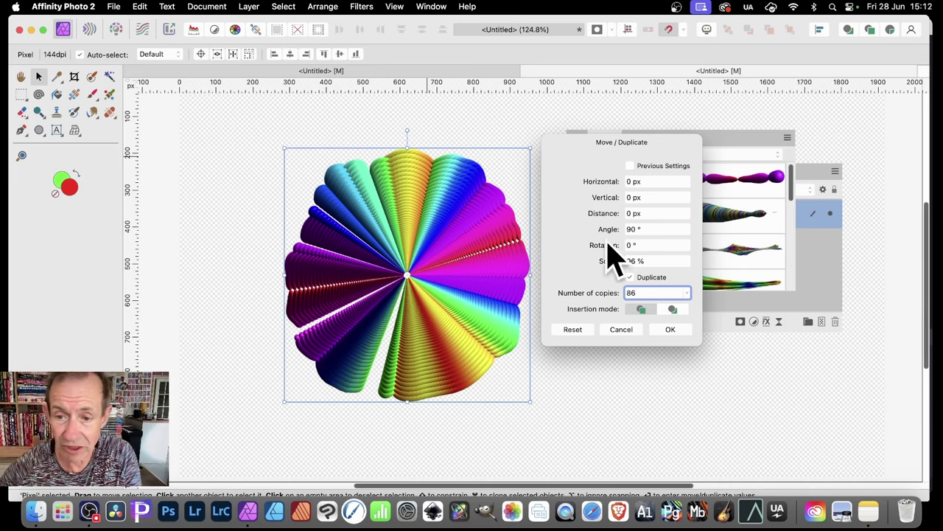
- Set the duplicates' rotation to 2° and apply the Move / Duplicate to form a spiral
scroll(611, 254, "up", 4)
scroll(612, 257, "down", 2)
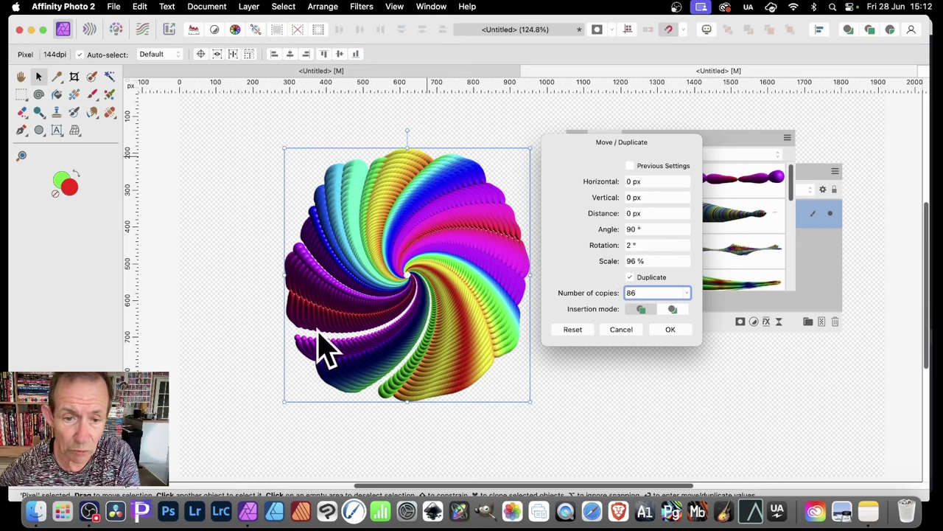
left_click(669, 330)
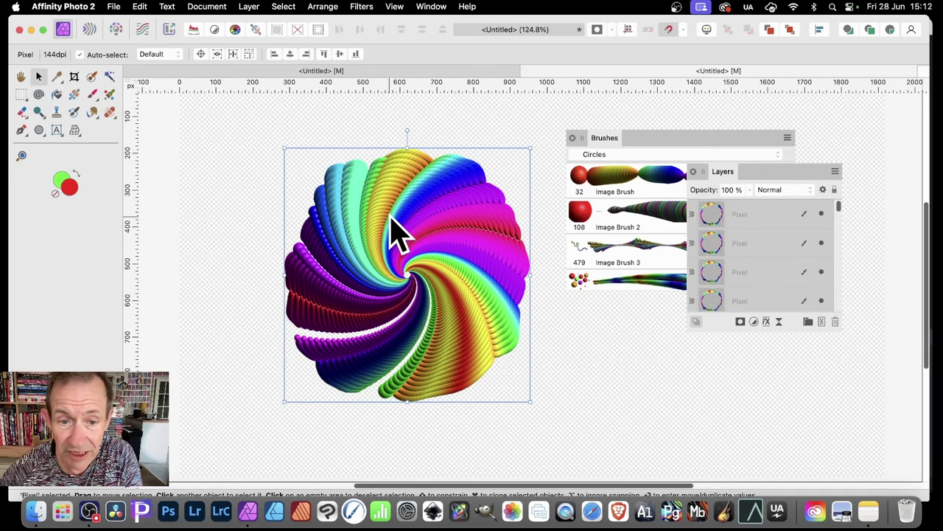
- Try shifting individual rings of the spiral out of alignment to vary the pattern
key("super+v")
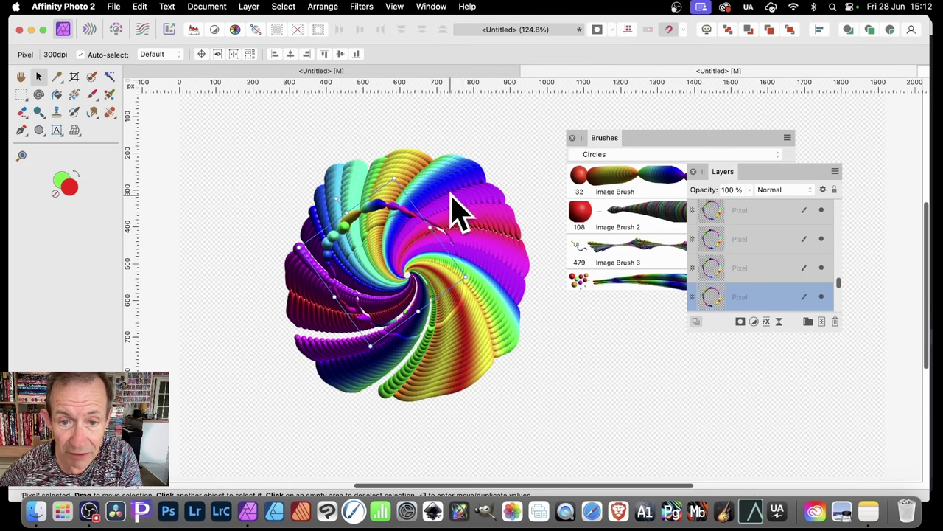
key("super+v")
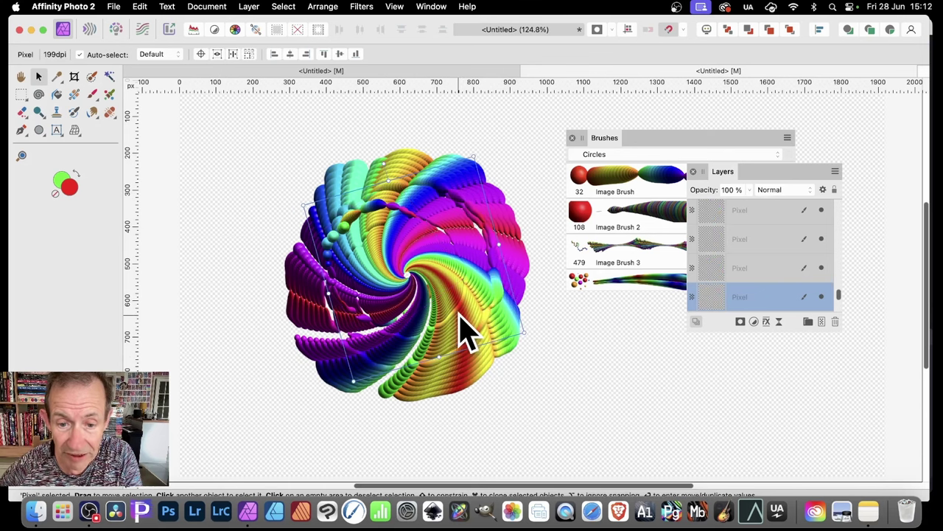
key("super+v")
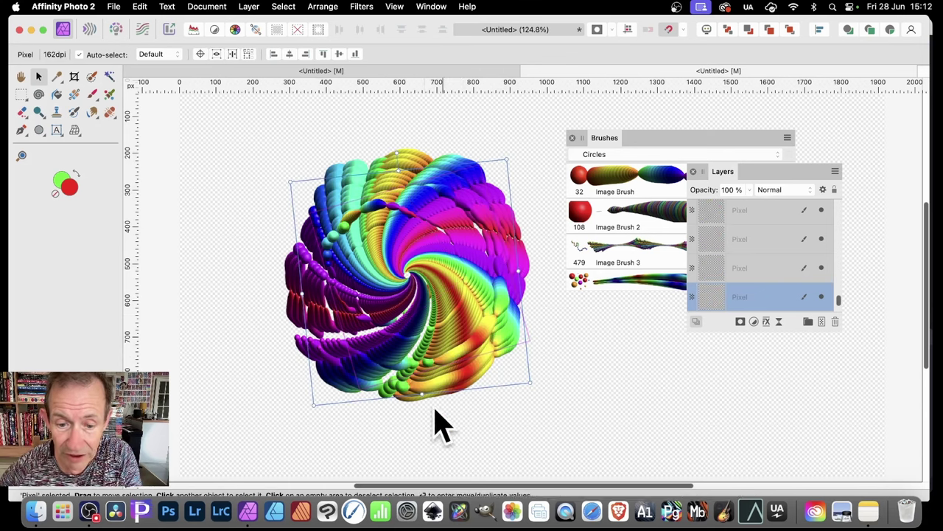
left_click_drag(440, 375, 428, 381)
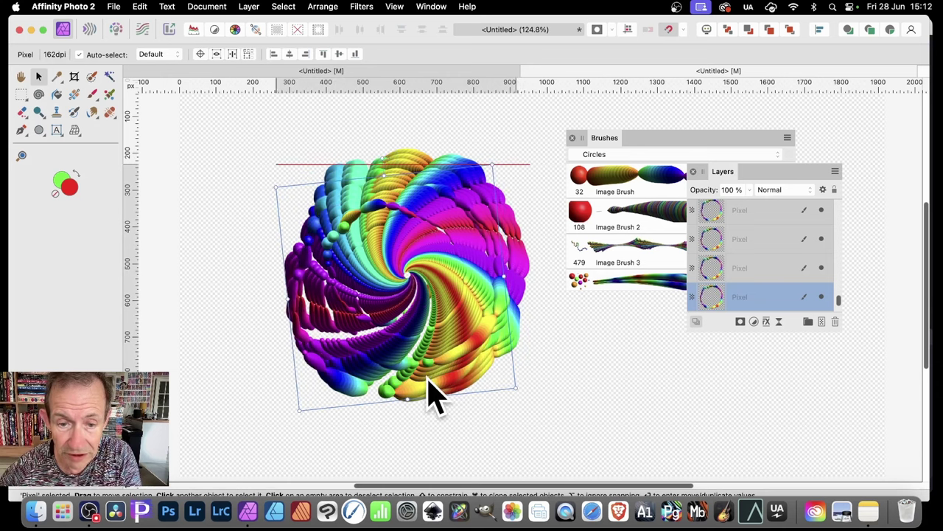
key("super+v")
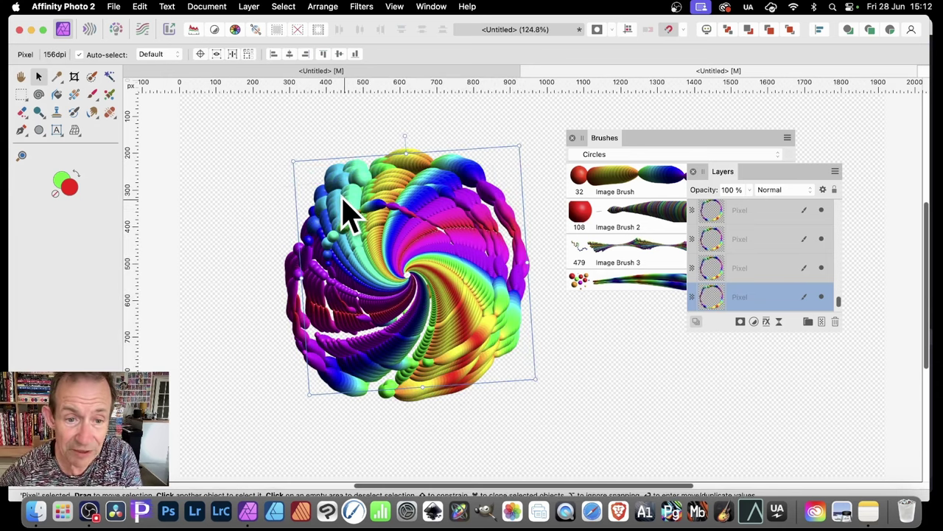
key("super+j")
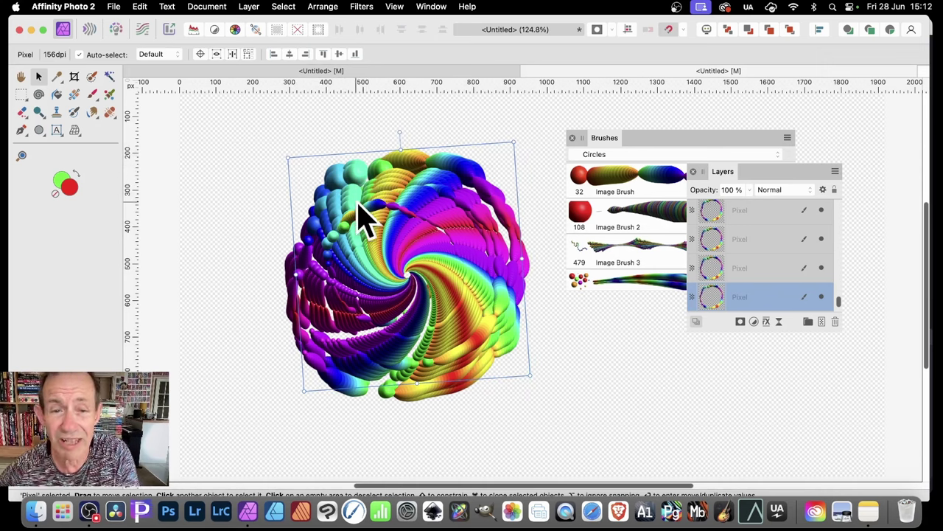
key("super+j")
key("super+j")
key("super+j")
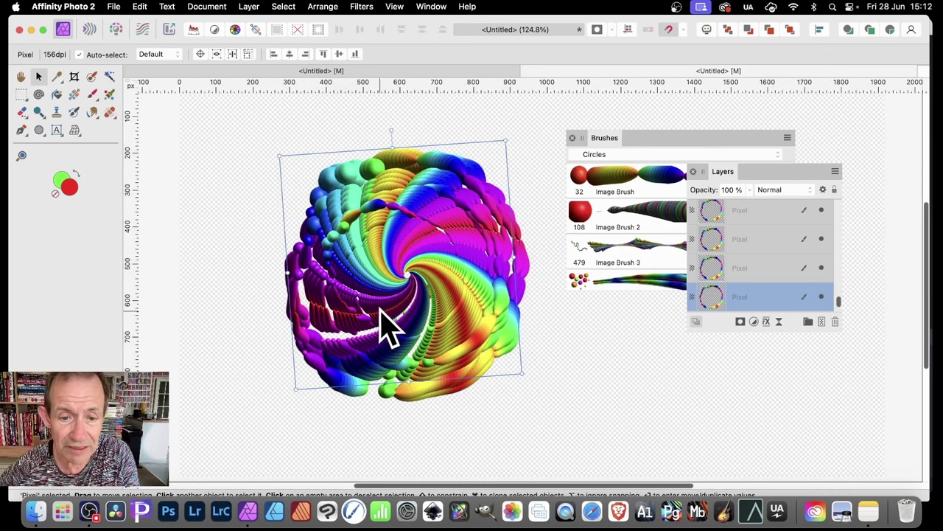
key("super+j")
key("super+j")
key("super+j")
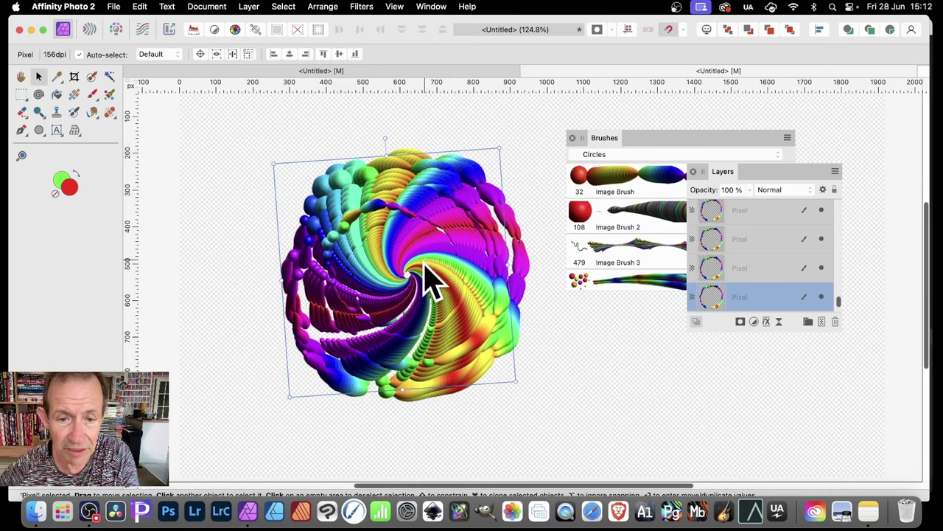
key("super+j")
key("super+j")
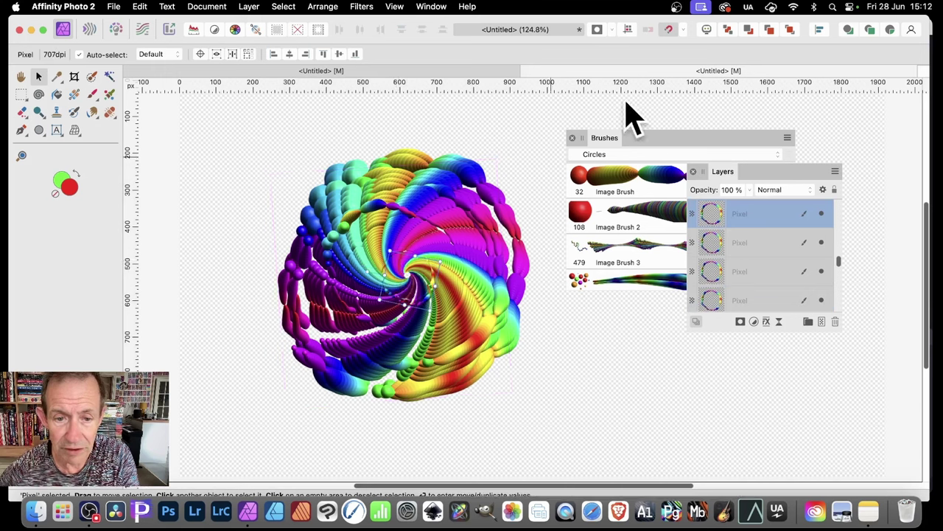
- Undo the shifts of the individual rings until the regular spiral is restored
key("super+z")
key("super+z")
key("super+z")
key("super+z")
key("super+z")
key("super+z")
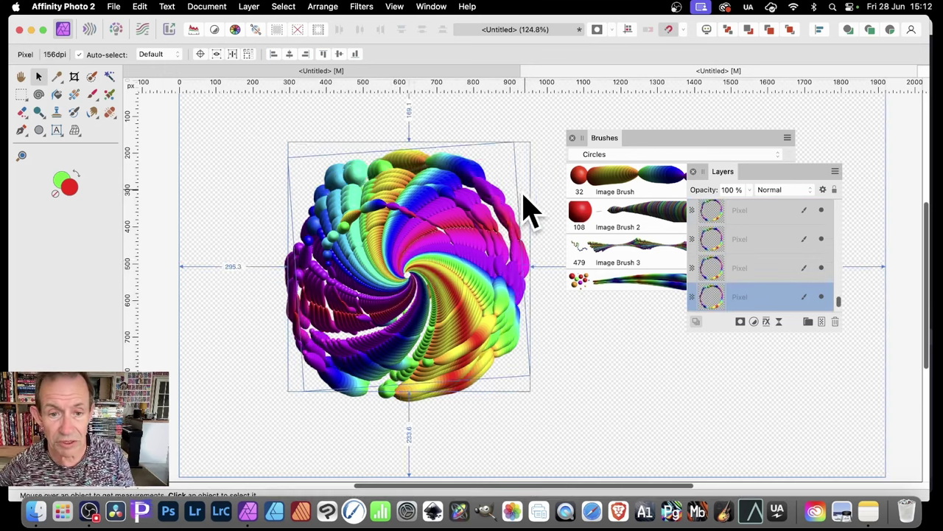
key("super+z")
key("super+z")
key("super+z")
key("super+z")
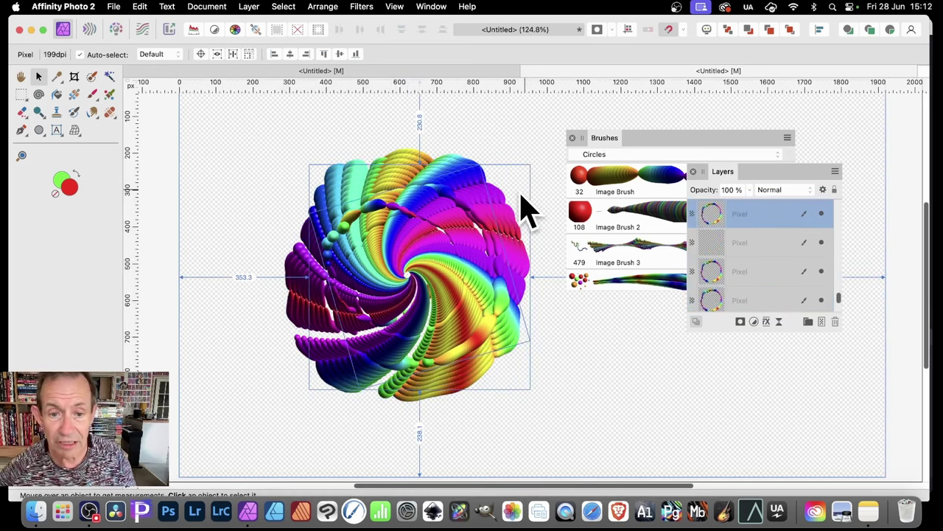
key("super+z")
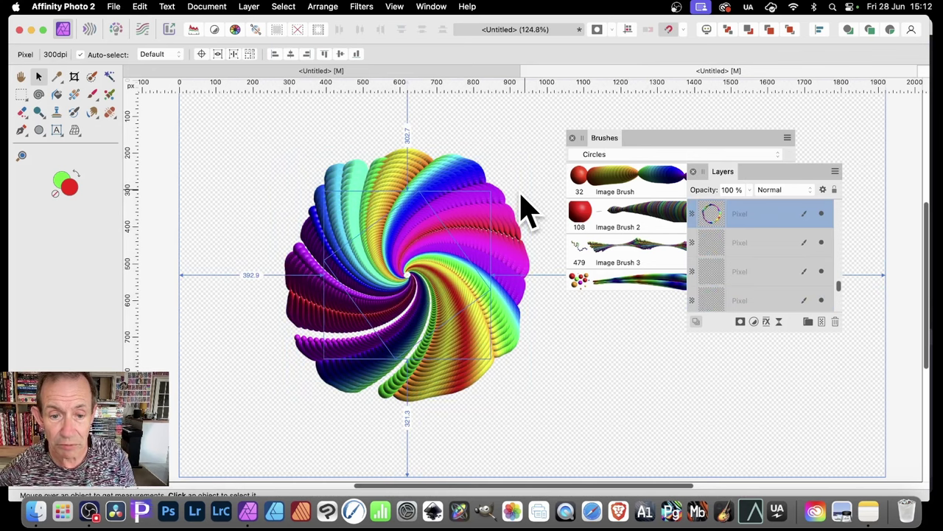
- Select all the ring layers of the spiral, group them and rasterise the group into one pixel layer
left_click_drag(259, 142, 619, 446)
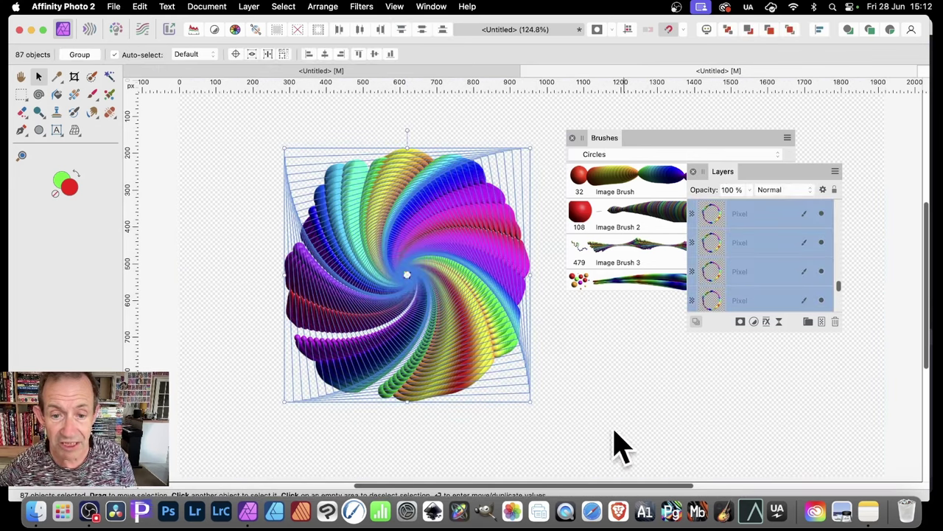
right_click(756, 210)
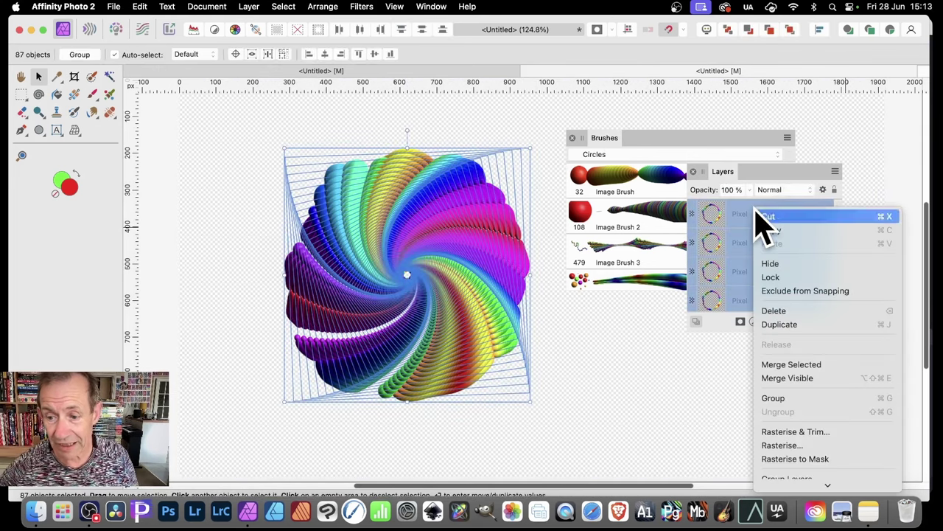
left_click(788, 398)
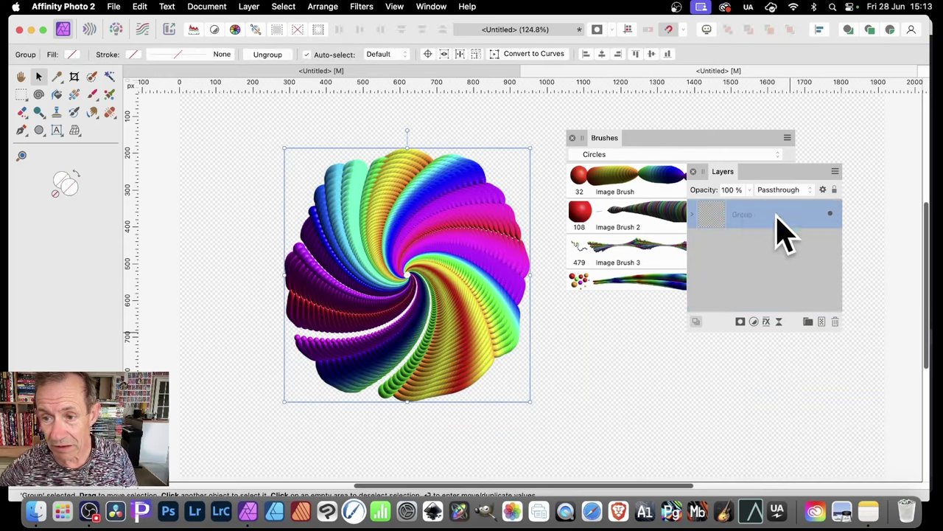
right_click(747, 218)
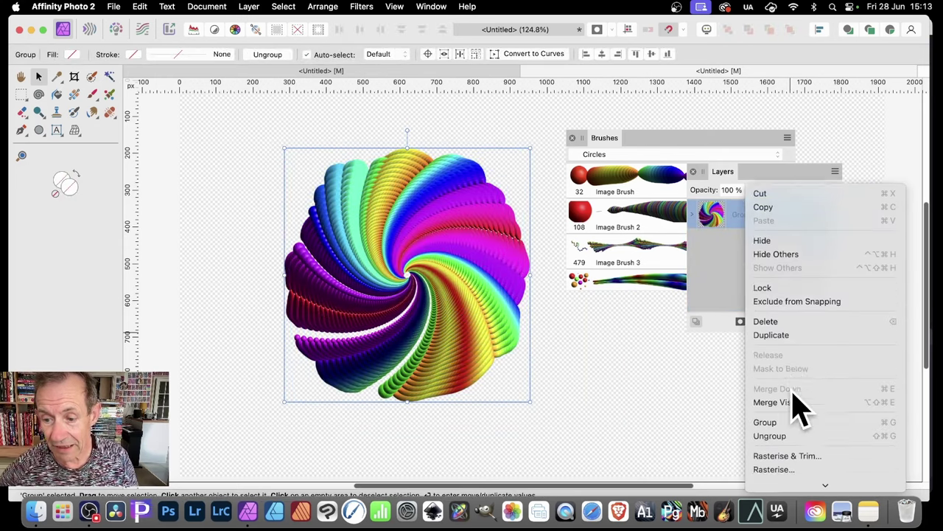
scroll(800, 409, "down", 3)
left_click(810, 366)
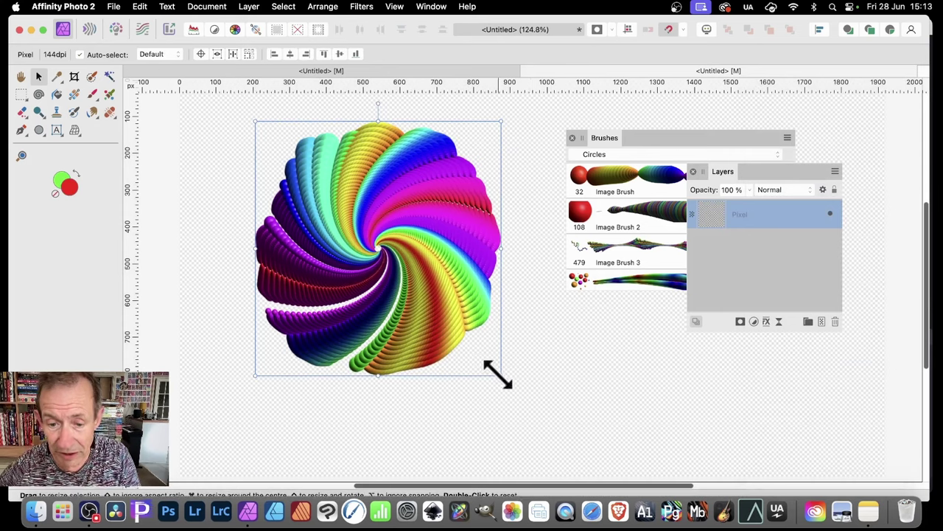
- Enlarge the spiral to about 810 px wide and apply a Twirl distortion with a 233.7° angle and 726.4 px radius
left_click_drag(501, 374, 553, 427)
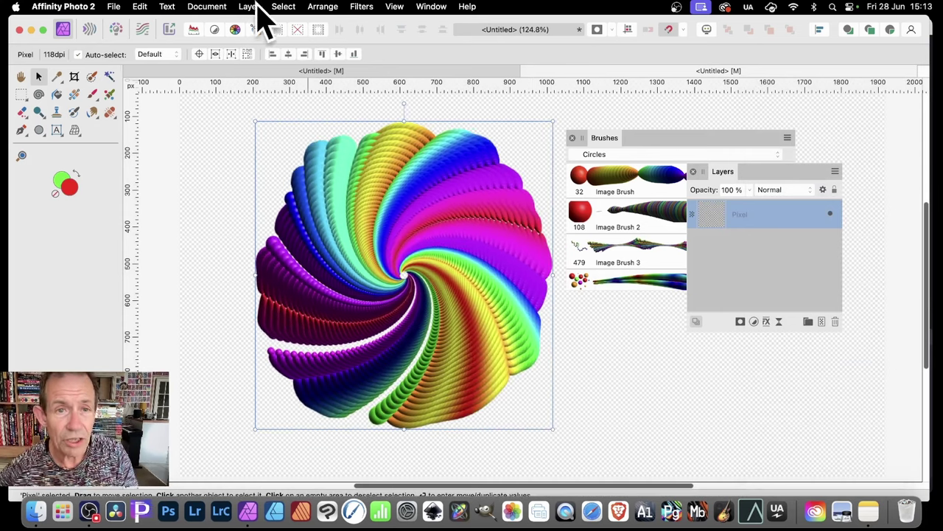
left_click(361, 8)
mouse_move(372, 72)
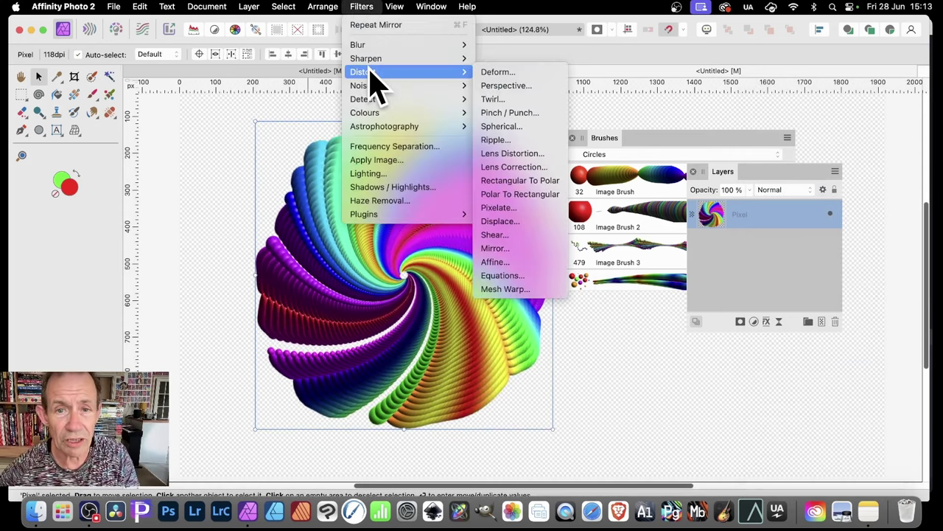
left_click(515, 107)
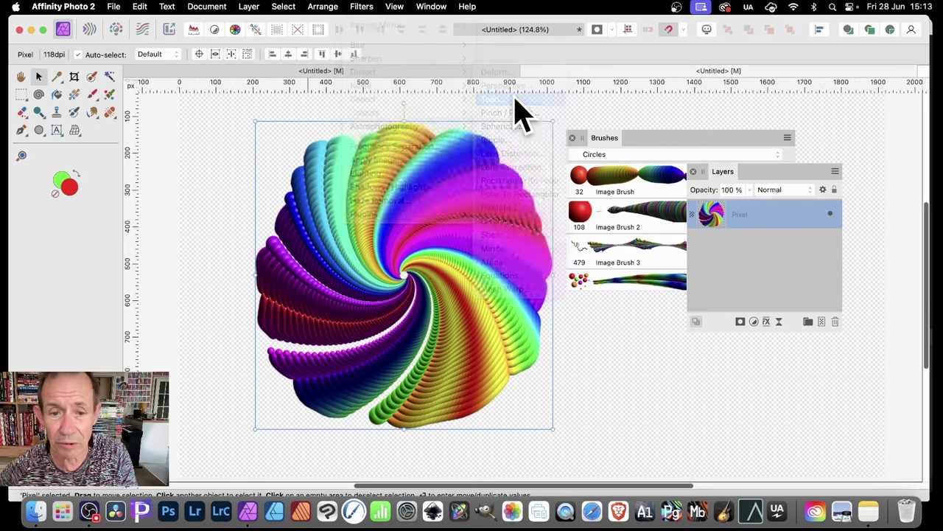
left_click_drag(800, 422, 825, 421)
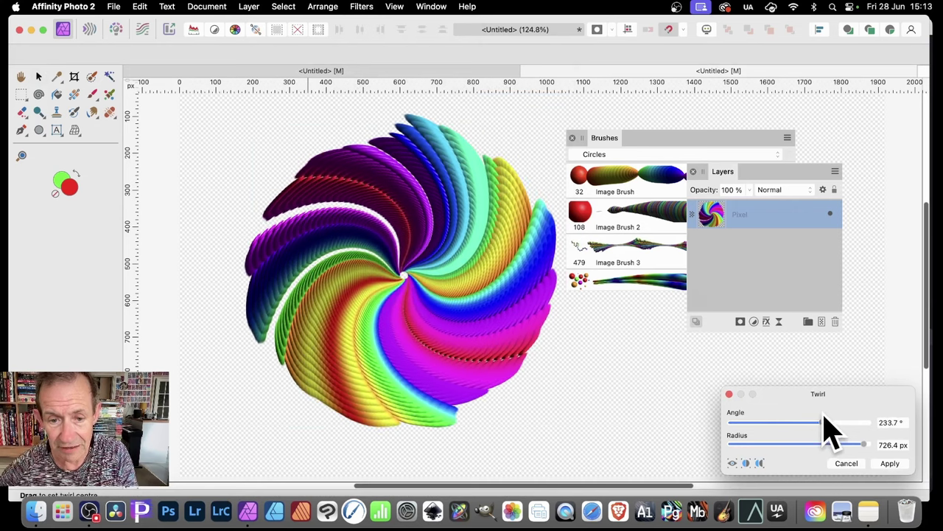
left_click(889, 463)
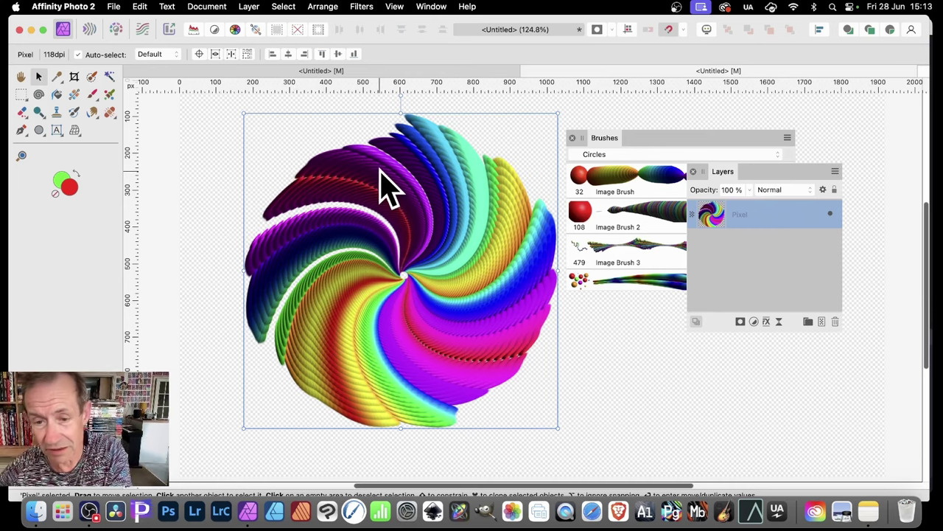
- Delete the twirled spiral and choose Image Brush 12 from the Circles brushes
key("BackSpace")
scroll(663, 283, "down", 5)
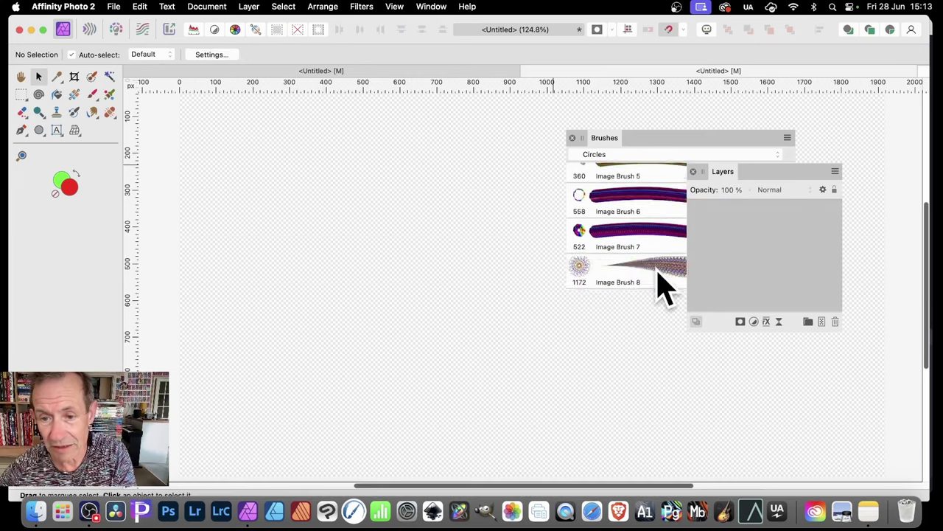
left_click_drag(756, 175, 828, 207)
scroll(635, 284, "down", 1)
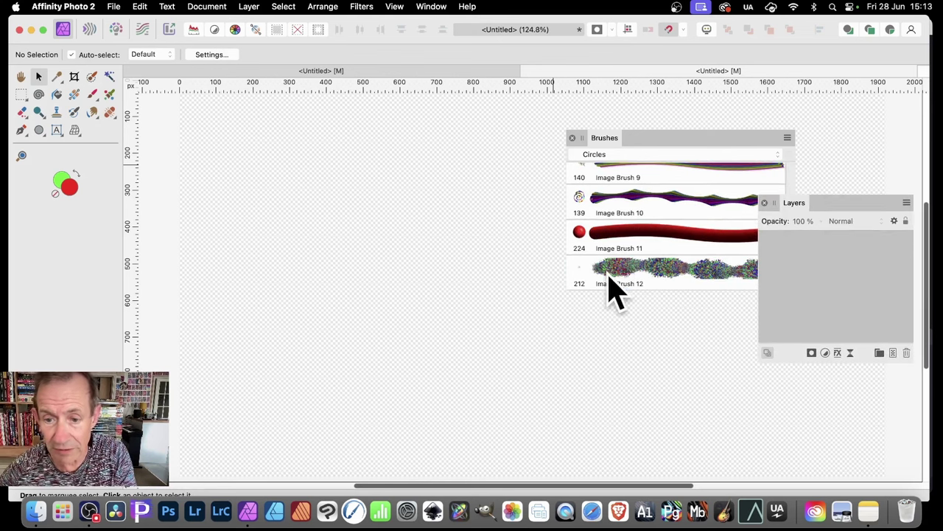
left_click(612, 280)
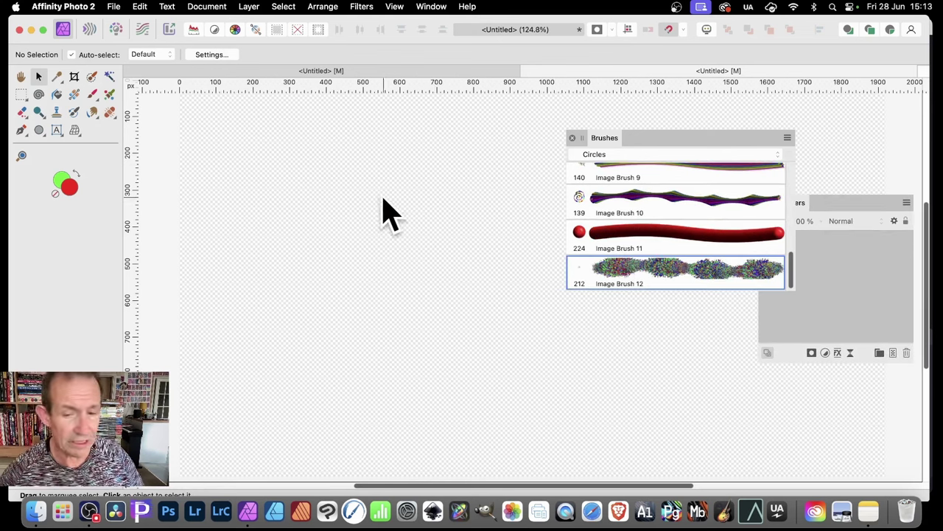
- Paint a dense rounded mass about 930 px wide on the empty canvas with Image Brush 12, and switch to the Move tool
key("b")
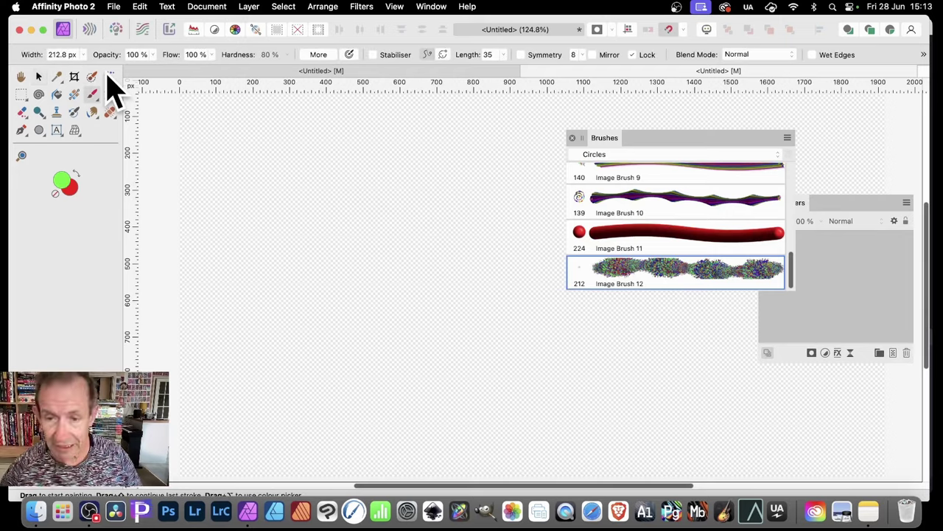
mouse_move(392, 243)
left_mouse_down()
mouse_move(409, 207)
mouse_move(412, 239)
mouse_move(385, 222)
mouse_move(326, 287)
mouse_move(419, 156)
mouse_move(399, 286)
mouse_move(444, 304)
mouse_move(478, 194)
left_mouse_up()
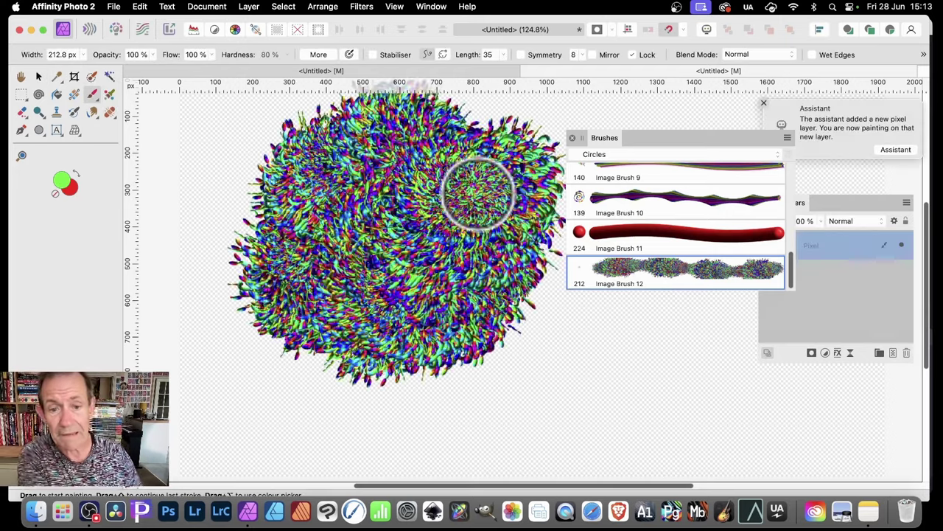
left_click(39, 76)
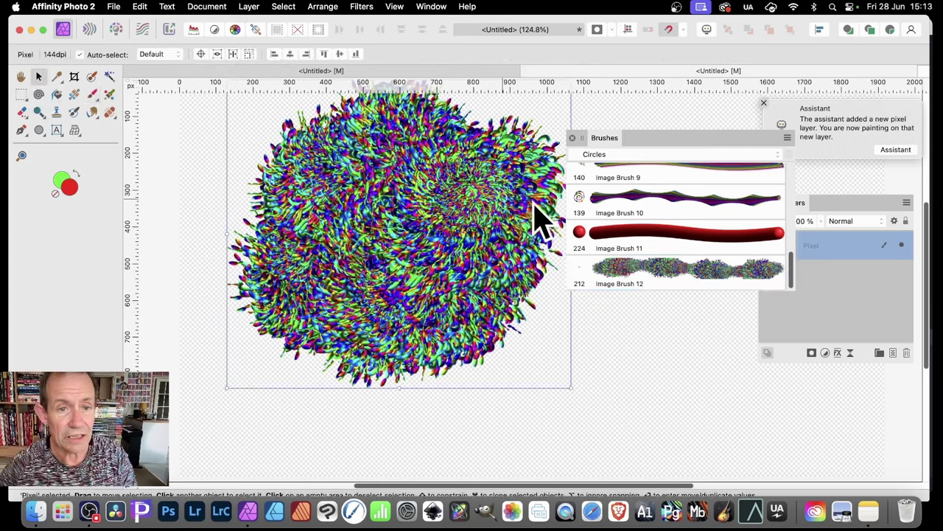
- Move the painted mass down so that all of it lies within the canvas
mouse_move(543, 210)
left_mouse_down()
mouse_move(513, 265)
mouse_move(522, 240)
left_mouse_up()
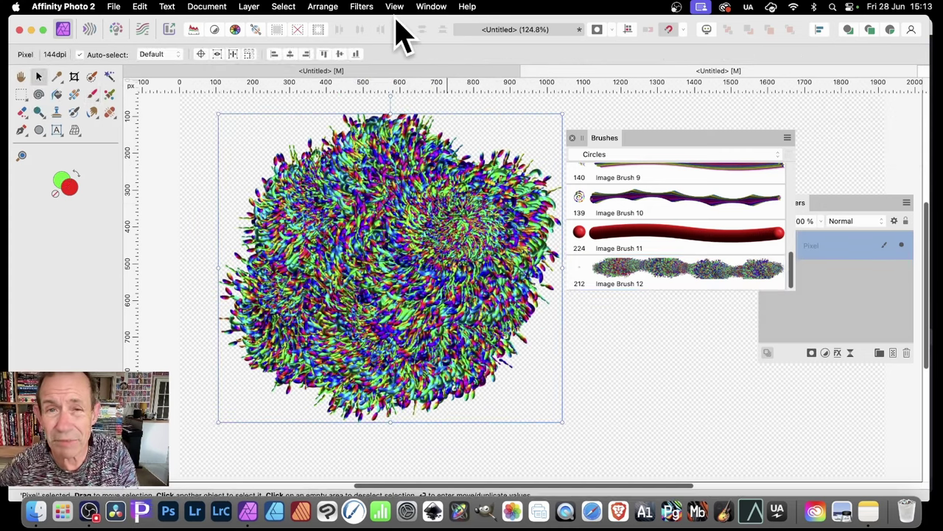
- Try a new pattern layer made from the whole painted mass, and undo it
left_click(249, 7)
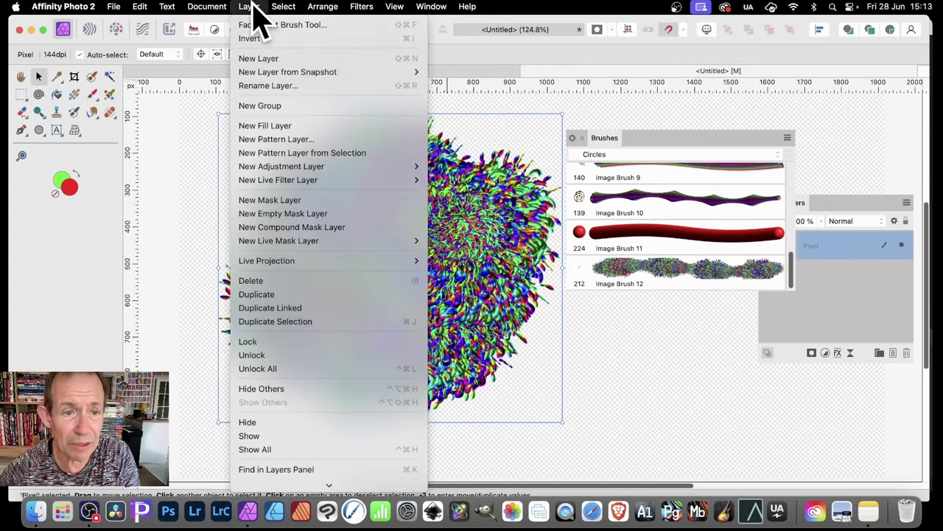
left_click(267, 155)
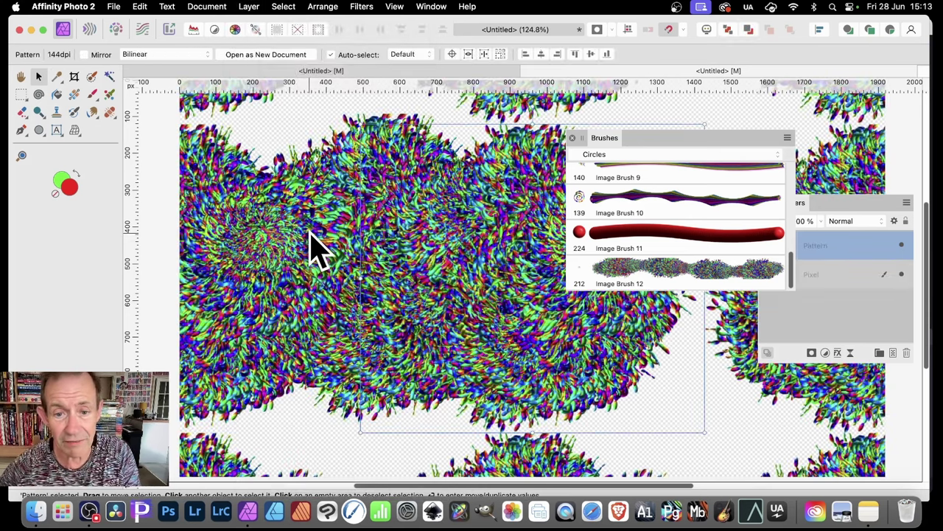
key("super+z")
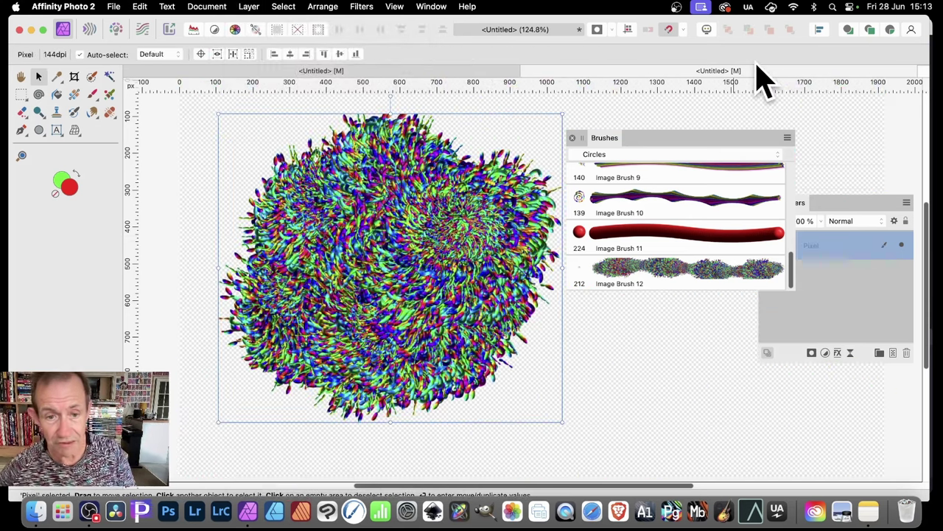
- Marquee-select an area about 430 × 475 px inside the painted mass and create a new pattern layer from that selection
left_click(20, 94)
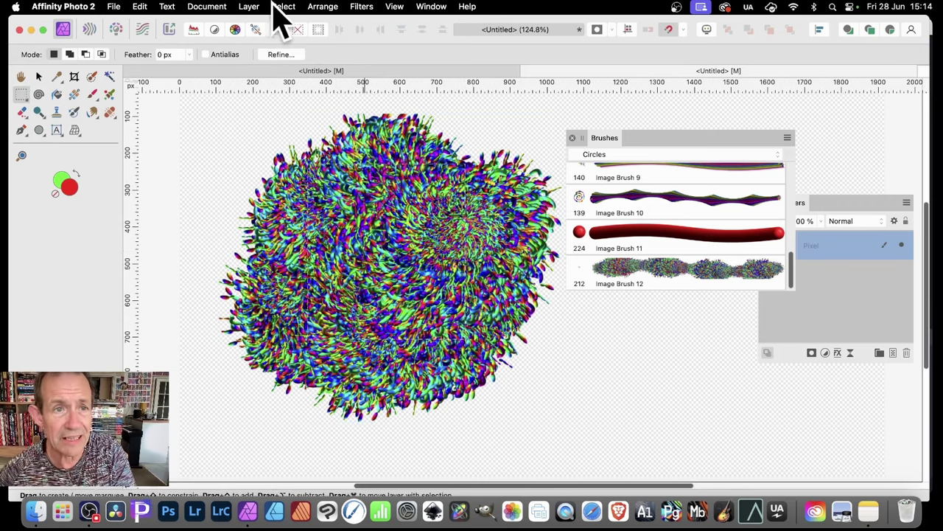
left_click(249, 6)
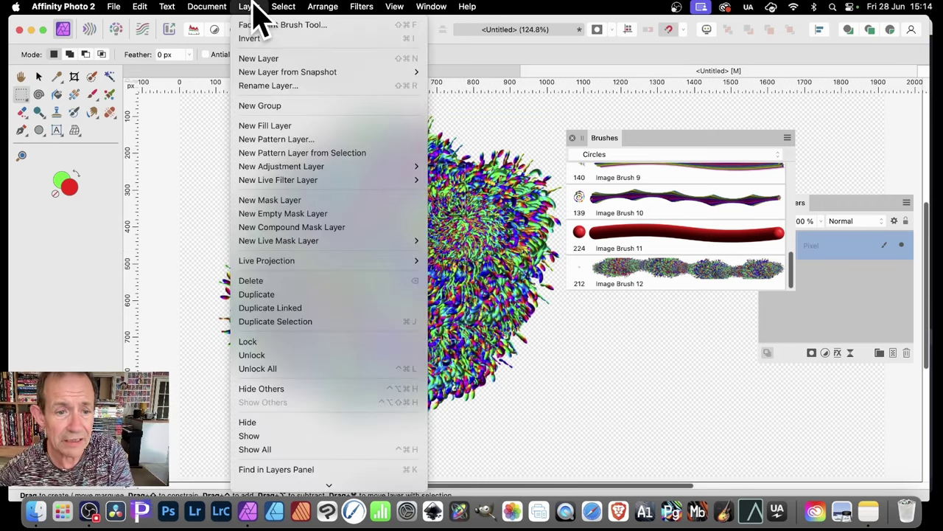
left_click(271, 154)
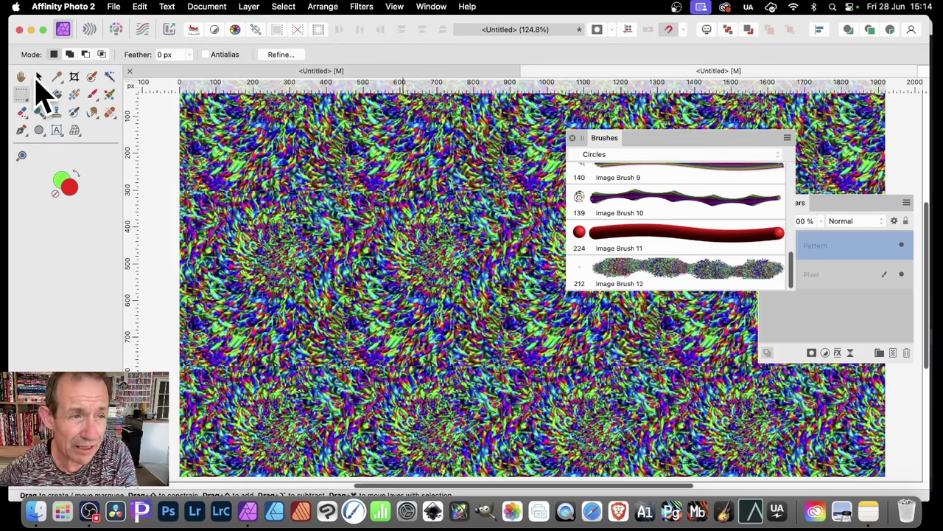
- Turn on mirroring for the pattern layer, and enlarge its tile to about 530 px wide while shifting it across the canvas
left_click(39, 78)
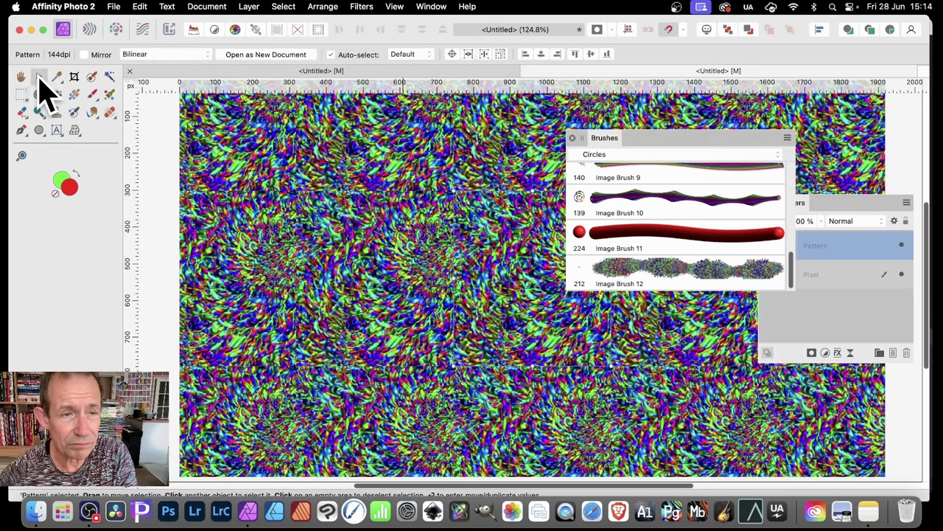
left_click(85, 54)
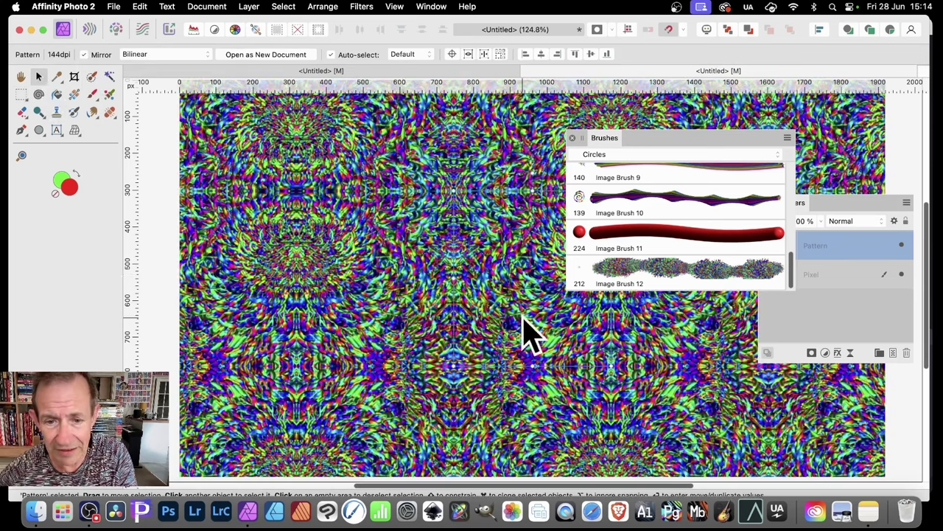
left_click_drag(487, 284, 374, 221)
left_click_drag(349, 153, 424, 254)
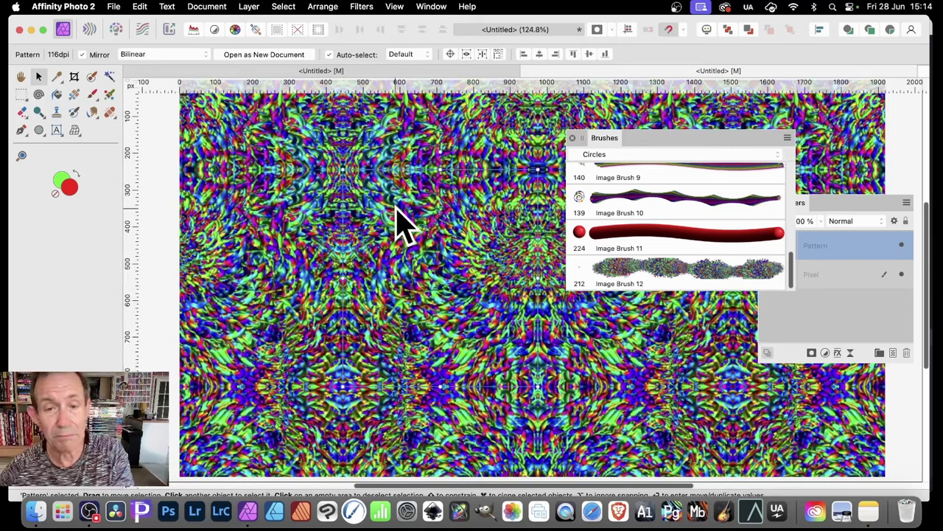